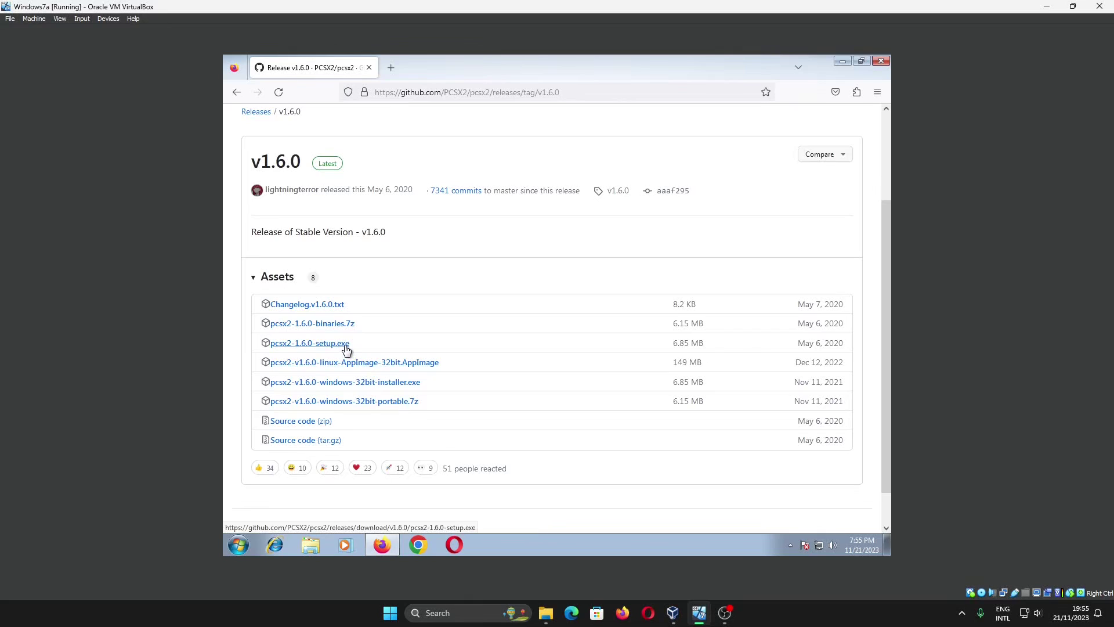
Download pcsx2-1.6.0-setup.exe from the v1.6.0 assets, and go to the pcsx2 repository's main page through the PCSX2 Team page
{"action": "left_click", "coordinate": [342, 346]}
{"action": "scroll", "coordinate": [349, 261], "scroll_direction": "up", "scroll_amount": 3}
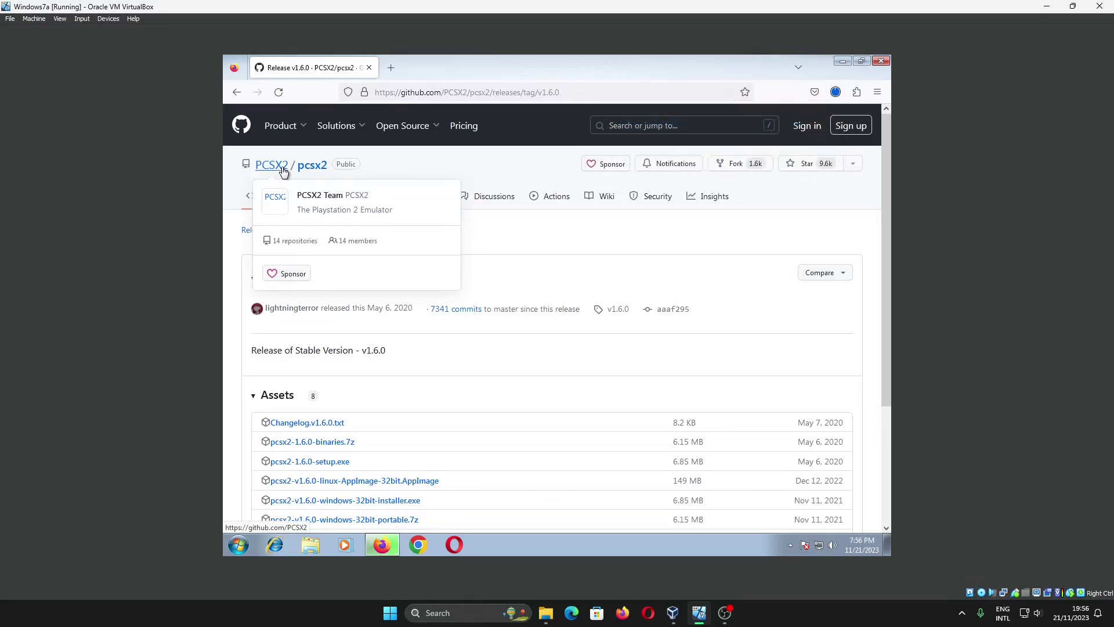
{"action": "left_click", "coordinate": [283, 172]}
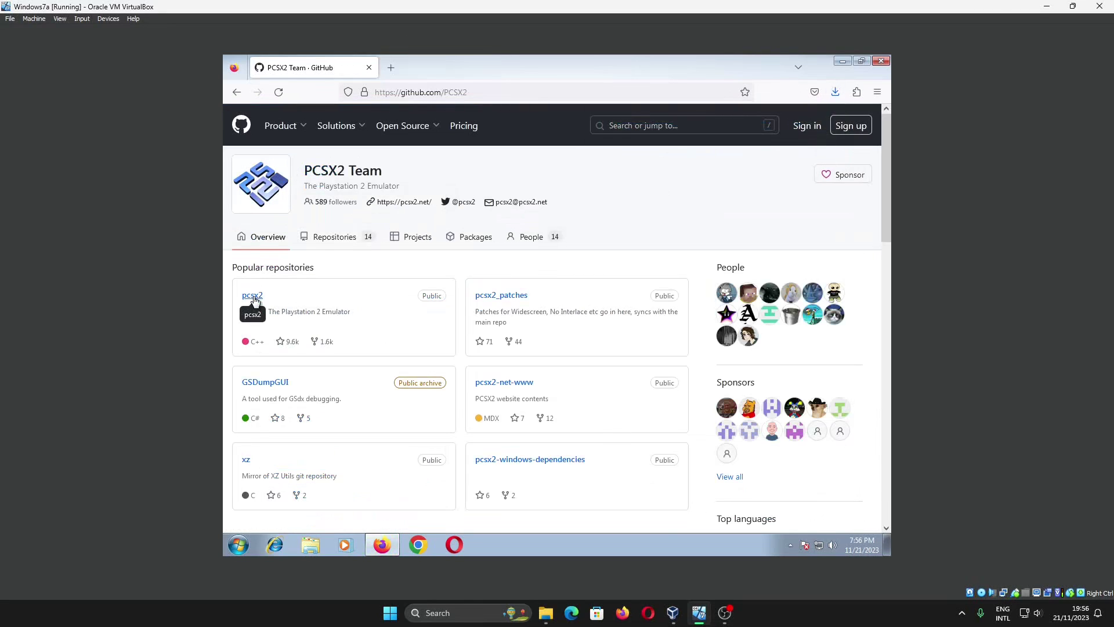
{"action": "left_click", "coordinate": [253, 296]}
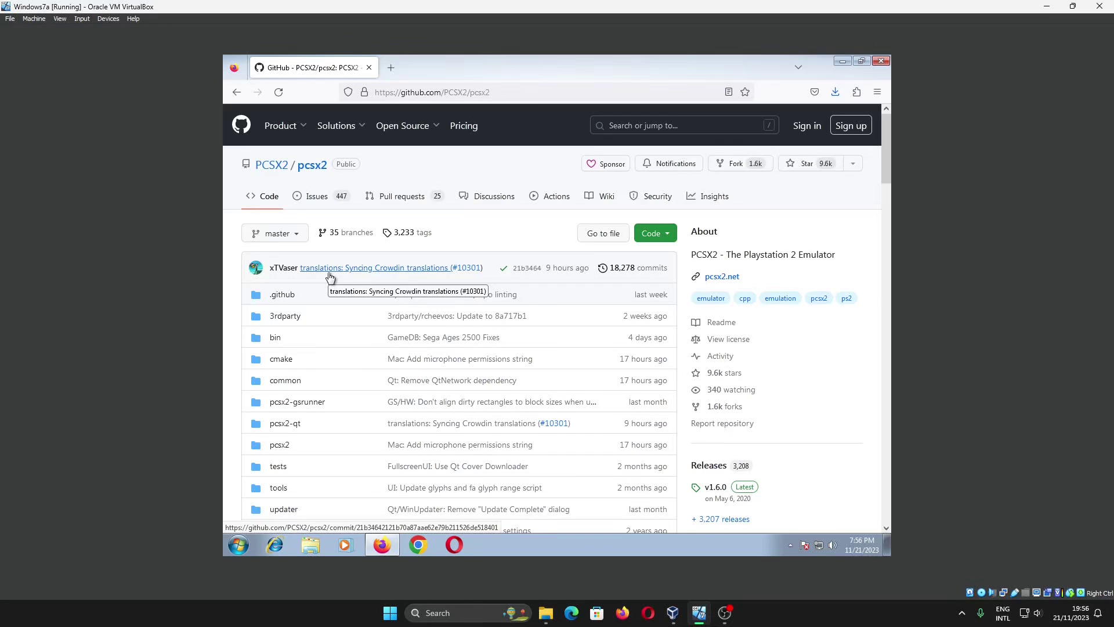
Read the README's project details, system requirements and technical notes on Windows support, and open the full list of releases
{"action": "scroll", "coordinate": [329, 277], "scroll_direction": "down", "scroll_amount": 15}
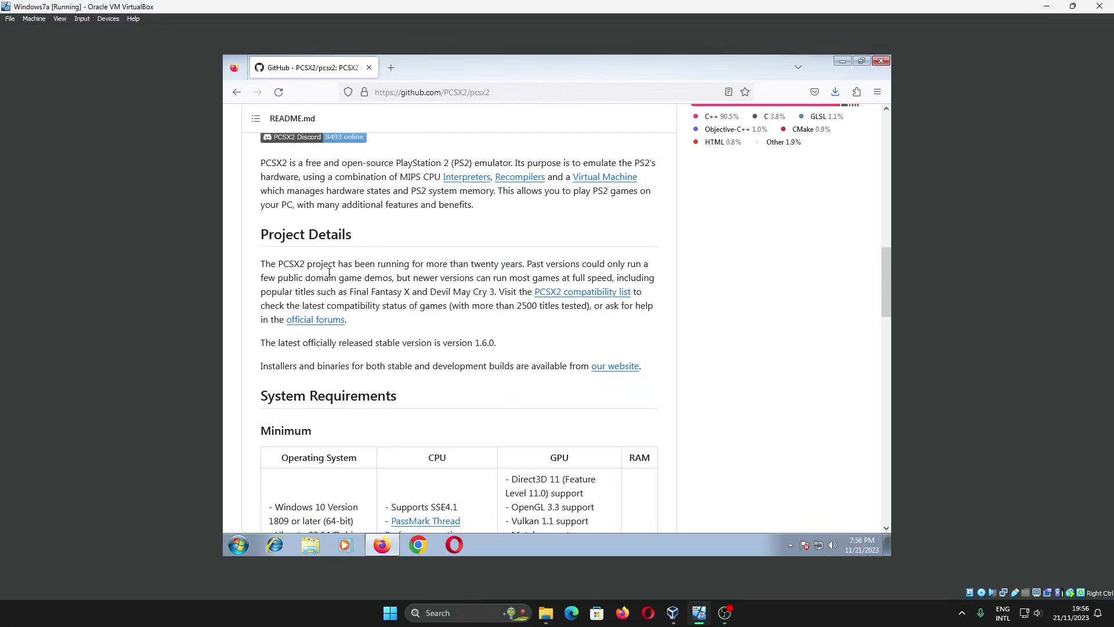
{"action": "scroll", "coordinate": [329, 273], "scroll_direction": "down", "scroll_amount": 6}
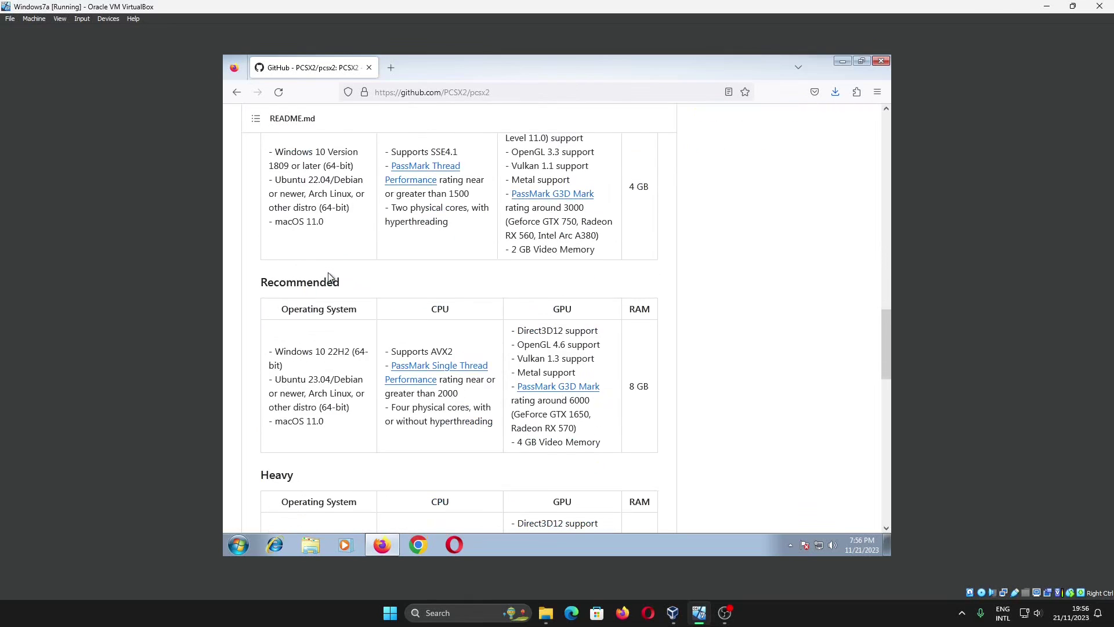
{"action": "scroll", "coordinate": [328, 276], "scroll_direction": "up", "scroll_amount": 5}
{"action": "scroll", "coordinate": [328, 276], "scroll_direction": "up", "scroll_amount": 2}
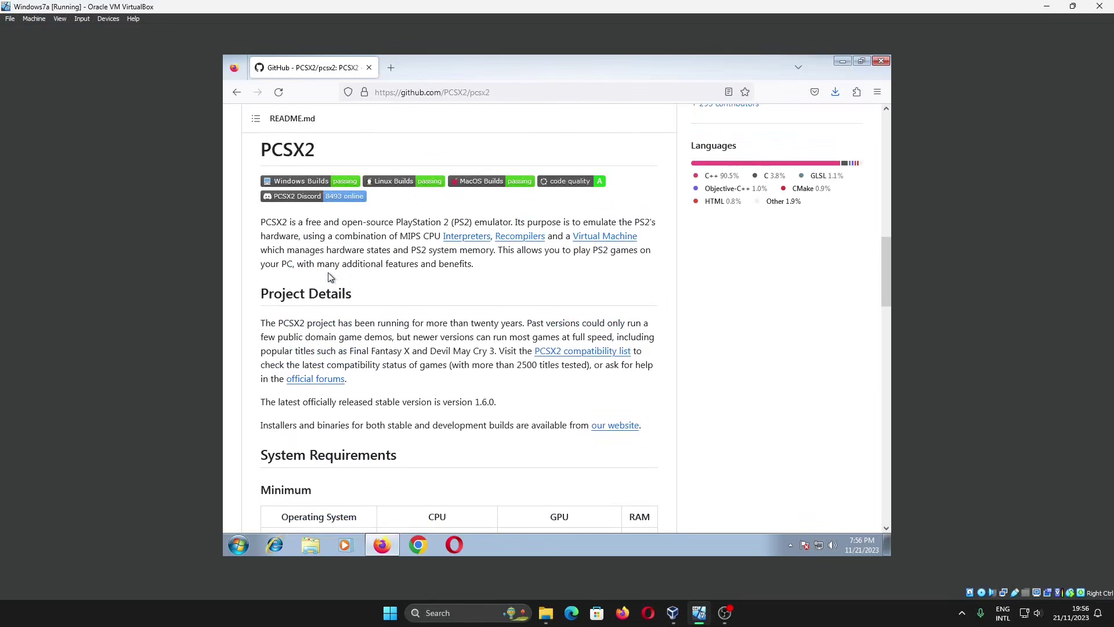
{"action": "scroll", "coordinate": [329, 278], "scroll_direction": "down", "scroll_amount": 15}
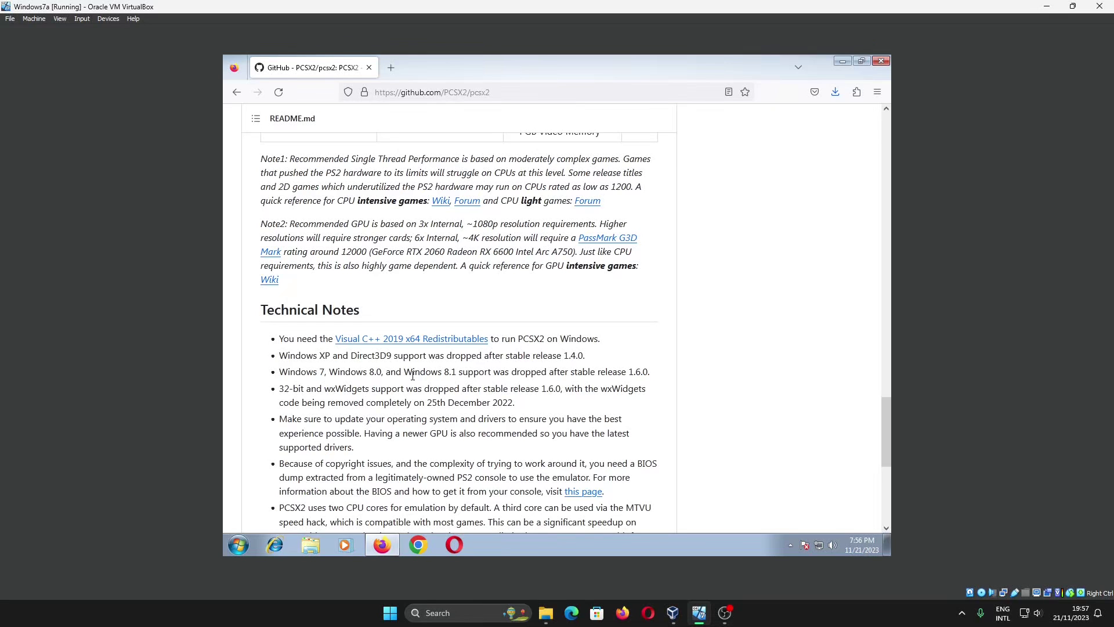
{"action": "scroll", "coordinate": [782, 470], "scroll_direction": "up", "scroll_amount": 20}
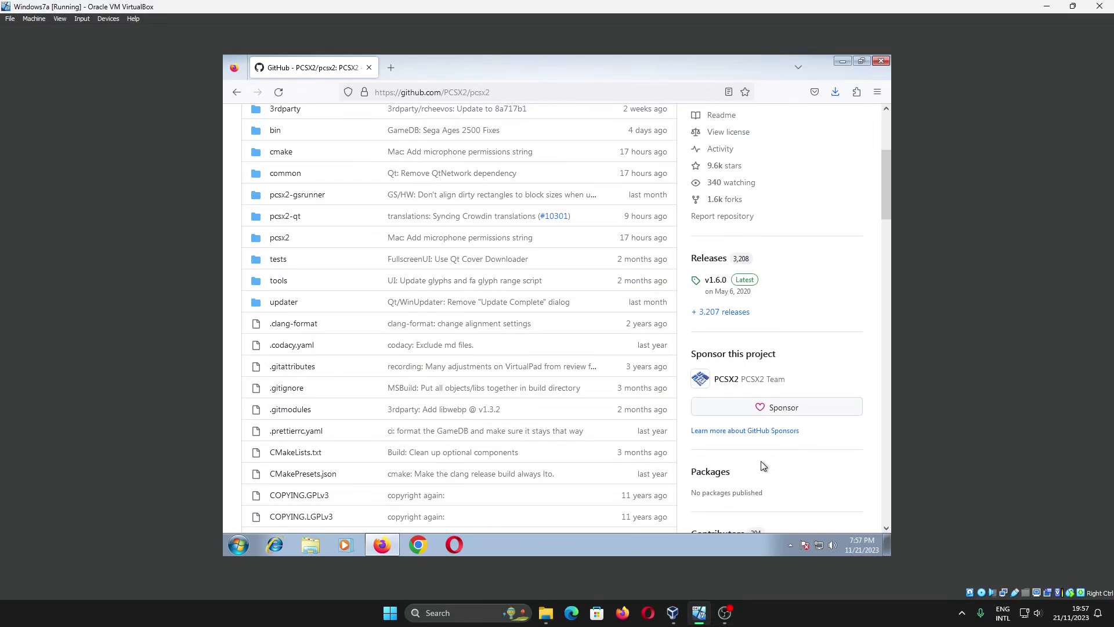
{"action": "left_click", "coordinate": [729, 318]}
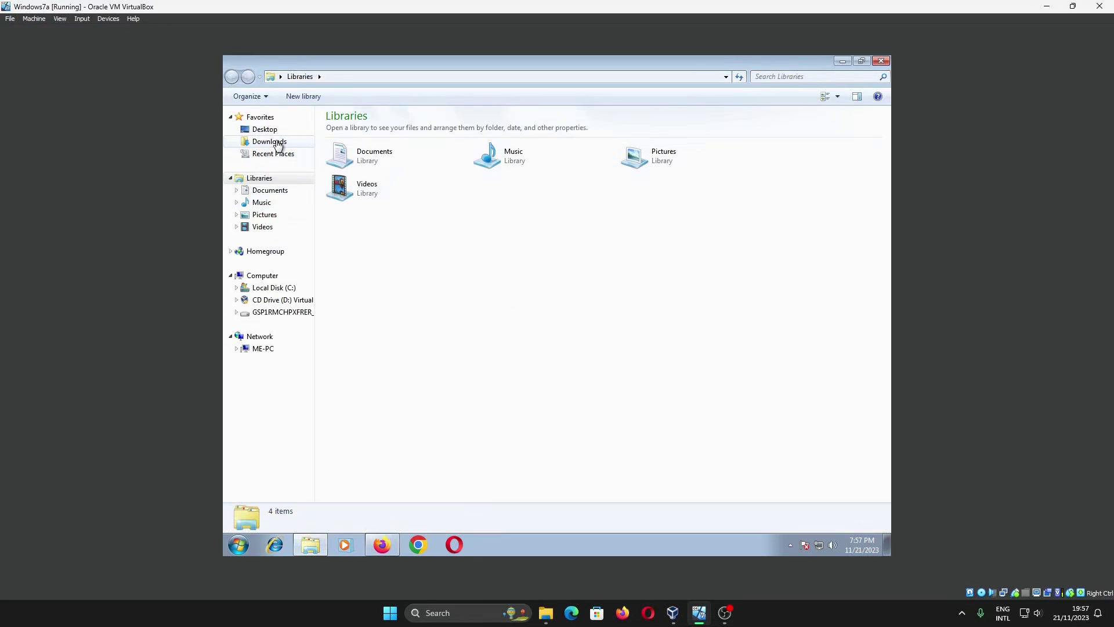
Run pcsx2-1.6.0-setup from the Downloads folder, choosing Portable Installation and keeping all components selected
{"action": "left_click", "coordinate": [273, 142]}
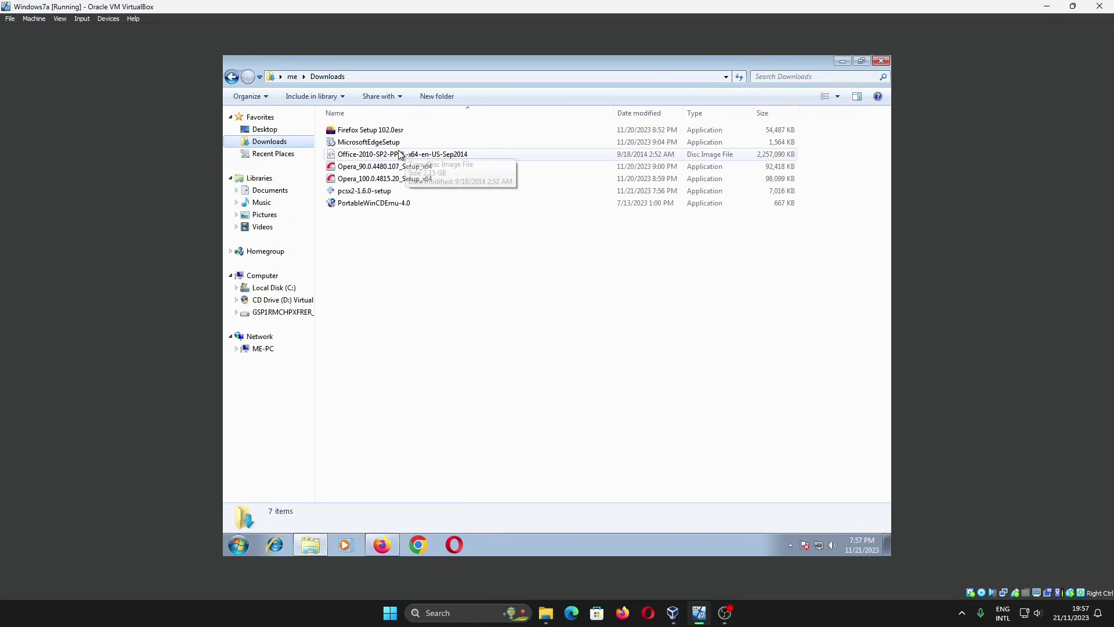
{"action": "double_click", "coordinate": [386, 192]}
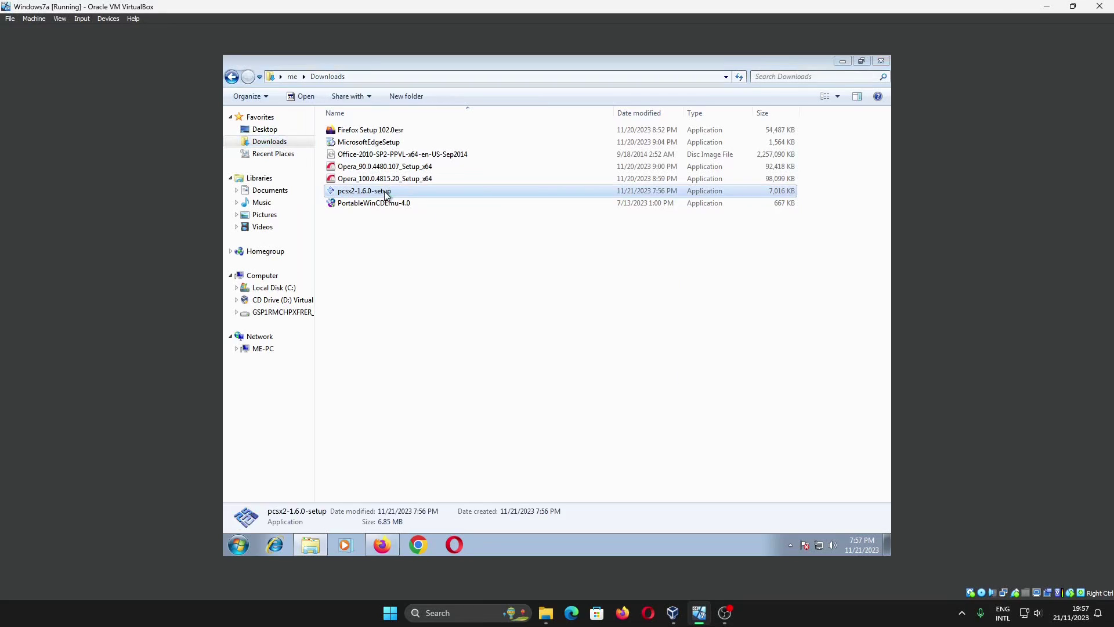
{"action": "left_click", "coordinate": [602, 313]}
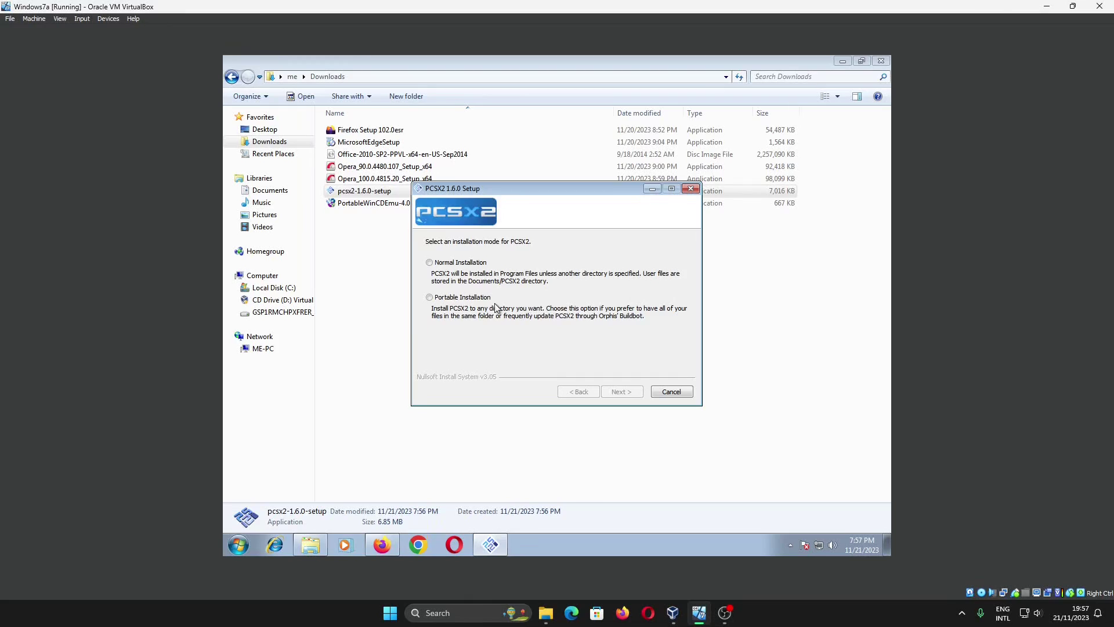
{"action": "left_click", "coordinate": [478, 299]}
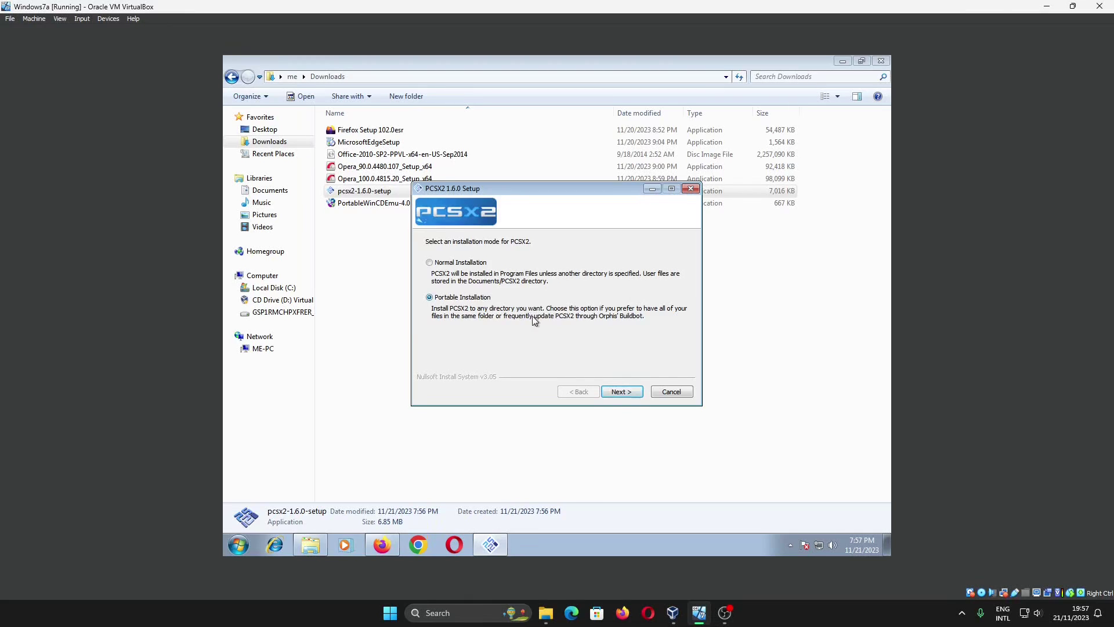
{"action": "left_click", "coordinate": [623, 392]}
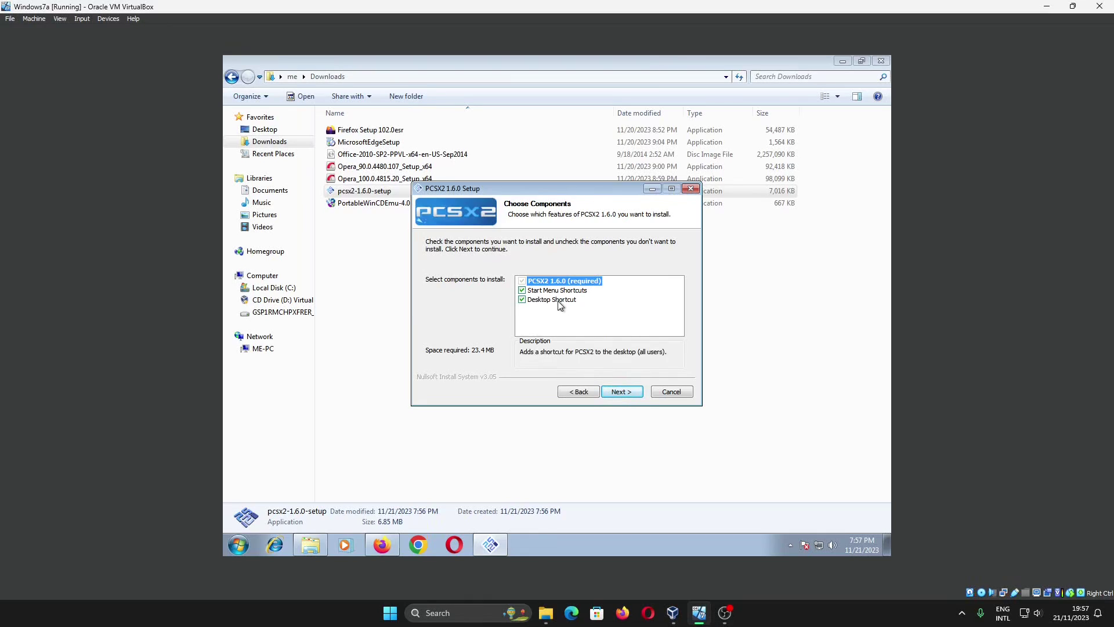
{"action": "left_click", "coordinate": [625, 391]}
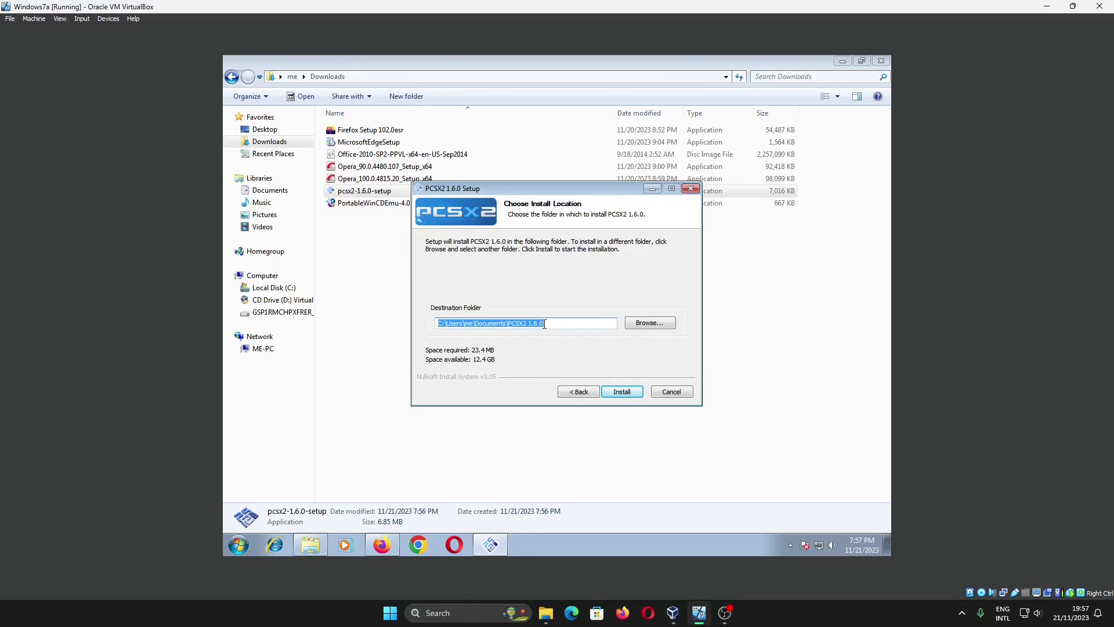
Change the destination to C:\PCSX2 1.6.0 by selecting Local Disk (C:), and start the installation
{"action": "left_click", "coordinate": [645, 329]}
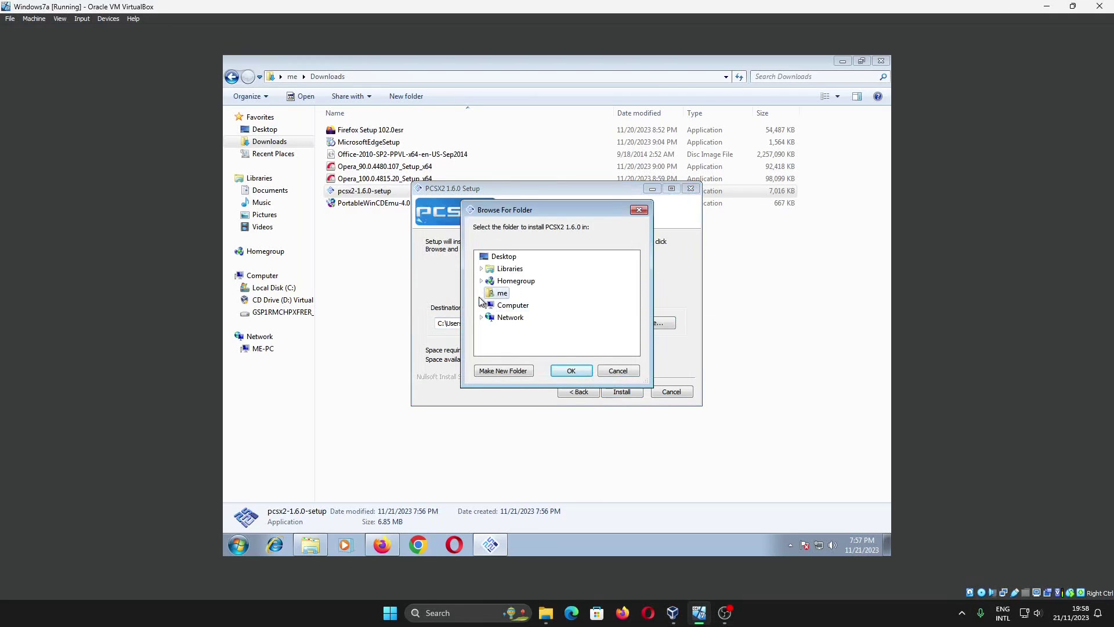
{"action": "left_click", "coordinate": [481, 294]}
{"action": "scroll", "coordinate": [481, 302], "scroll_direction": "down", "scroll_amount": 2}
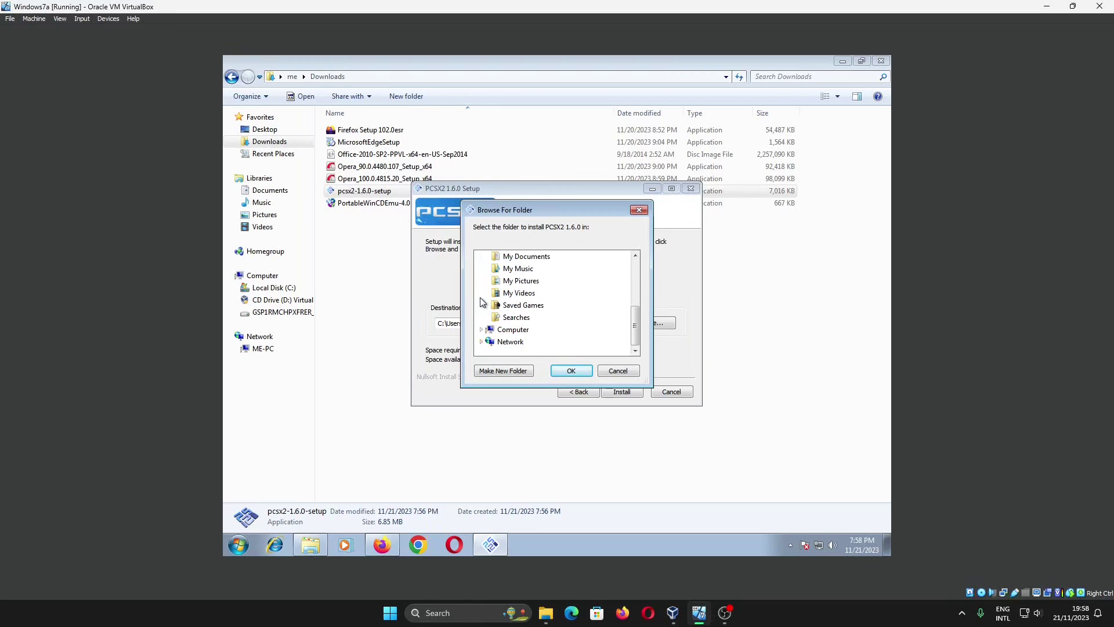
{"action": "left_click", "coordinate": [481, 329]}
{"action": "left_click", "coordinate": [516, 306]}
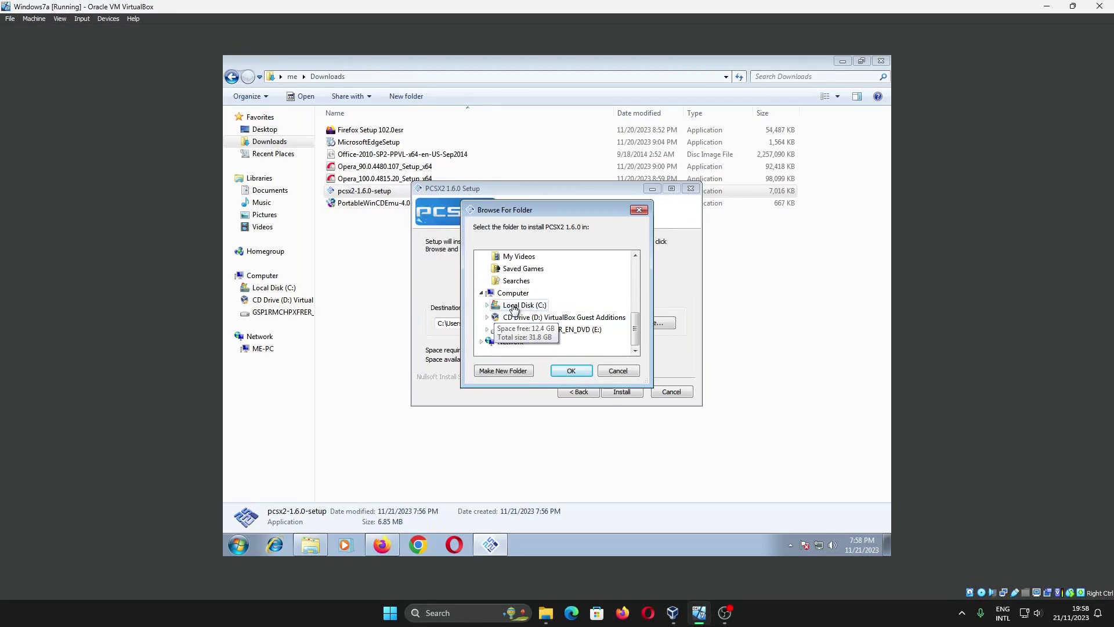
{"action": "left_click", "coordinate": [572, 370]}
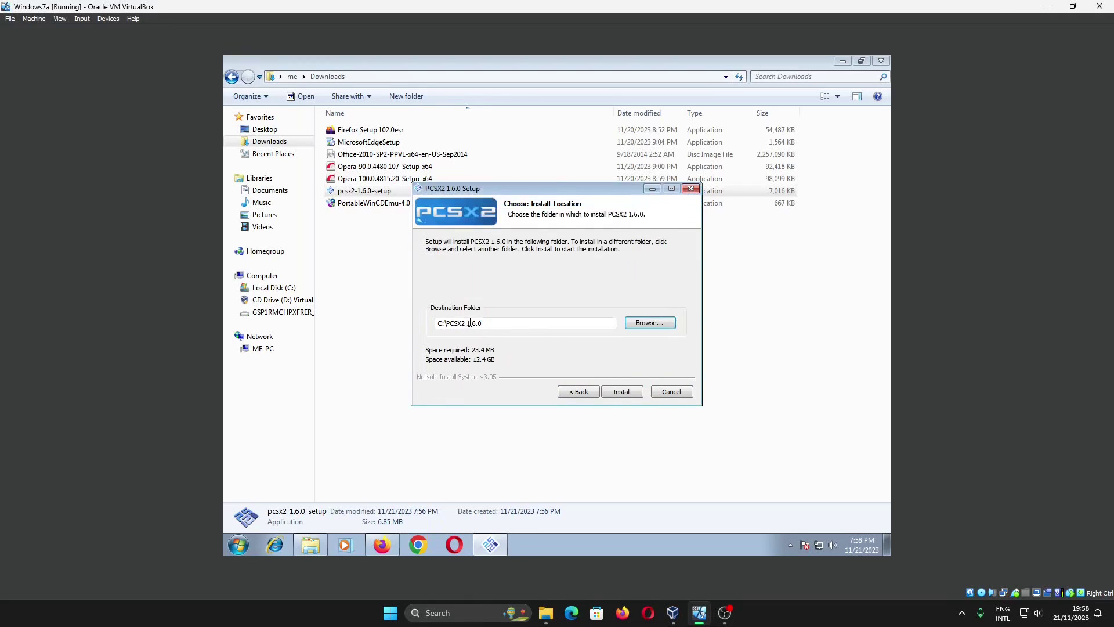
{"action": "left_click", "coordinate": [619, 395]}
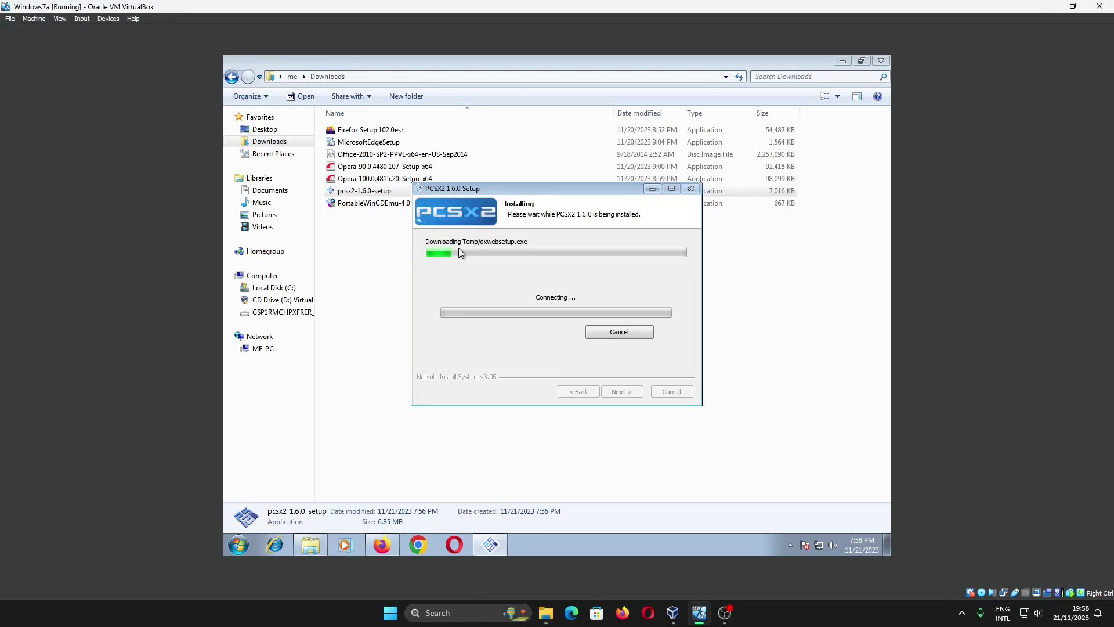
Cancel the dxwebsetup.exe download and disconnect the virtual machine's network adapter
{"action": "left_click", "coordinate": [605, 331]}
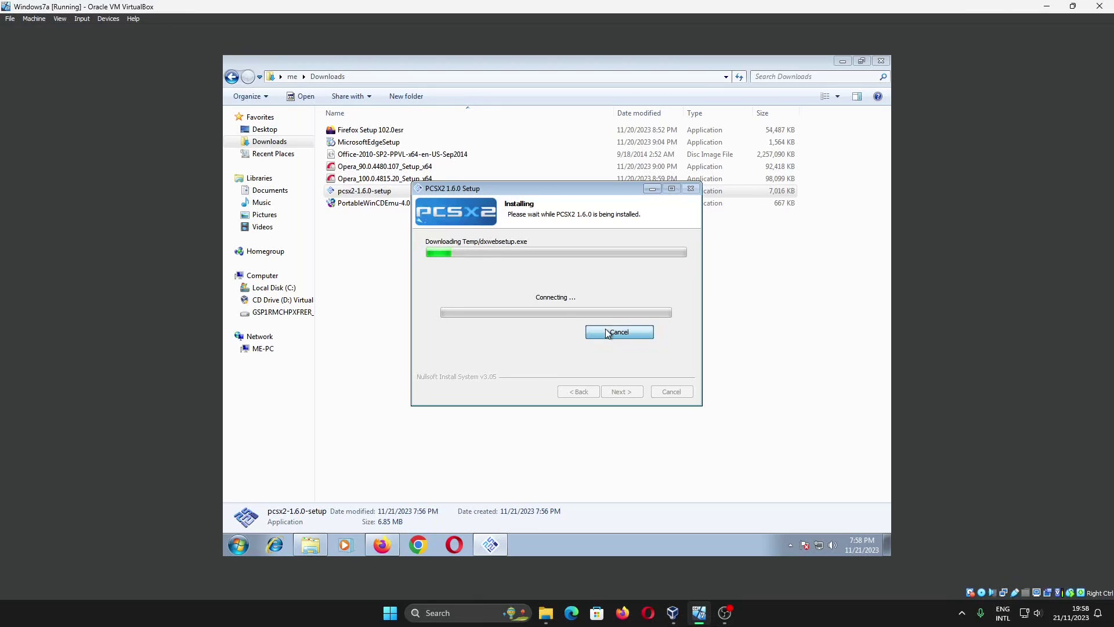
{"action": "left_click", "coordinate": [108, 18]}
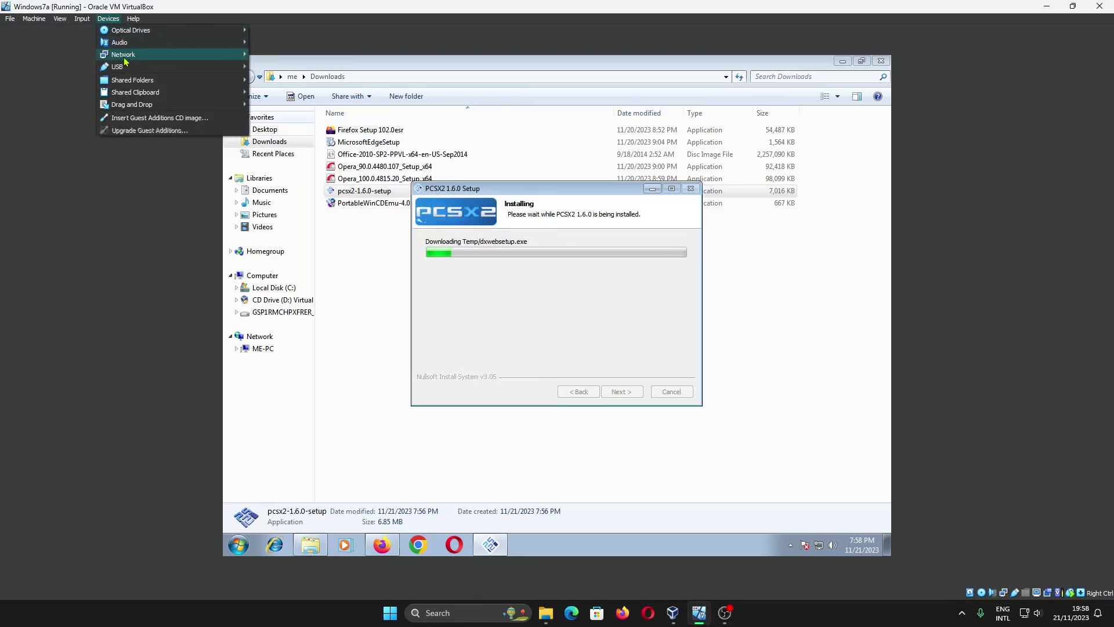
{"action": "mouse_move", "coordinate": [191, 54]}
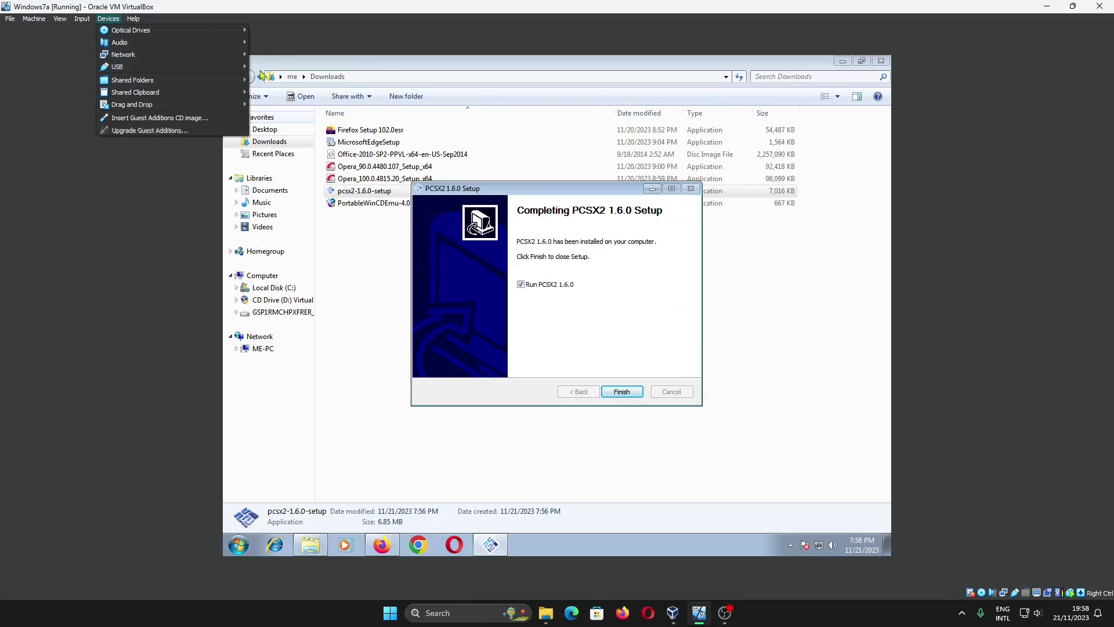
{"action": "mouse_move", "coordinate": [232, 55]}
{"action": "left_click", "coordinate": [296, 72]}
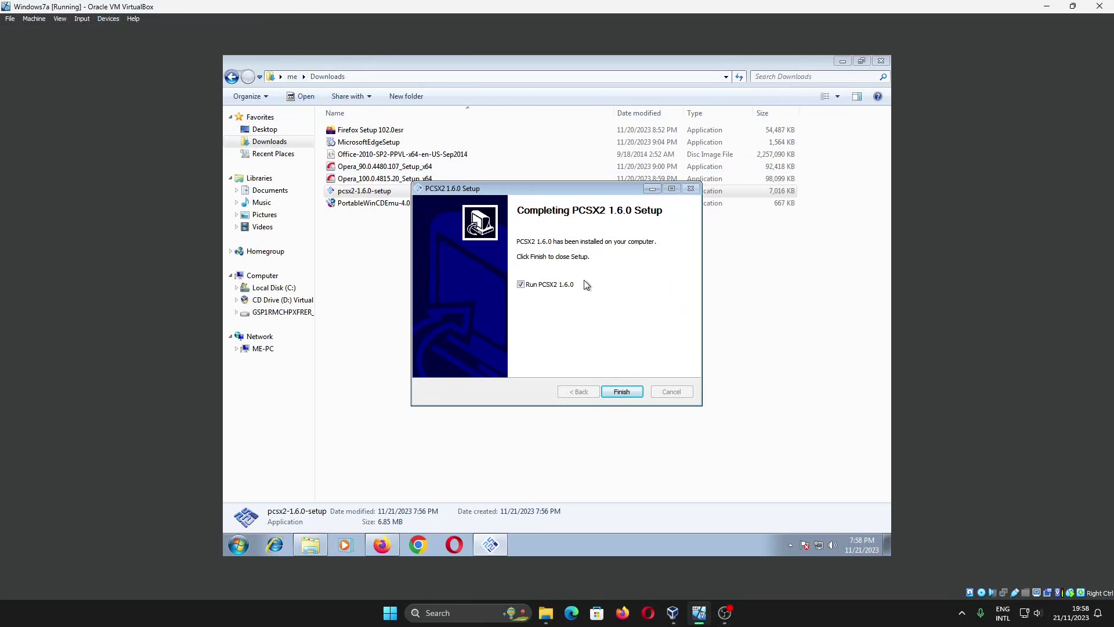
Finish the PCSX2 1.6.0 setup with the option to run the program turned off
{"action": "left_click", "coordinate": [526, 285]}
{"action": "left_click", "coordinate": [621, 393]}
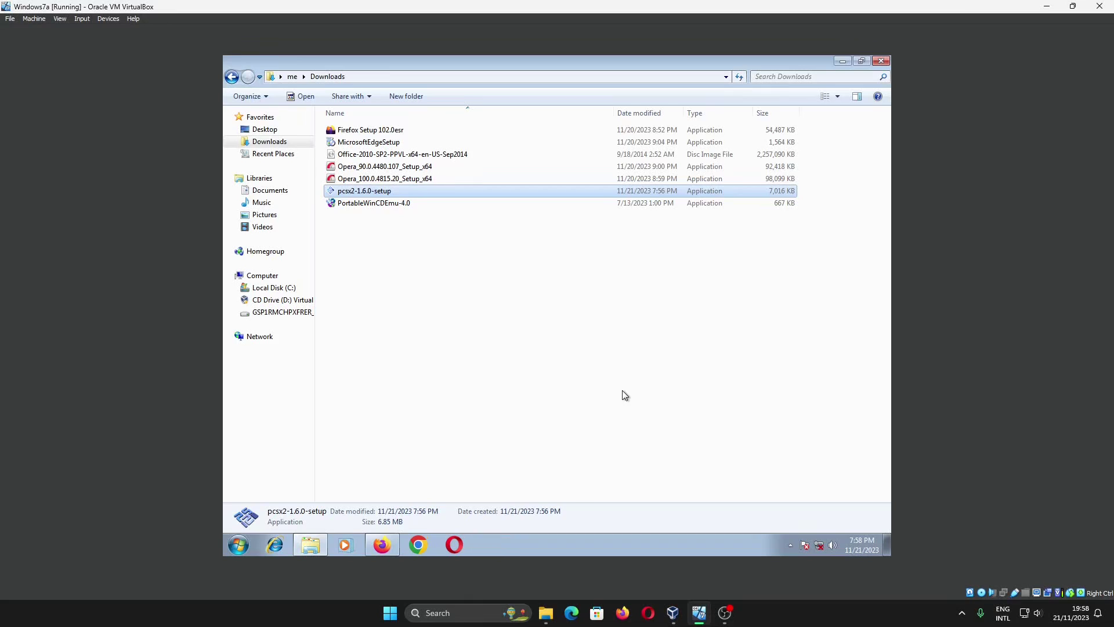
Run pcsx2-1.6.0-setup again as a portable installation and choose Local Disk (C:) as the install location
{"action": "double_click", "coordinate": [377, 191]}
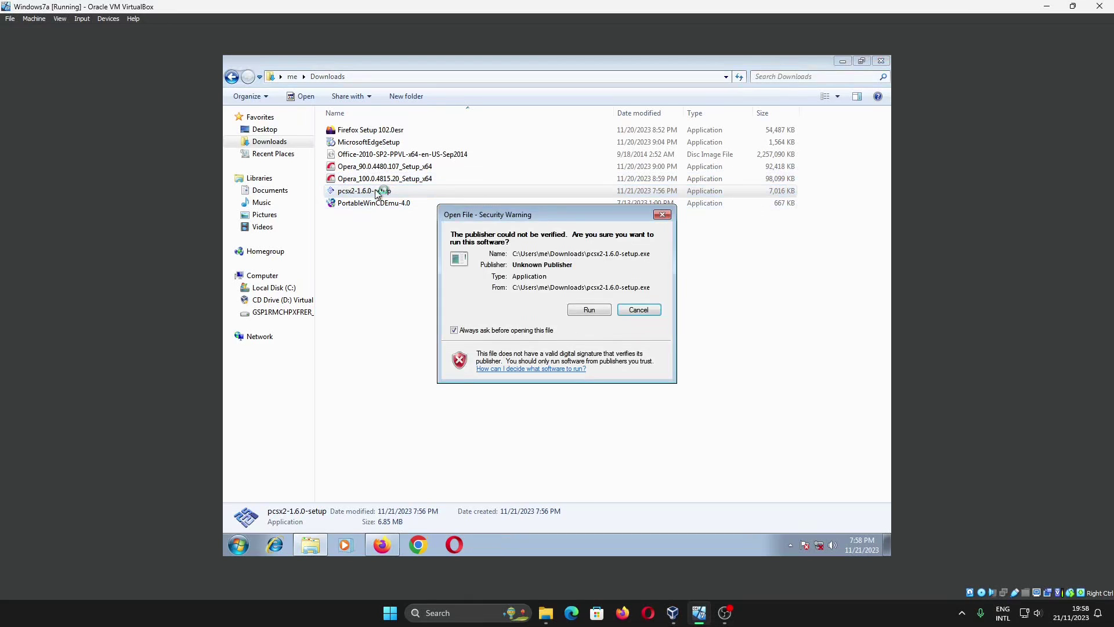
{"action": "left_click", "coordinate": [587, 312]}
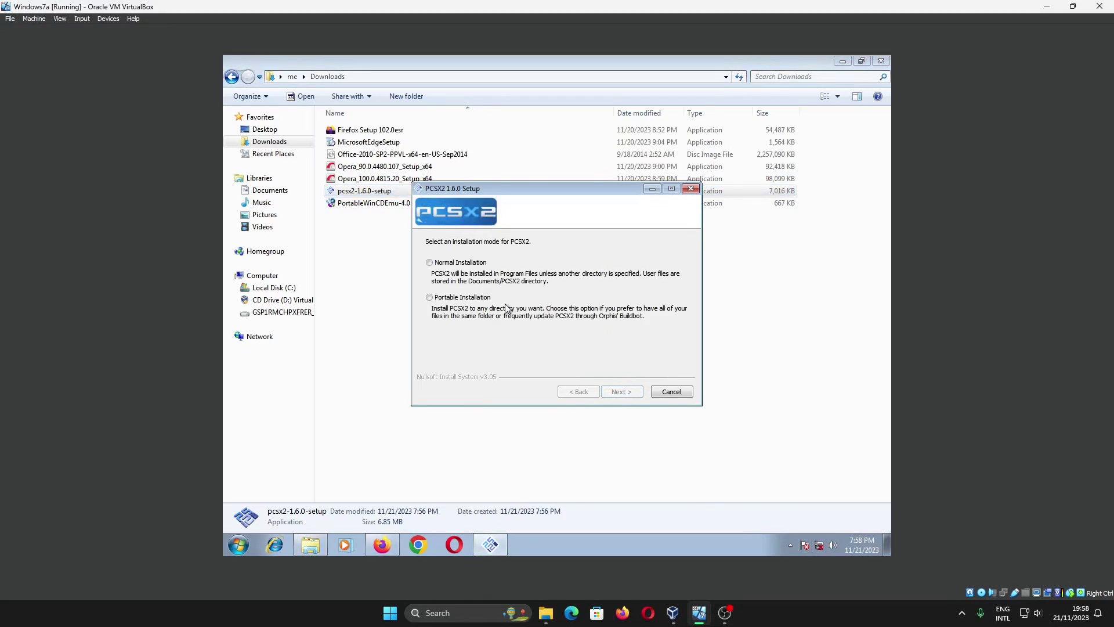
{"action": "left_click", "coordinate": [622, 391]}
{"action": "left_click", "coordinate": [621, 392]}
{"action": "left_click", "coordinate": [642, 324]}
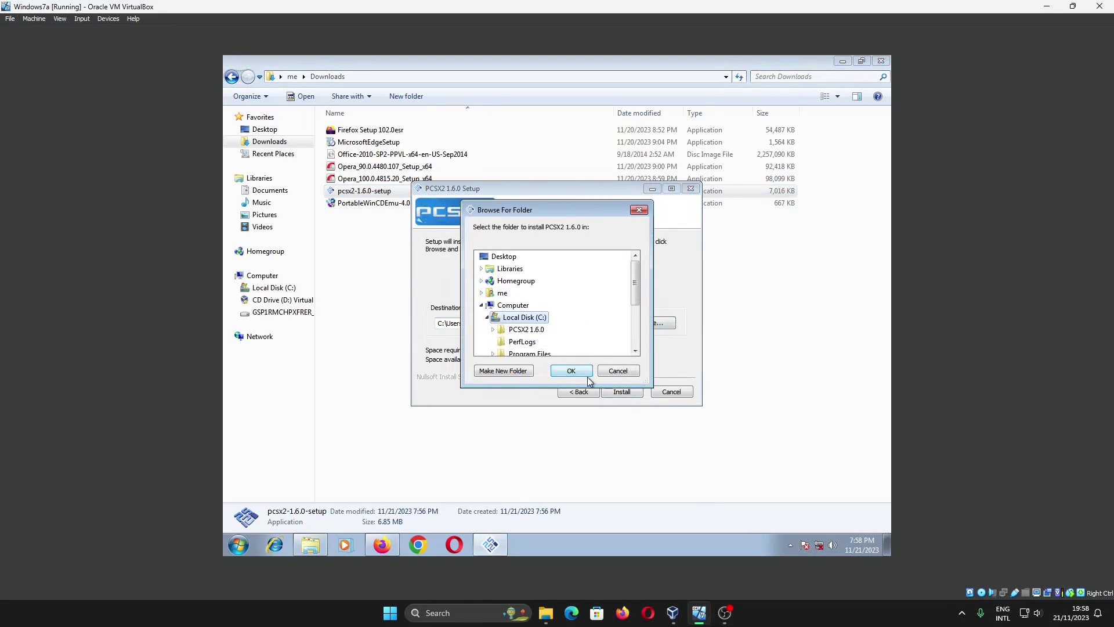
{"action": "left_click", "coordinate": [573, 369]}
Install PCSX2 1.6.0, finish the setup with the program launching, and dismiss the system error dialog
{"action": "left_click", "coordinate": [622, 392]}
{"action": "left_click", "coordinate": [621, 392]}
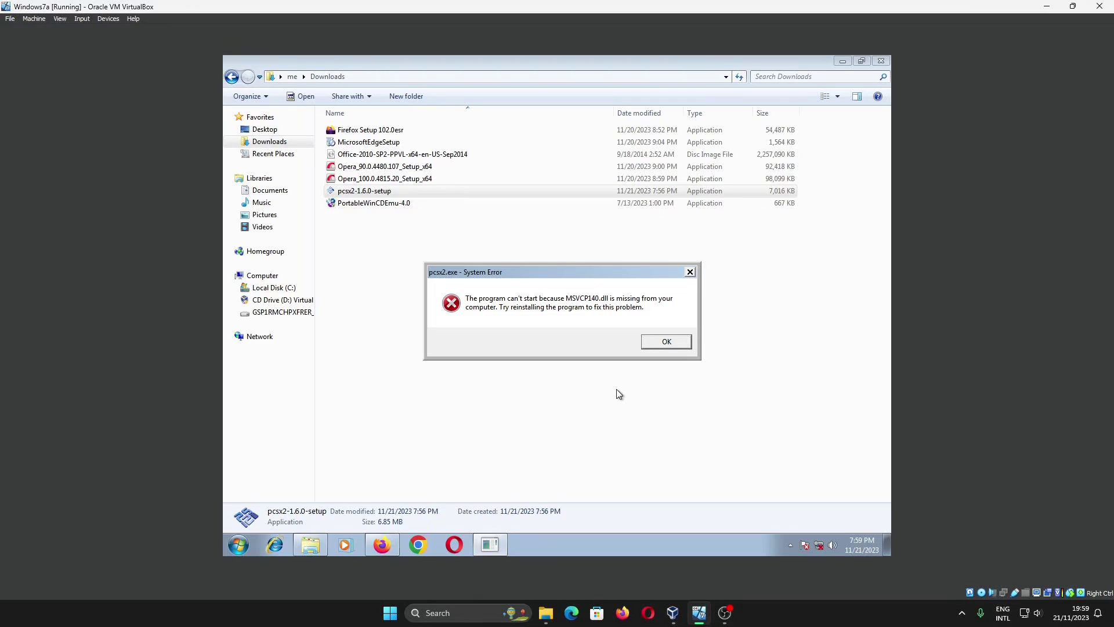
{"action": "left_click", "coordinate": [667, 342]}
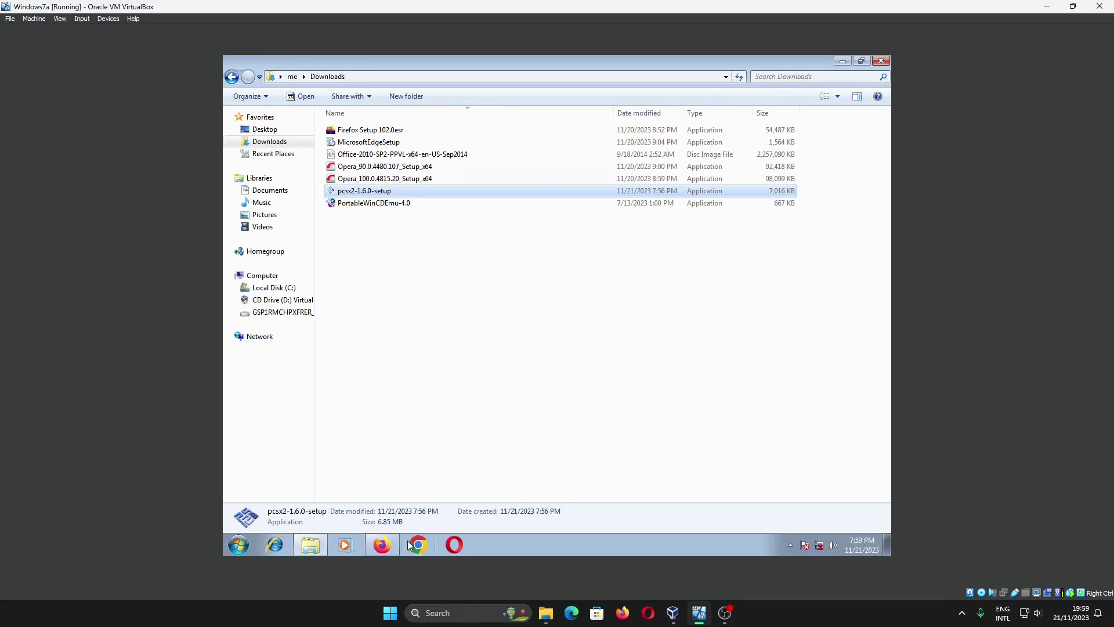
Replace the GitHub tab in Firefox with a search for "microsoft visual c redistributable download" and reconnect the virtual machine's network adapter
{"action": "left_click", "coordinate": [385, 551]}
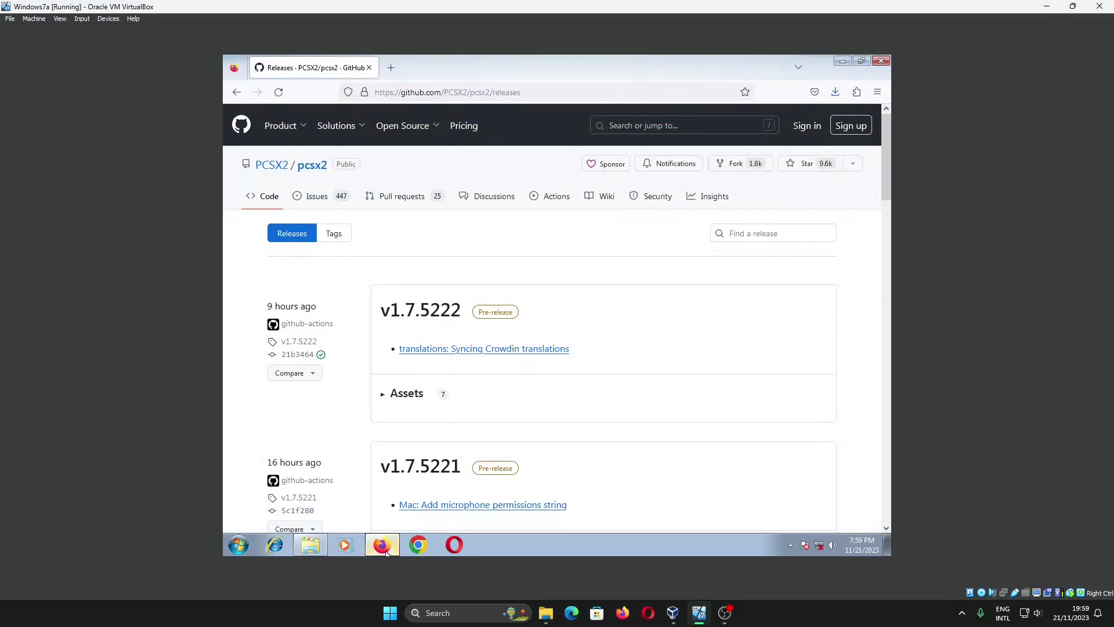
{"action": "left_click", "coordinate": [390, 68]}
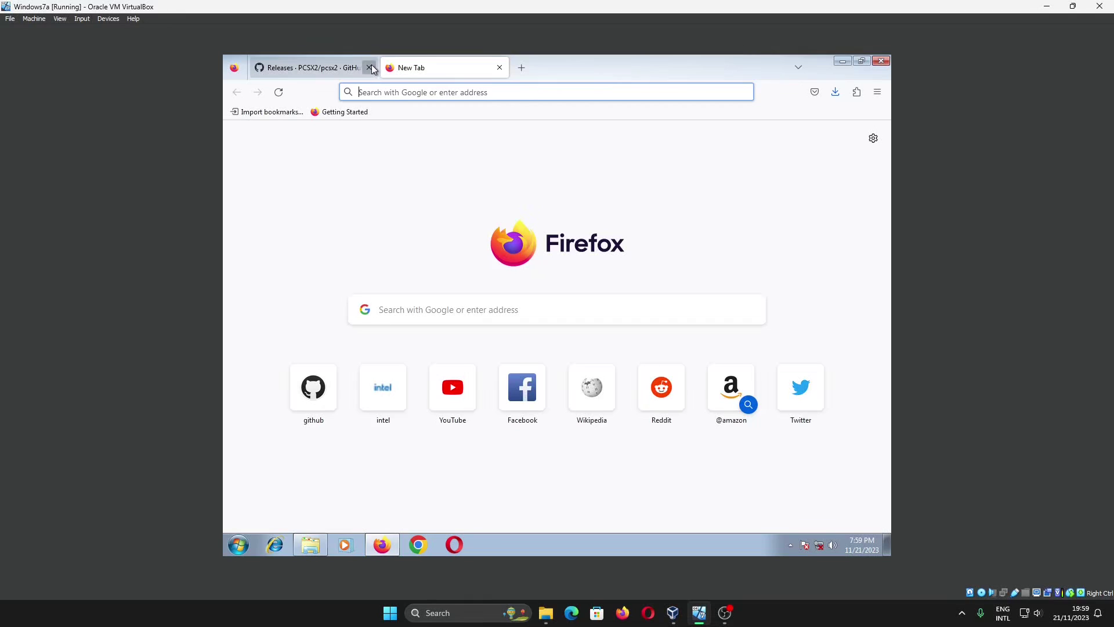
{"action": "left_click", "coordinate": [369, 68]}
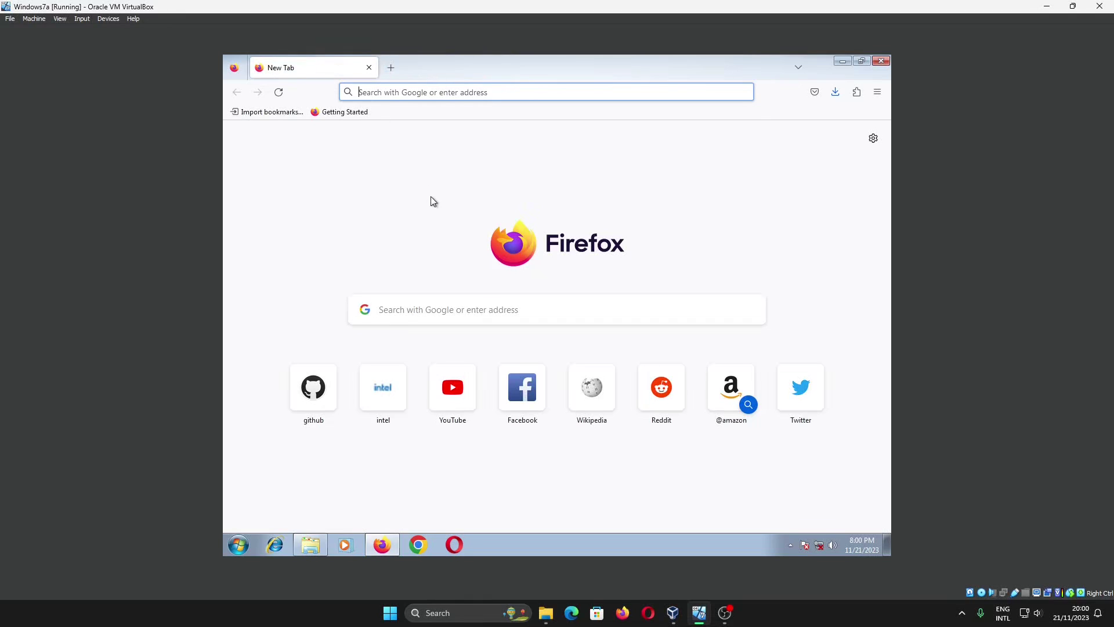
{"action": "type", "text": "microsoft visual c"}
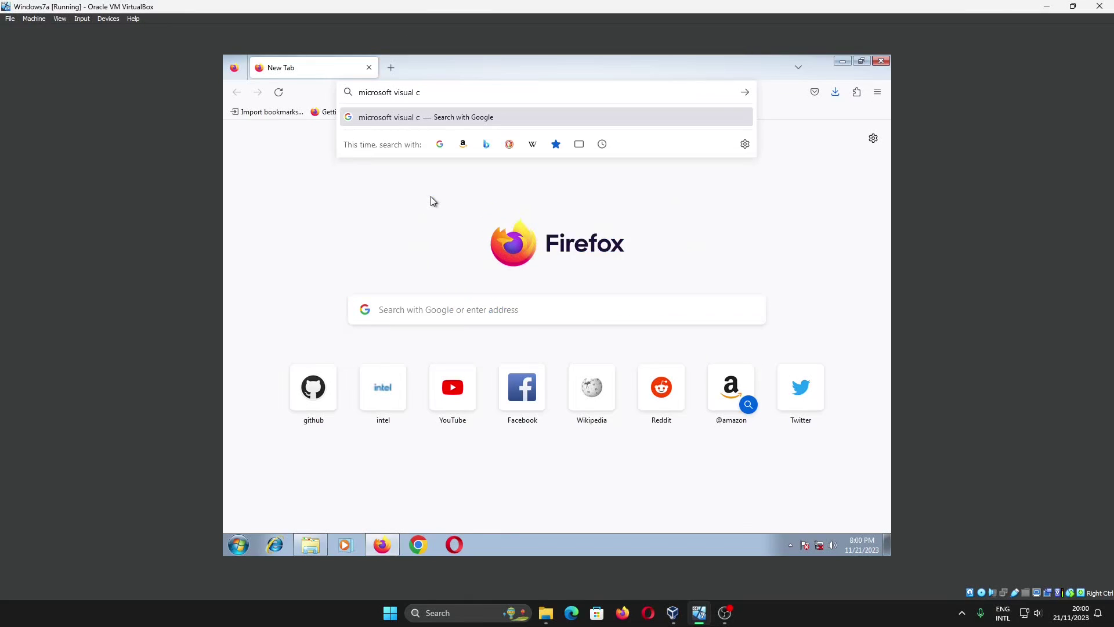
{"action": "type", "text": " redistrib"}
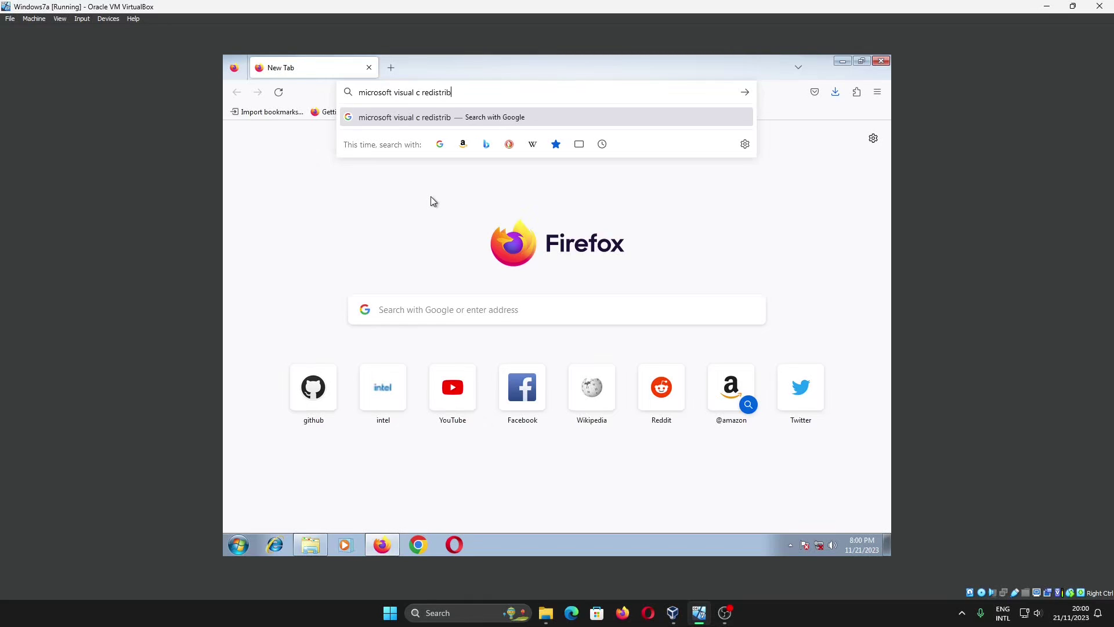
{"action": "type", "text": "utable downl"}
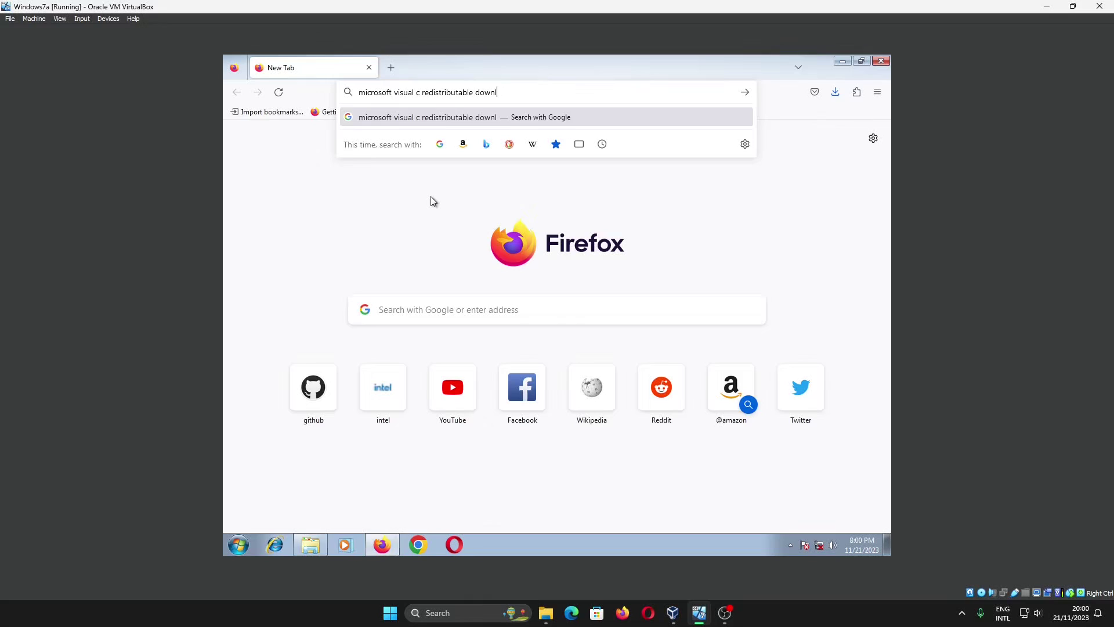
{"action": "type", "text": "oad"}
{"action": "key", "text": "Return"}
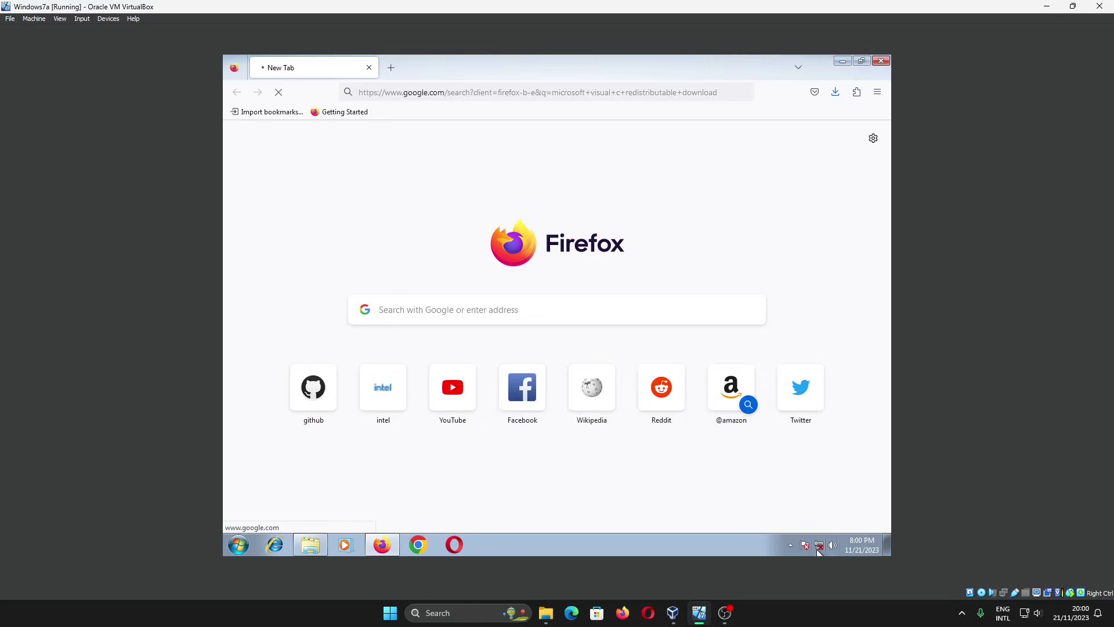
{"action": "left_click", "coordinate": [109, 20]}
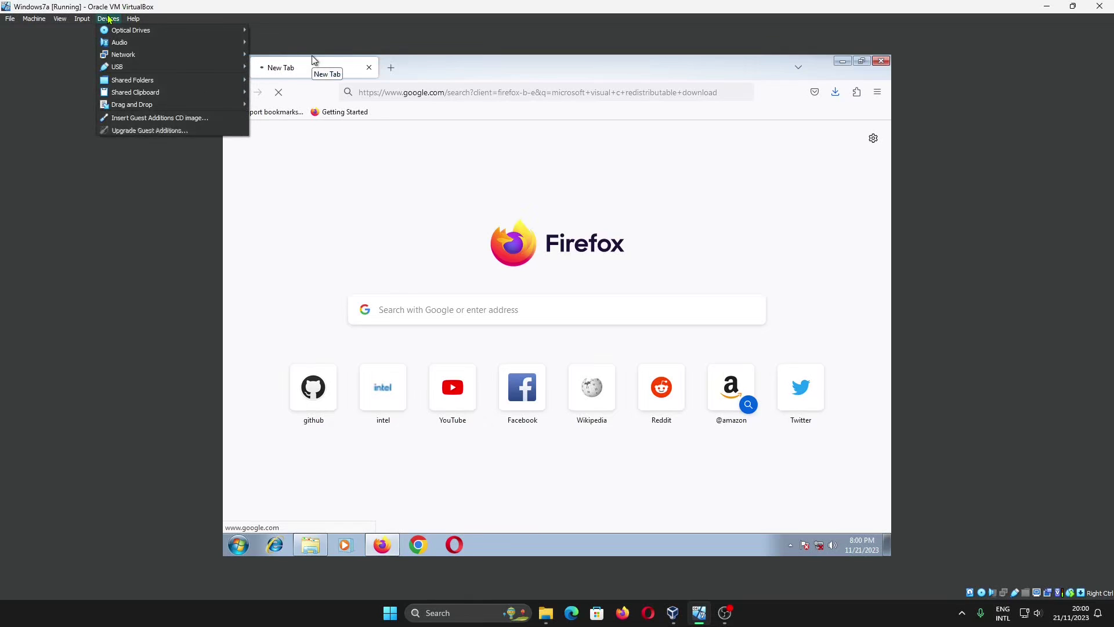
{"action": "left_click", "coordinate": [493, 202]}
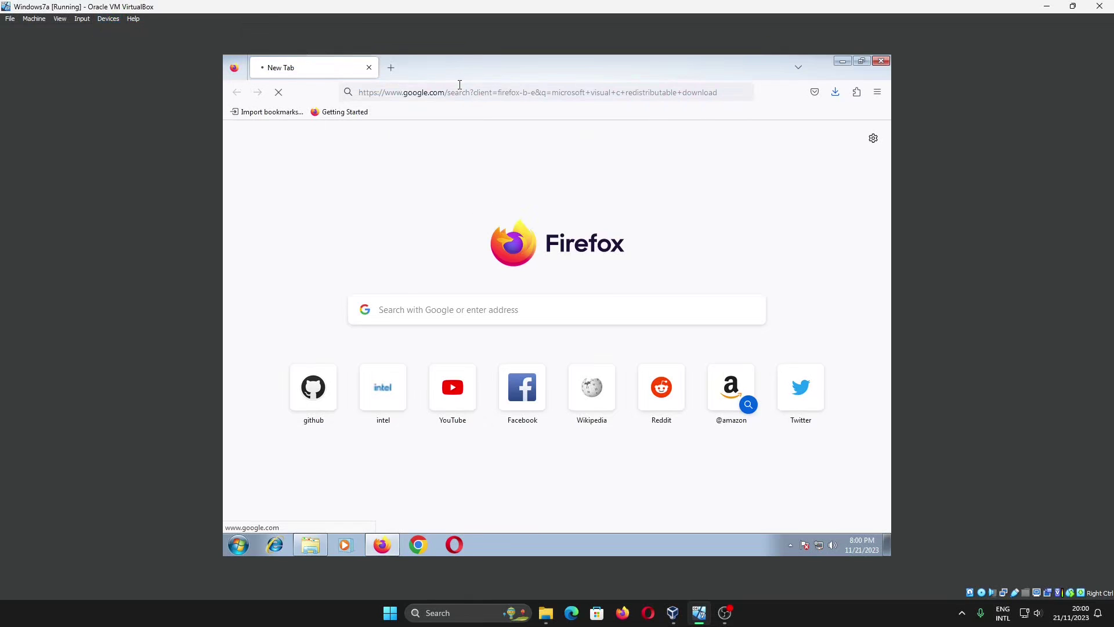
Search the web for msvcp140 in a separate tab and close that tab
{"action": "left_click", "coordinate": [395, 70]}
{"action": "type", "text": "msvcp140"}
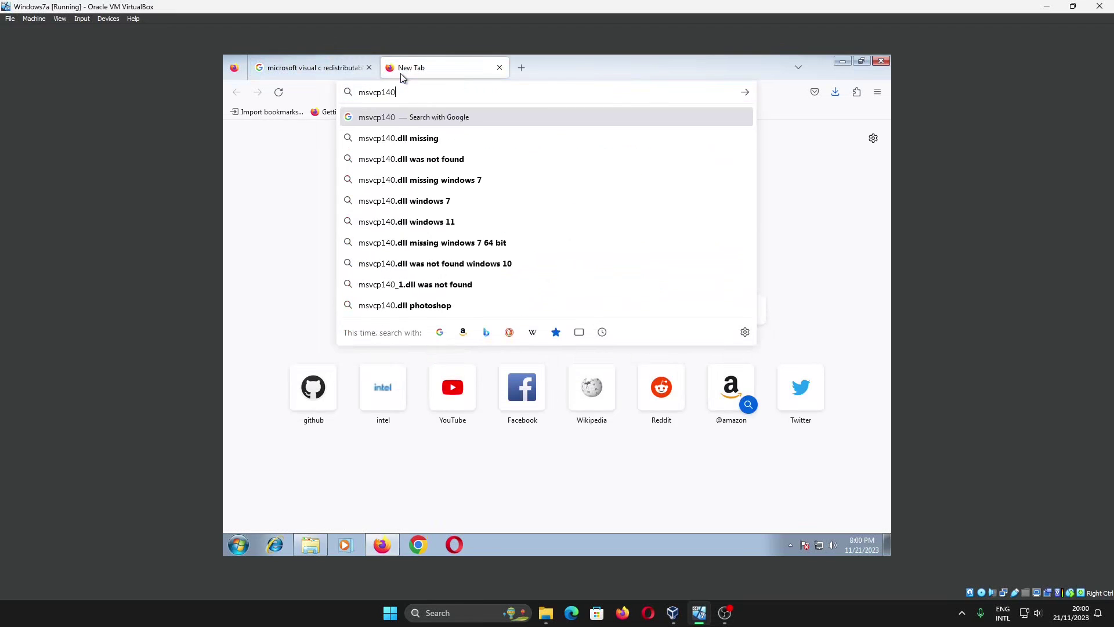
{"action": "key", "text": "Return"}
{"action": "left_click", "coordinate": [442, 133]}
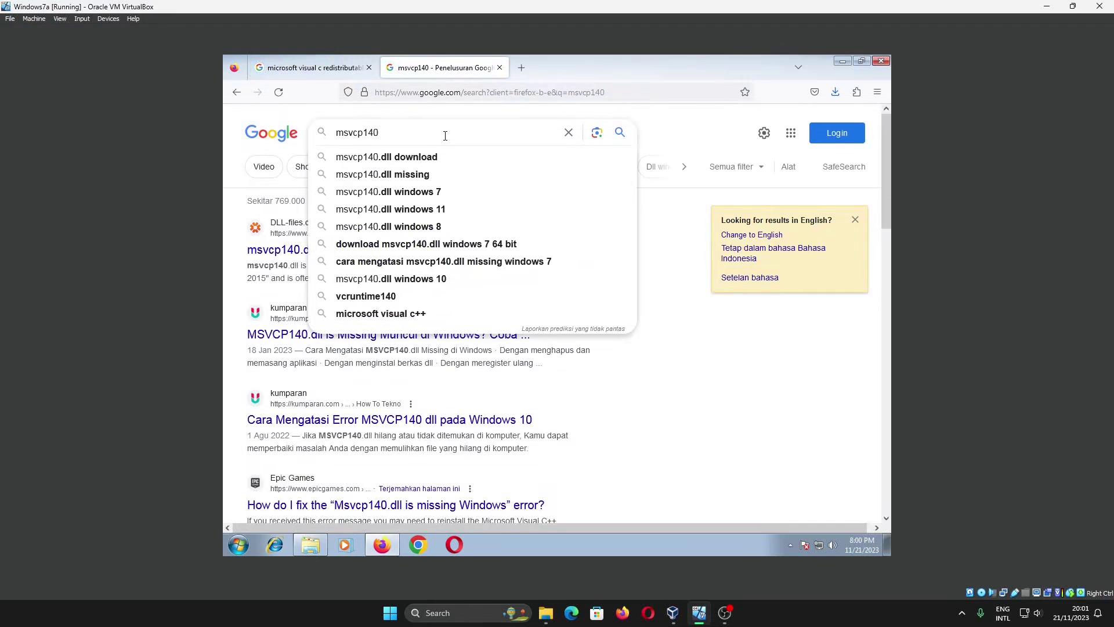
{"action": "left_click", "coordinate": [499, 68]}
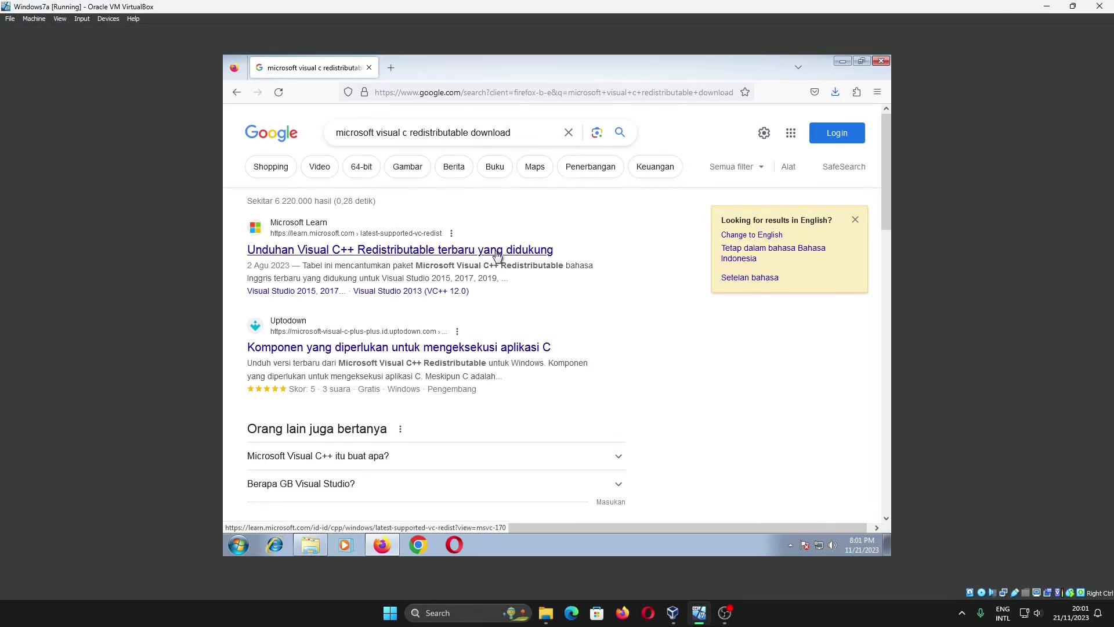
Open the Microsoft Learn page on Visual C++ Redistributable downloads and download vcredist_x64.exe for Visual Studio 2013 (VC++ 12.0)
{"action": "left_click", "coordinate": [498, 250]}
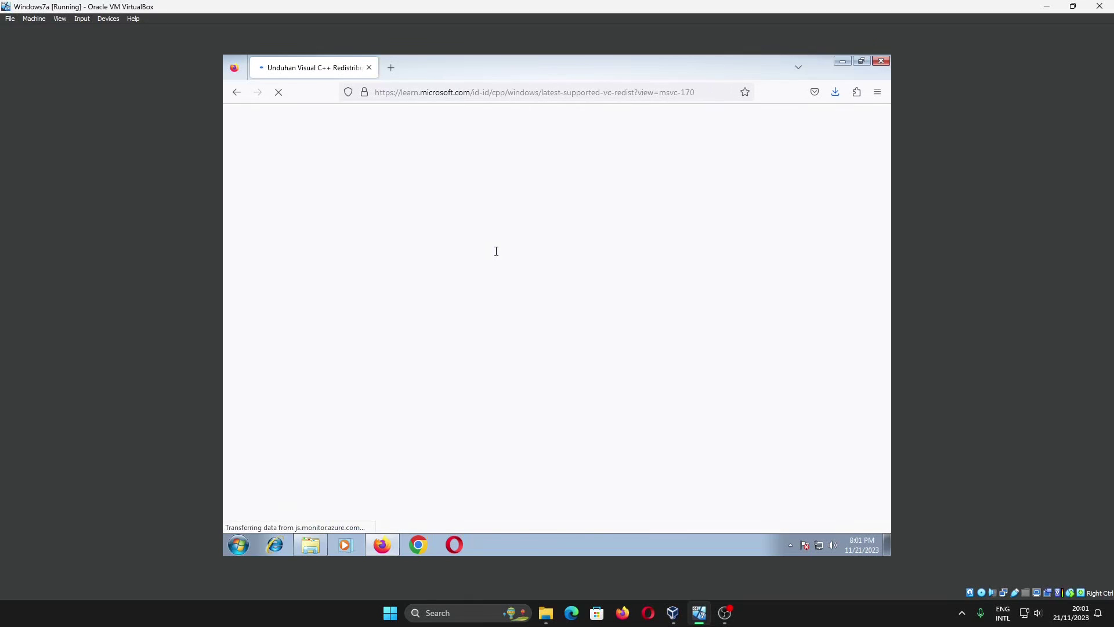
{"action": "scroll", "coordinate": [496, 250], "scroll_direction": "down", "scroll_amount": 5}
{"action": "scroll", "coordinate": [496, 250], "scroll_direction": "down", "scroll_amount": 7}
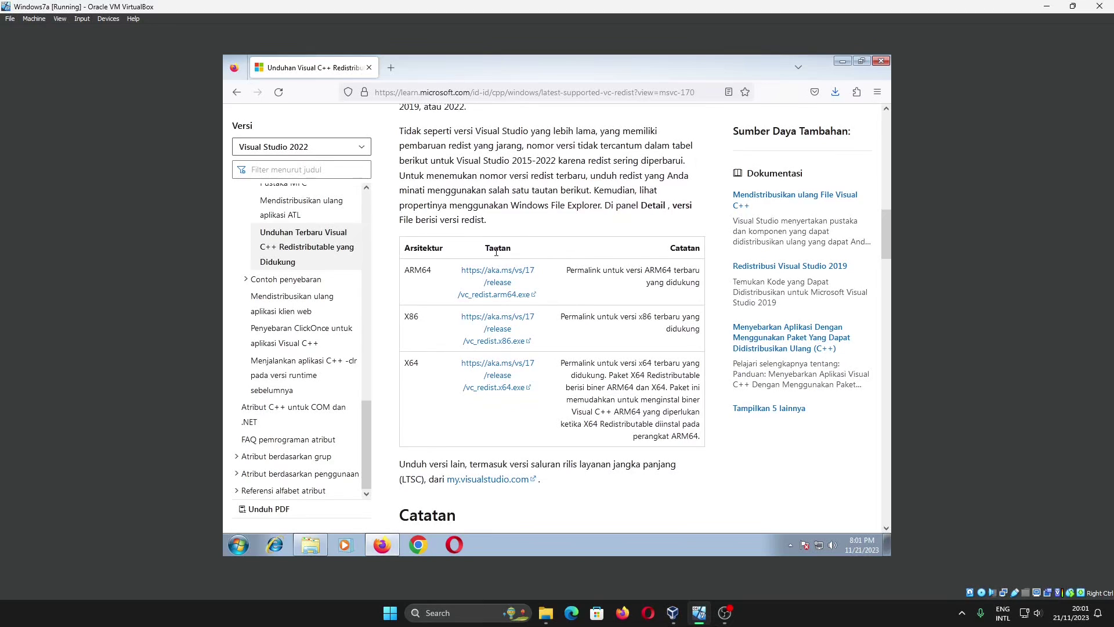
{"action": "scroll", "coordinate": [496, 251], "scroll_direction": "down", "scroll_amount": 10}
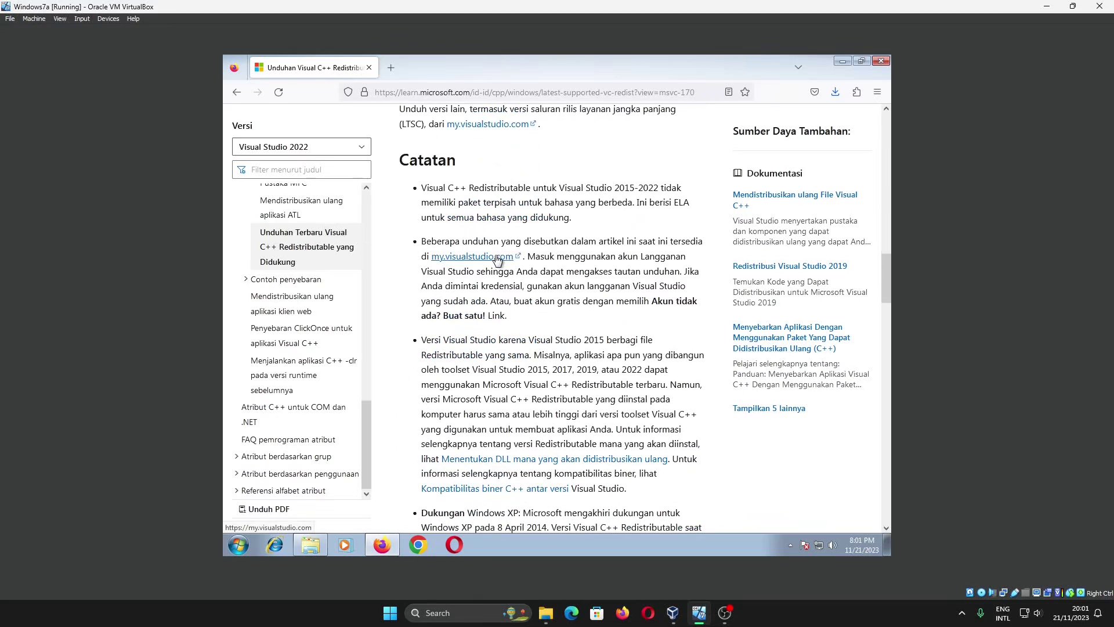
{"action": "scroll", "coordinate": [497, 264], "scroll_direction": "down", "scroll_amount": 4}
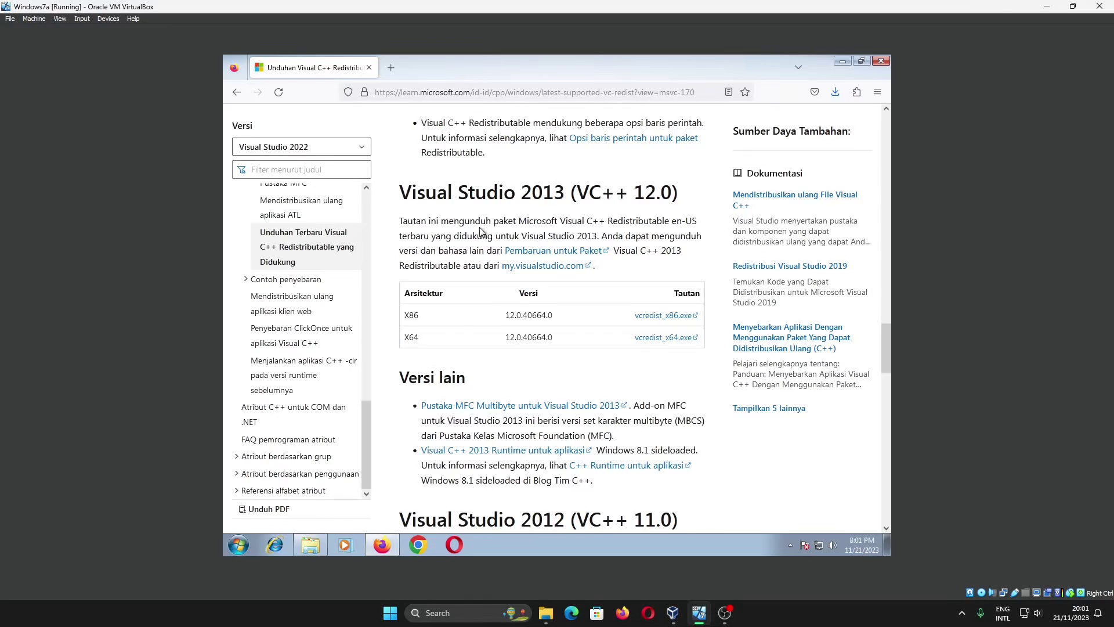
{"action": "scroll", "coordinate": [480, 231], "scroll_direction": "down", "scroll_amount": 3}
{"action": "scroll", "coordinate": [480, 231], "scroll_direction": "up", "scroll_amount": 10}
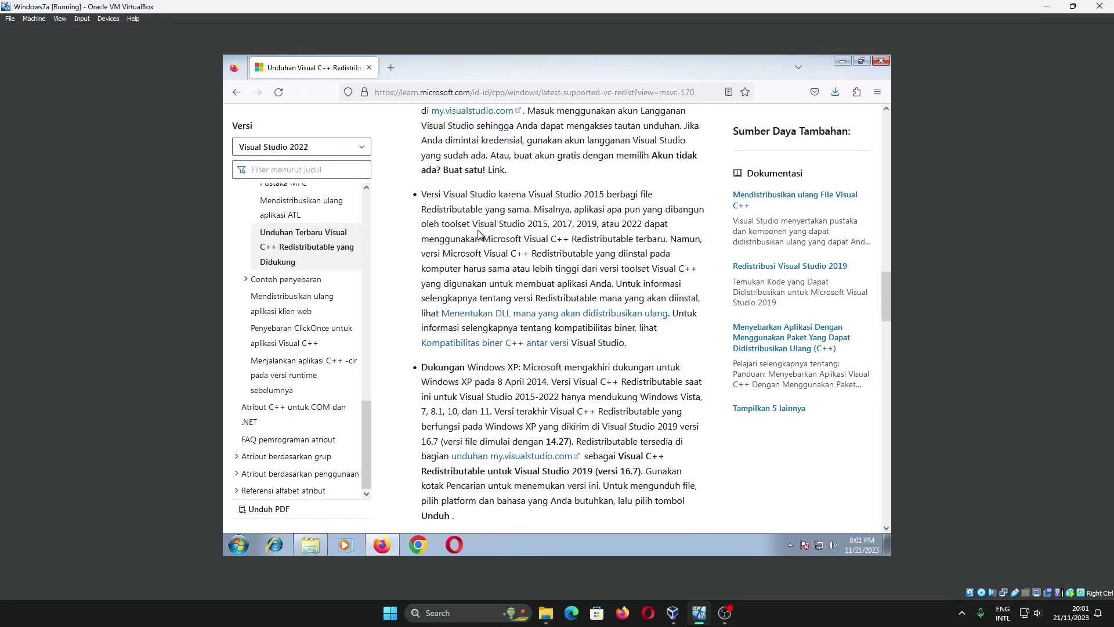
{"action": "scroll", "coordinate": [479, 232], "scroll_direction": "down", "scroll_amount": 10}
{"action": "scroll", "coordinate": [480, 235], "scroll_direction": "up", "scroll_amount": 2}
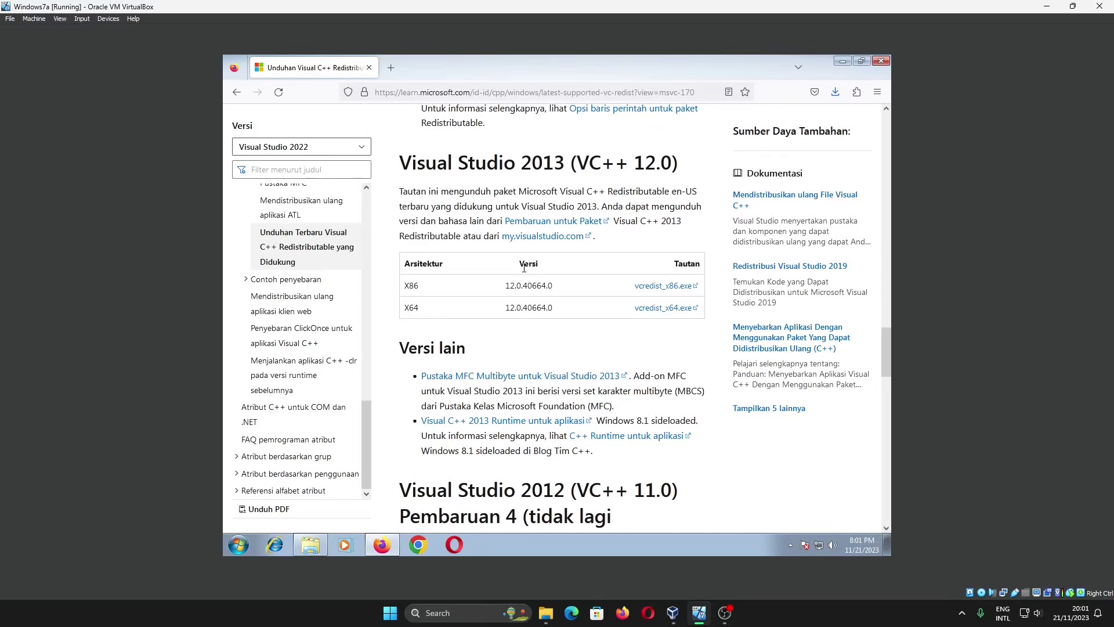
{"action": "left_click", "coordinate": [671, 312]}
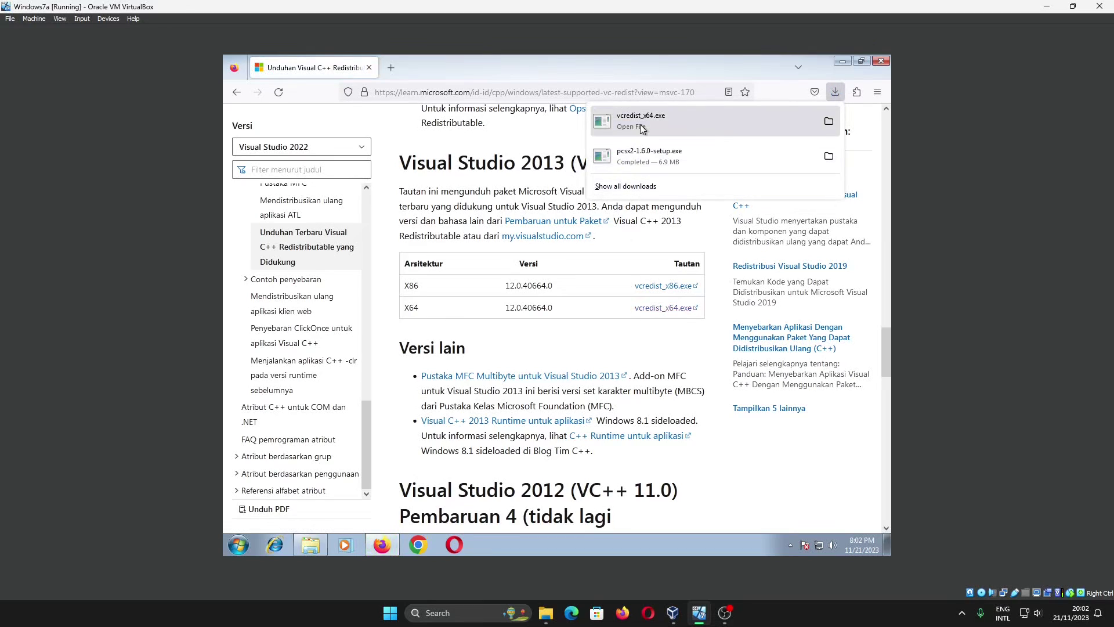
Try to install the Microsoft Visual C++ 2013 Redistributable (x64) from the downloaded vcredist_x64.exe, accepting the license terms and allowing the changes
{"action": "left_click", "coordinate": [642, 128]}
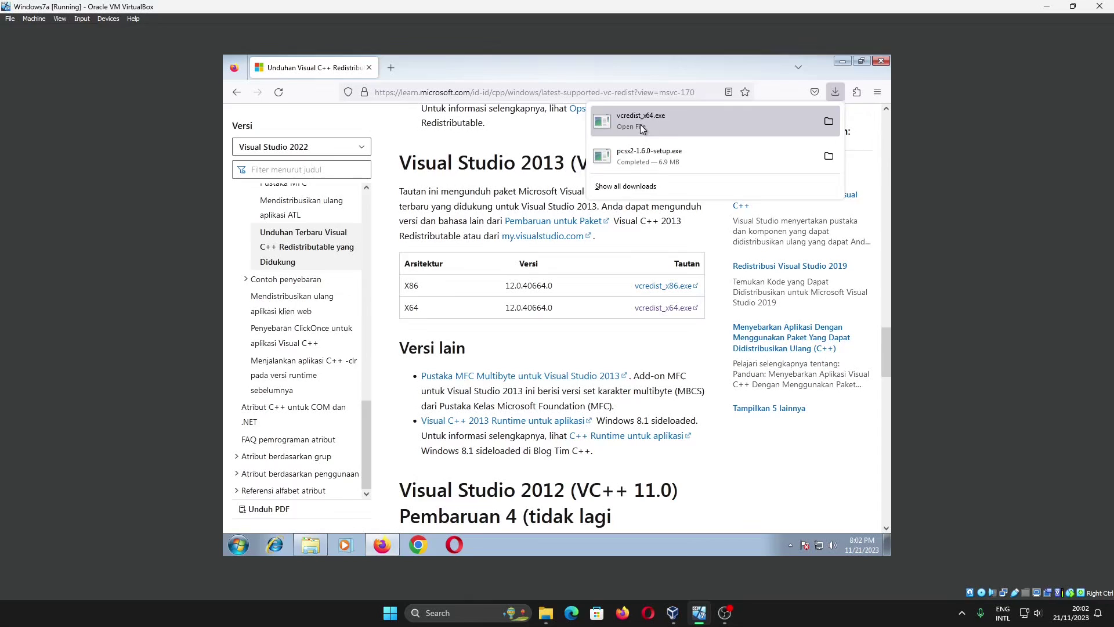
{"action": "left_click", "coordinate": [835, 92]}
{"action": "left_click", "coordinate": [761, 120]}
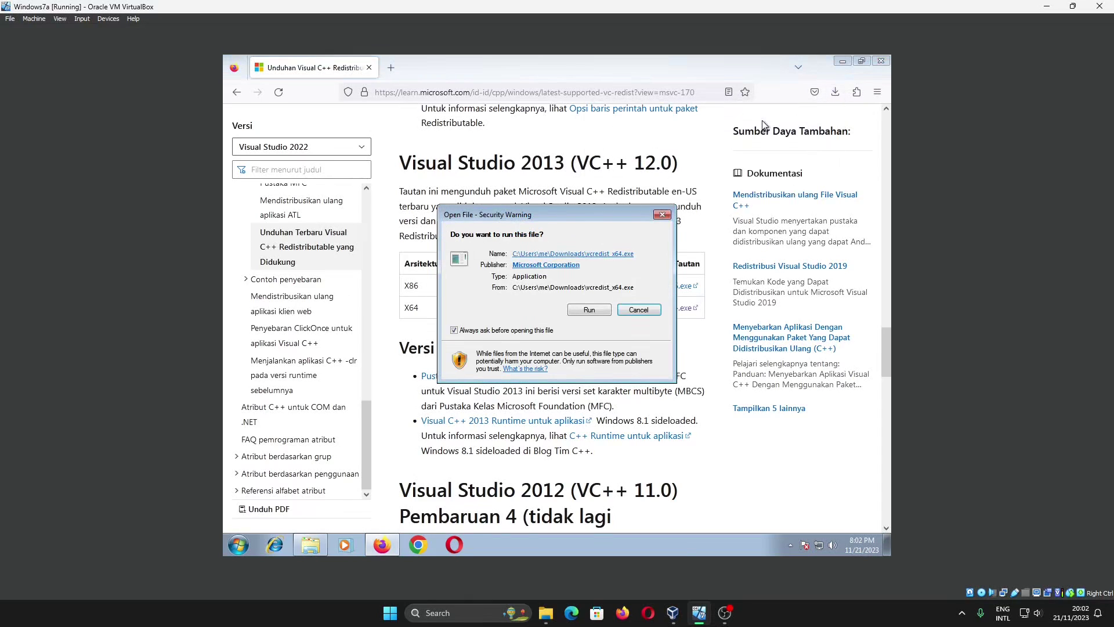
{"action": "left_click", "coordinate": [590, 308]}
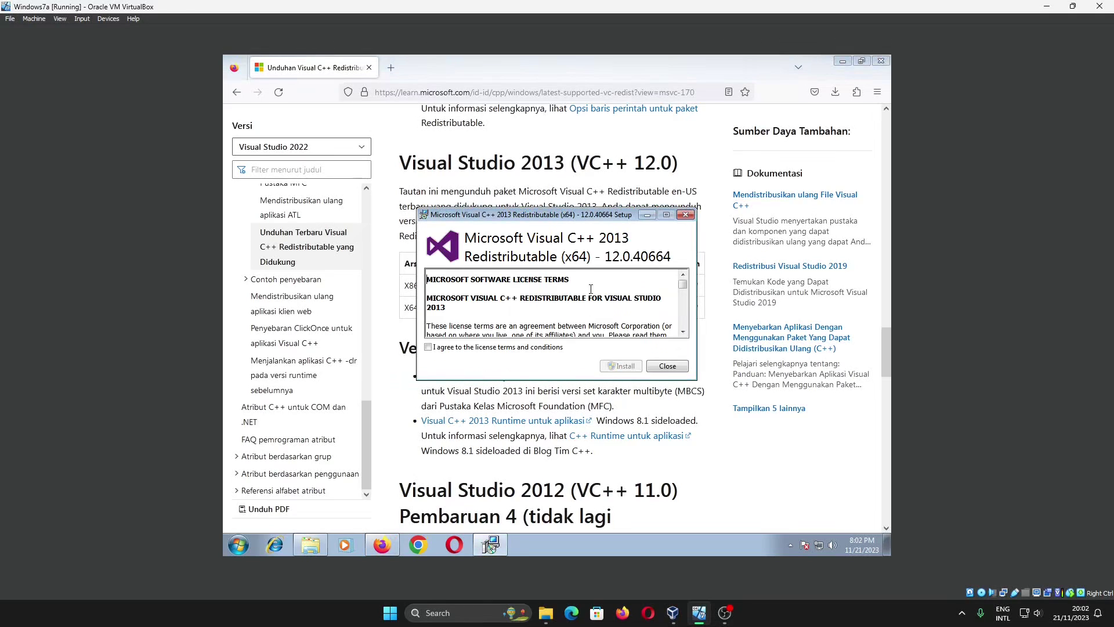
{"action": "left_click", "coordinate": [428, 347]}
{"action": "left_click", "coordinate": [618, 365]}
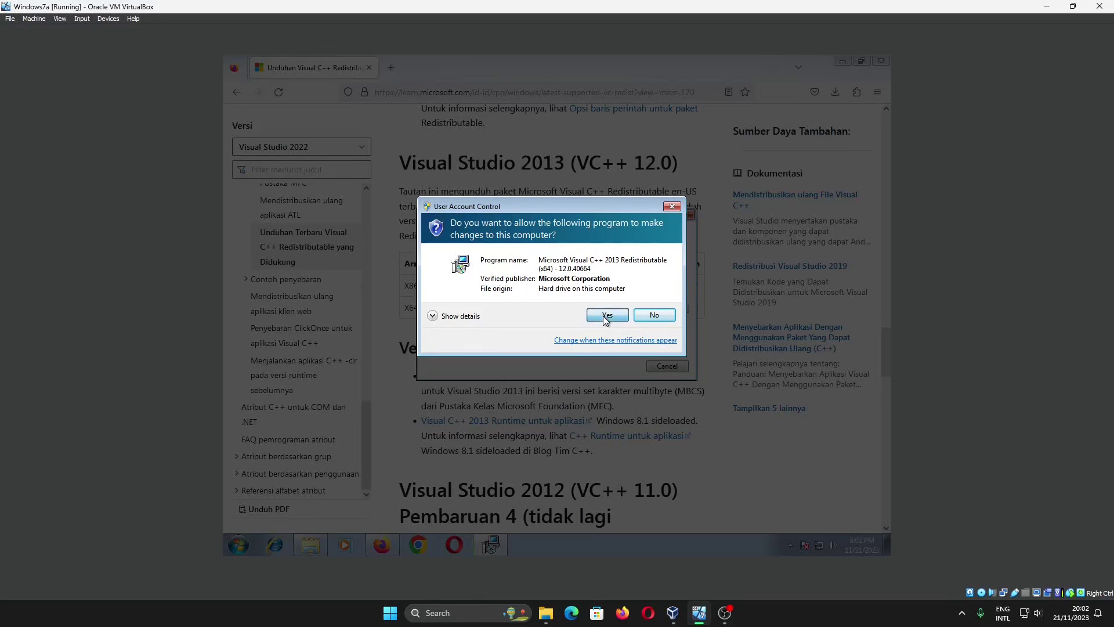
{"action": "left_click", "coordinate": [606, 317]}
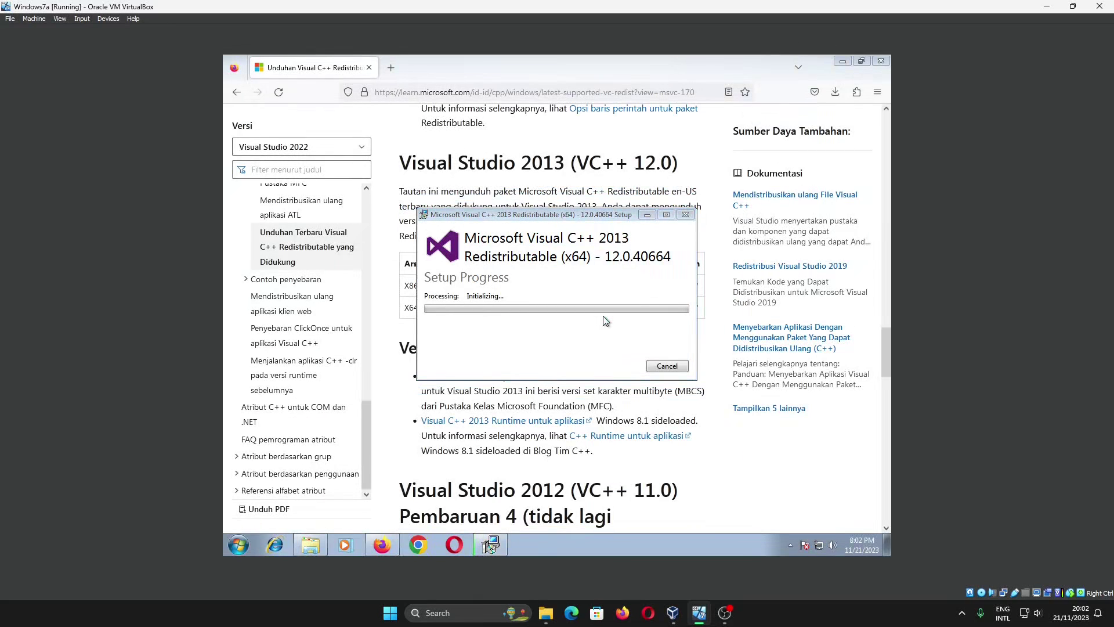
{"action": "left_click", "coordinate": [836, 92]}
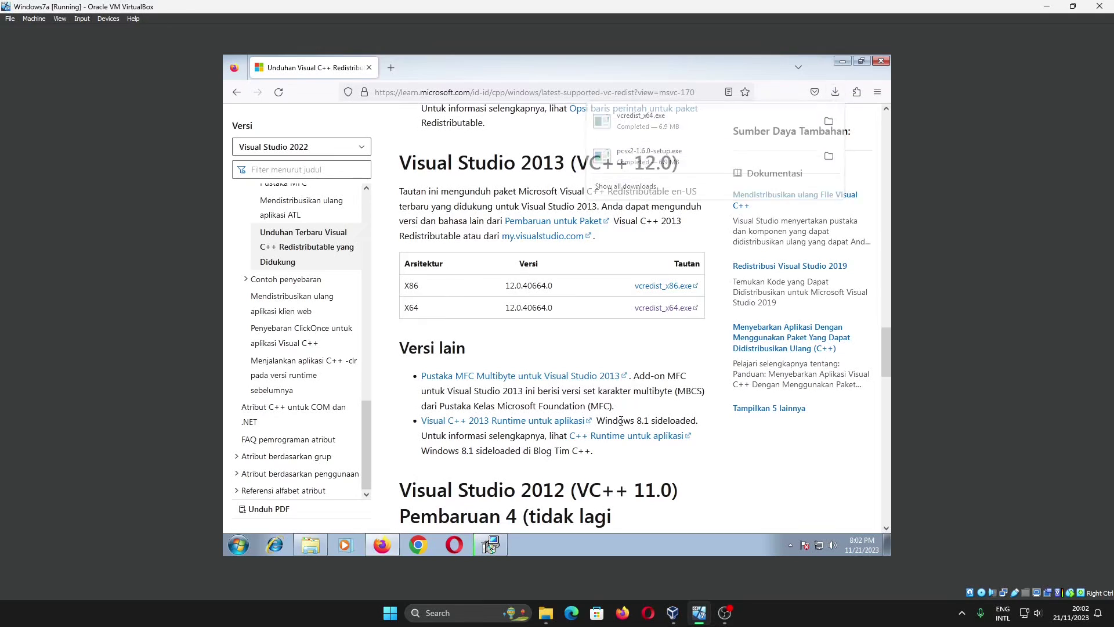
{"action": "left_click", "coordinate": [499, 547]}
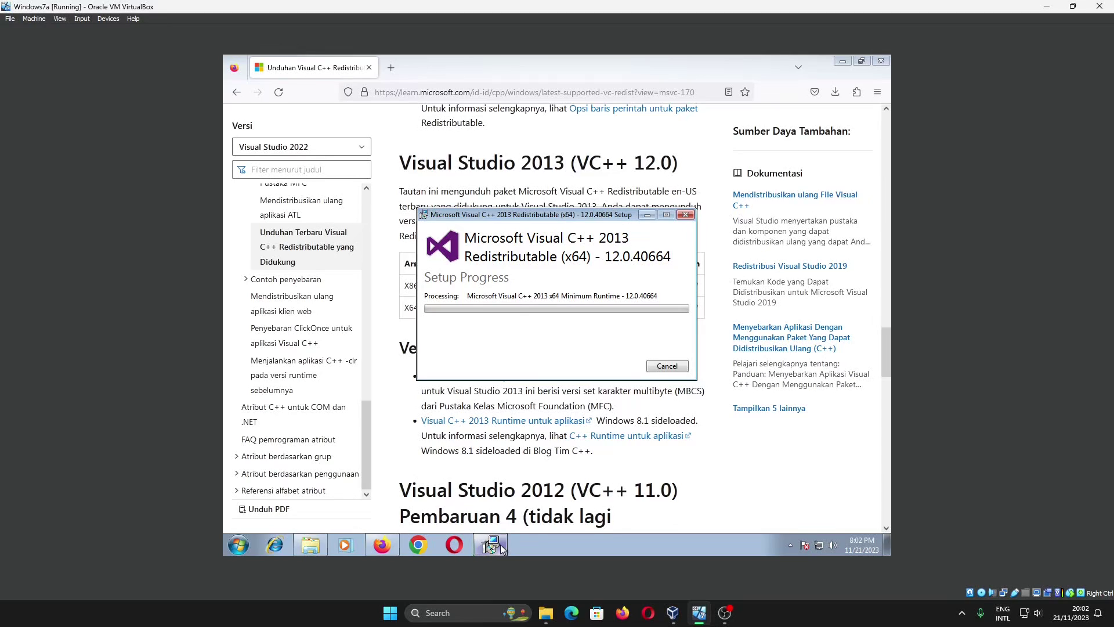
Open the PCSX2/pcsx2 repository on GitHub in a new tab and examine the README's system requirements and technical notes
{"action": "left_click", "coordinate": [382, 544]}
{"action": "left_click", "coordinate": [391, 68]}
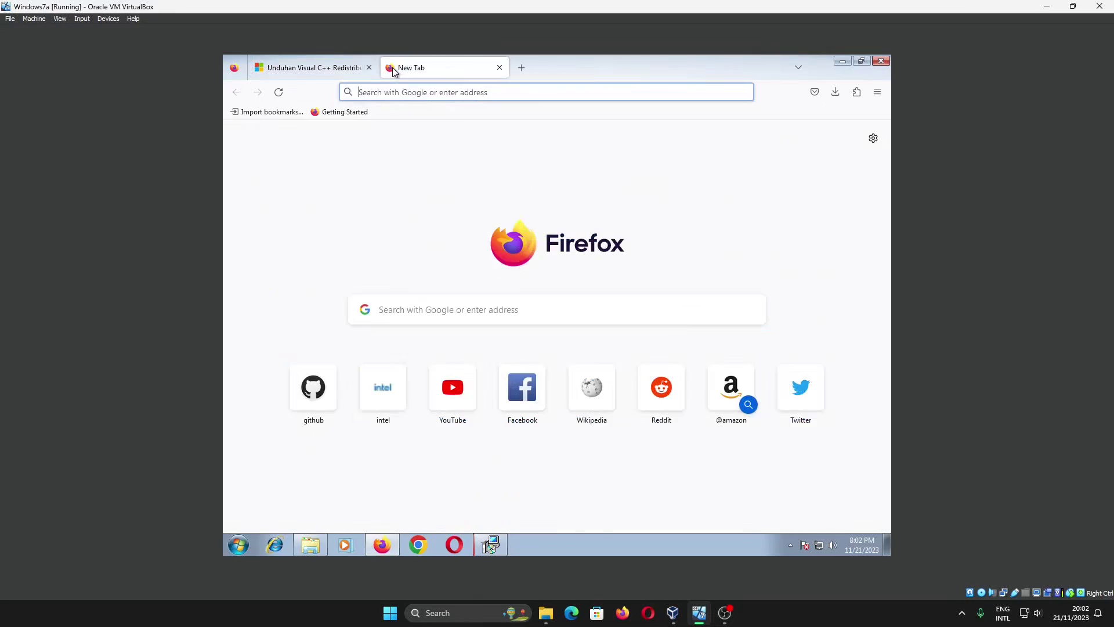
{"action": "type", "text": "pcsx"}
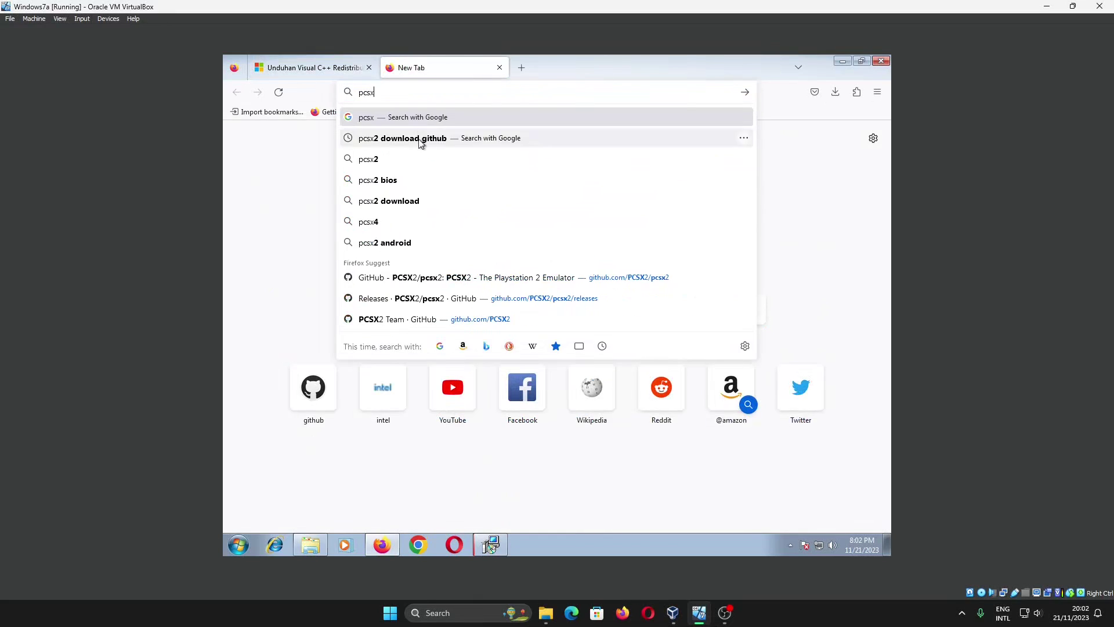
{"action": "left_click", "coordinate": [491, 284]}
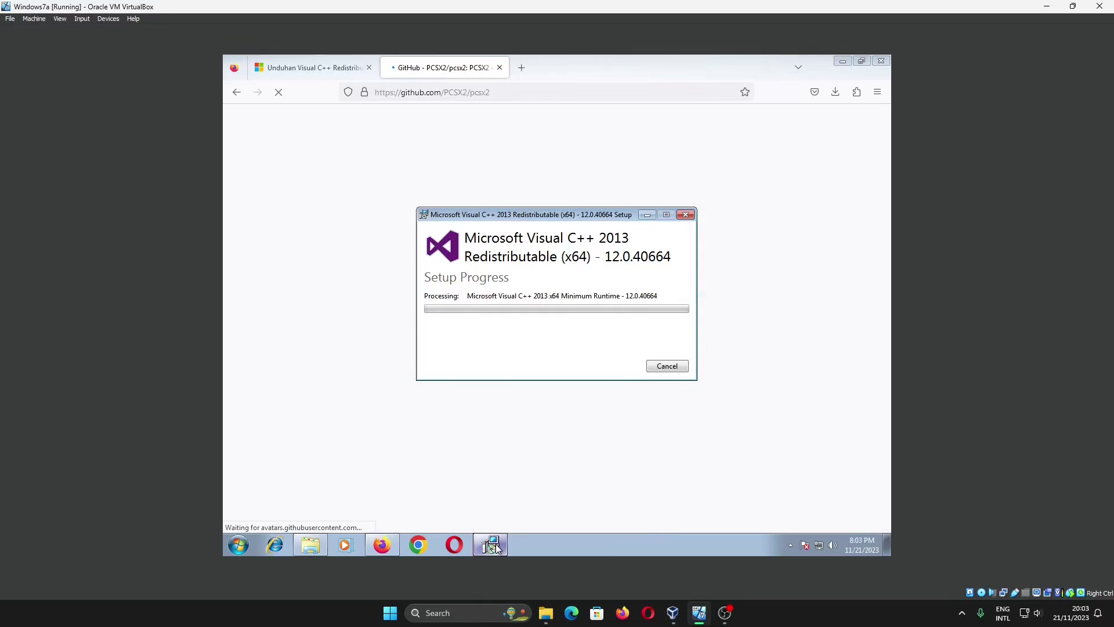
{"action": "left_click", "coordinate": [534, 206]}
{"action": "scroll", "coordinate": [535, 244], "scroll_direction": "down", "scroll_amount": 15}
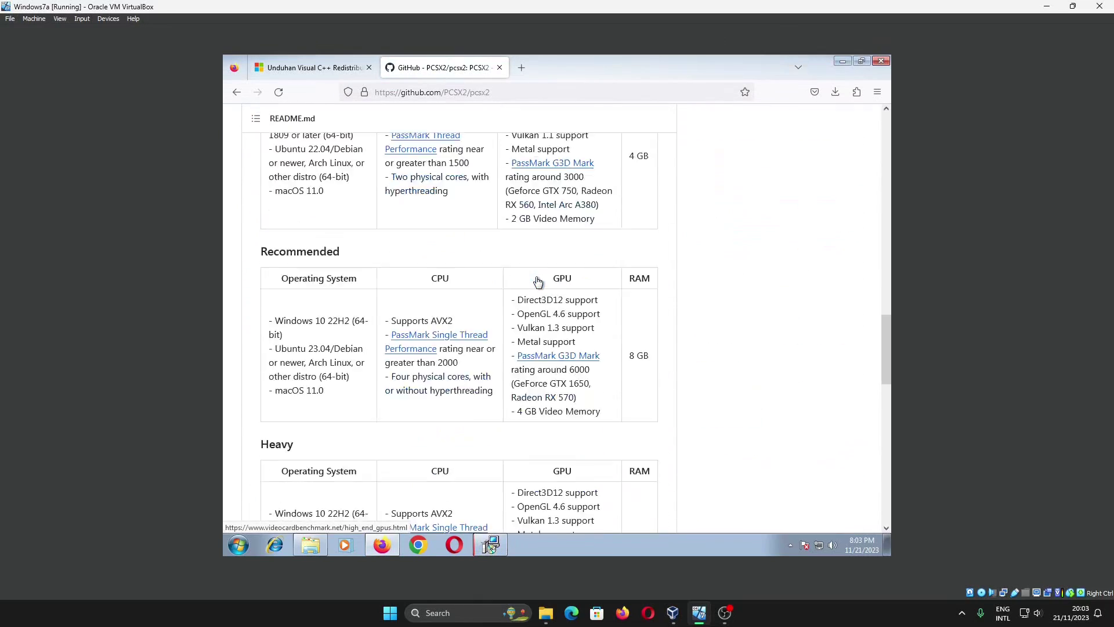
{"action": "scroll", "coordinate": [537, 278], "scroll_direction": "up", "scroll_amount": 1}
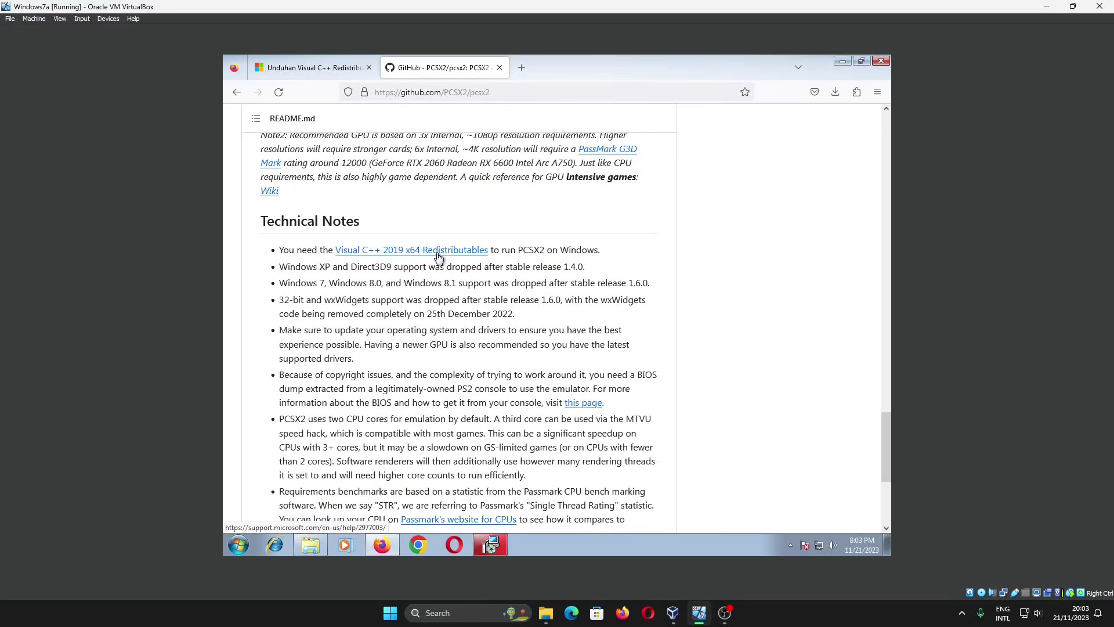
{"action": "scroll", "coordinate": [438, 258], "scroll_direction": "down", "scroll_amount": 6}
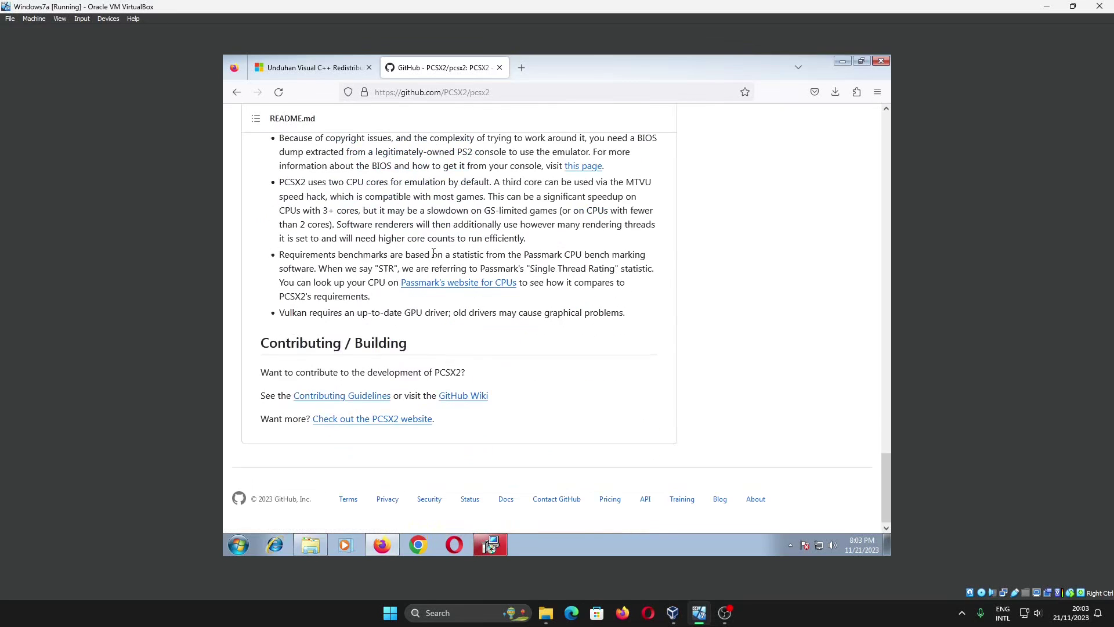
Close the Visual C++ 2013 setup dialog and try to install the x64 redistributable again from vcredist_x64 in the Downloads folder
{"action": "left_click", "coordinate": [319, 68]}
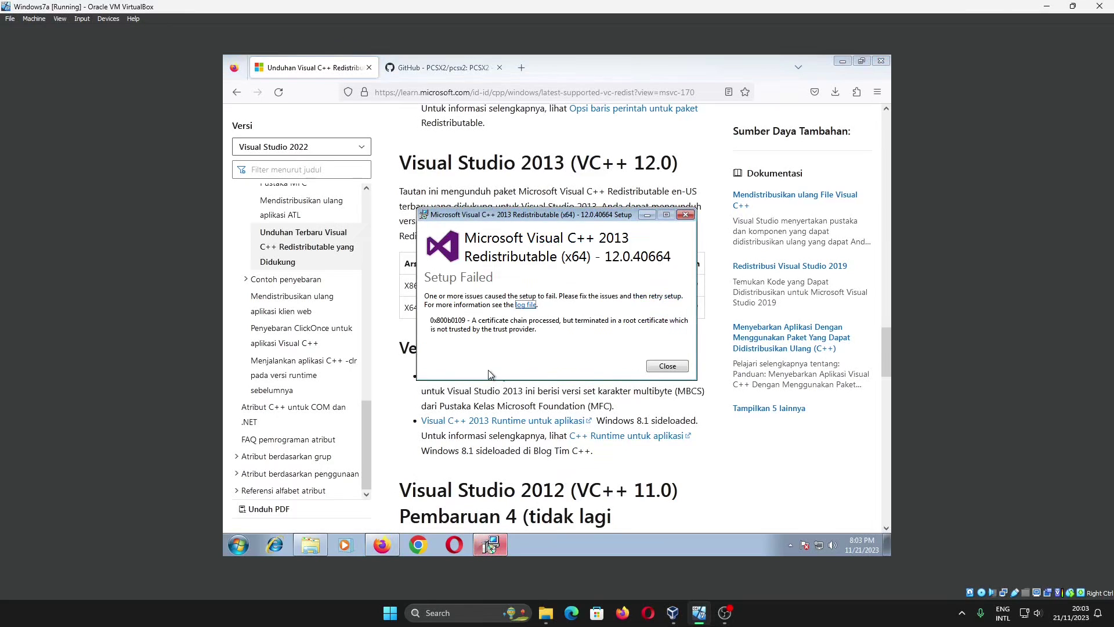
{"action": "left_click", "coordinate": [665, 367]}
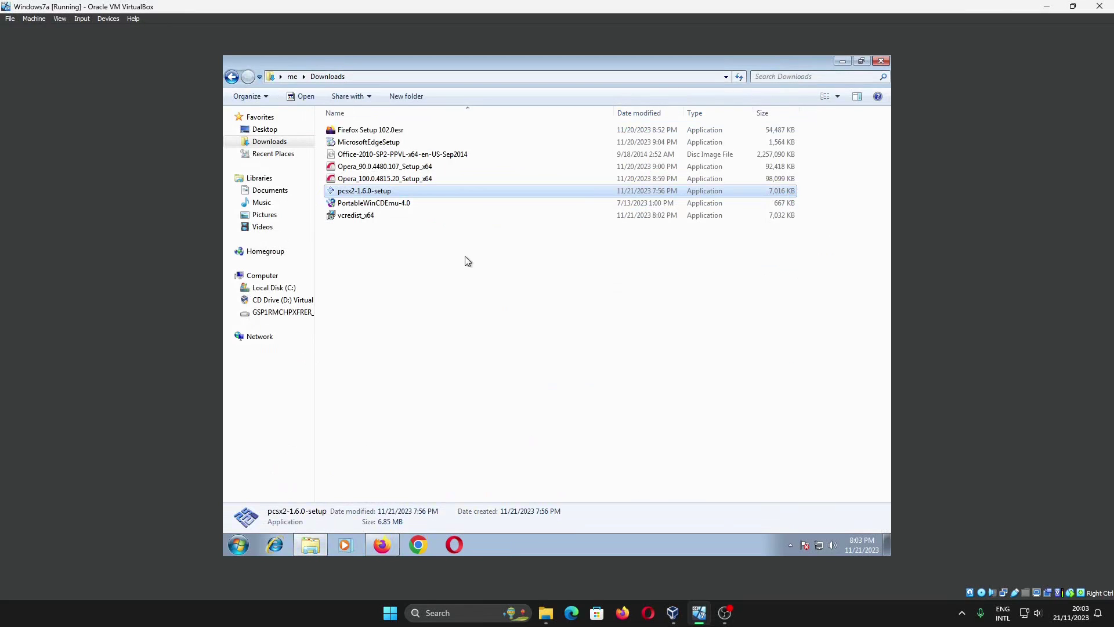
{"action": "double_click", "coordinate": [355, 216]}
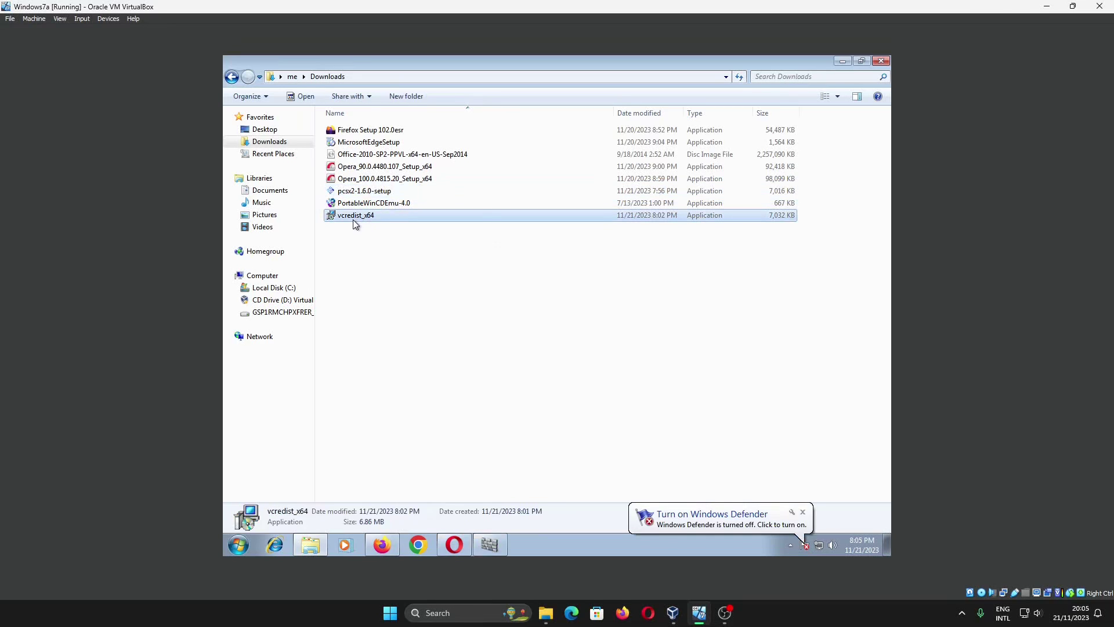
{"action": "right_click", "coordinate": [355, 225]}
{"action": "left_click", "coordinate": [386, 238]}
{"action": "left_click", "coordinate": [622, 366]}
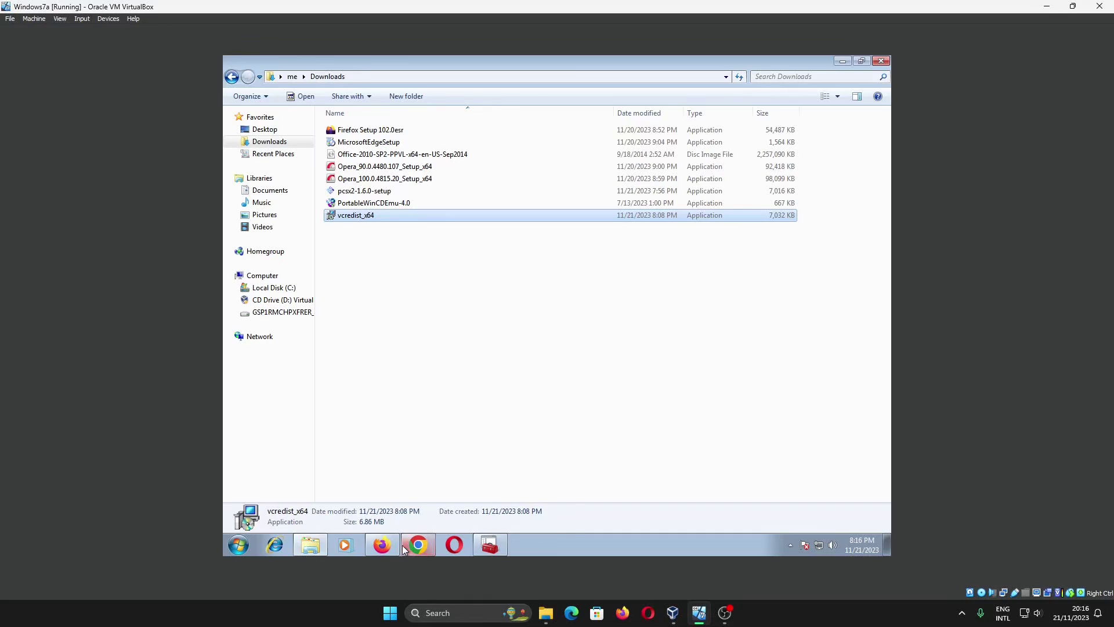
Switch to Firefox and search the web for "visual c++ redistributable packages download"
{"action": "left_click", "coordinate": [395, 545]}
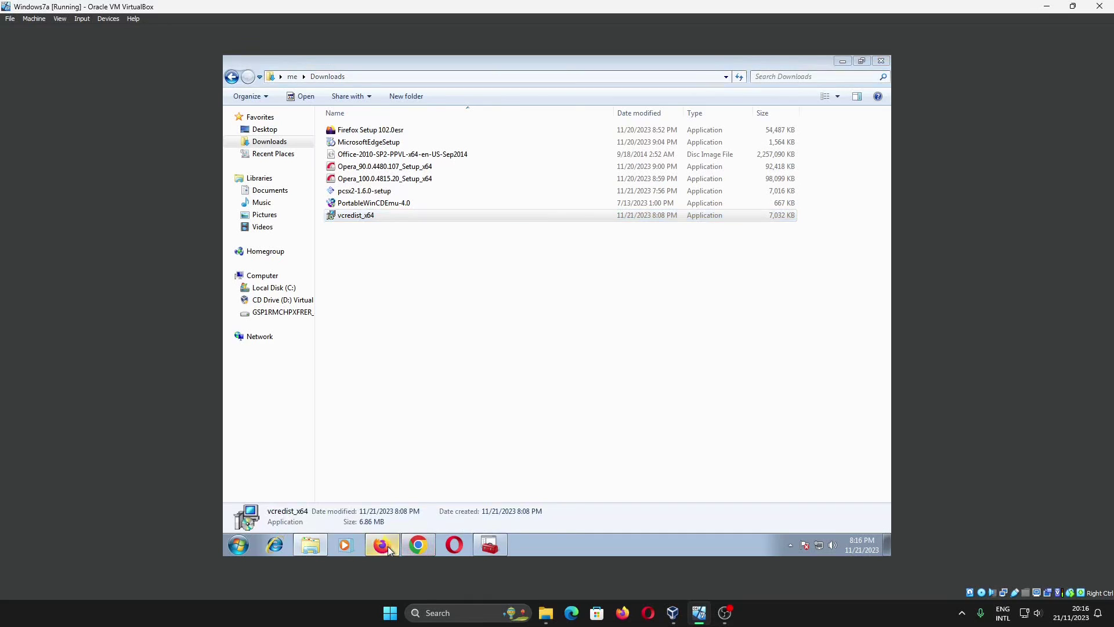
{"action": "left_click", "coordinate": [852, 64]}
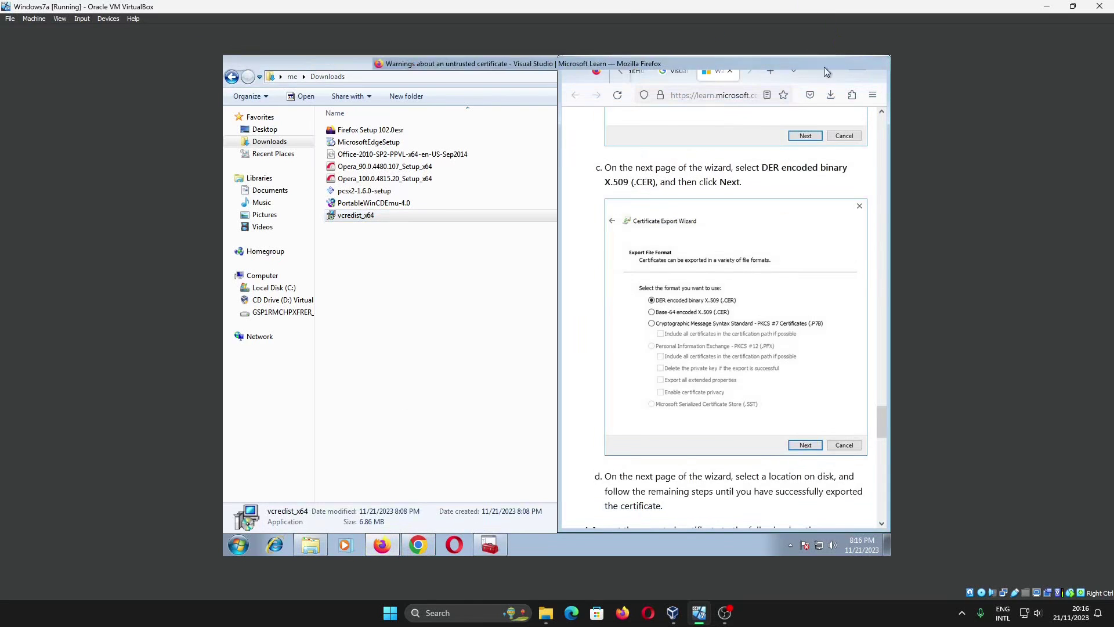
{"action": "left_click", "coordinate": [521, 96]}
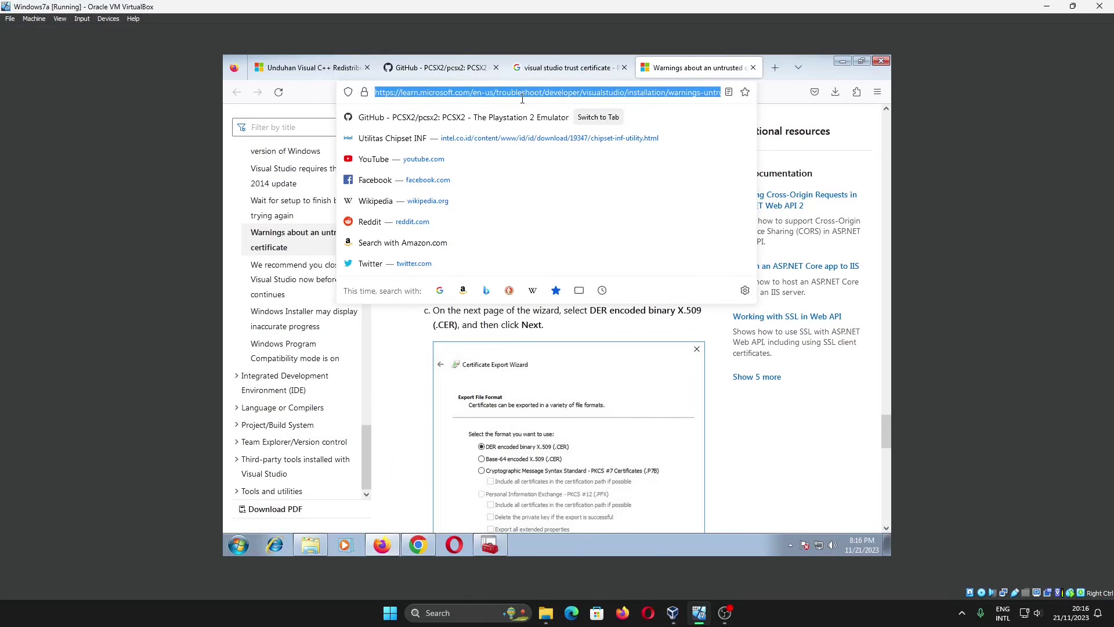
{"action": "type", "text": "visual c++ redistributable"}
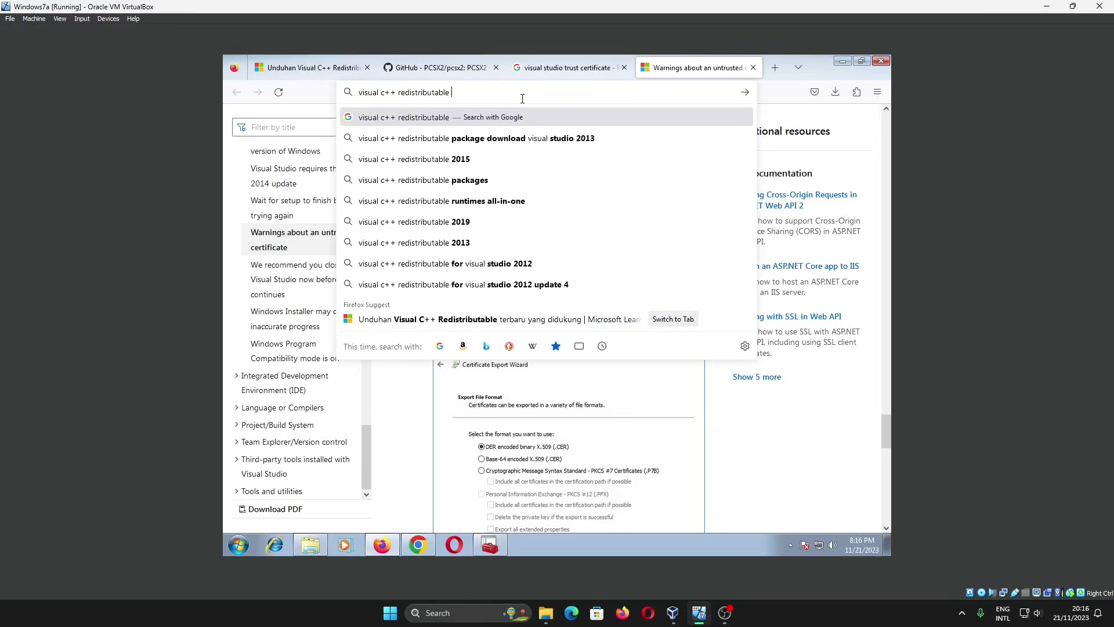
{"action": "type", "text": " package"}
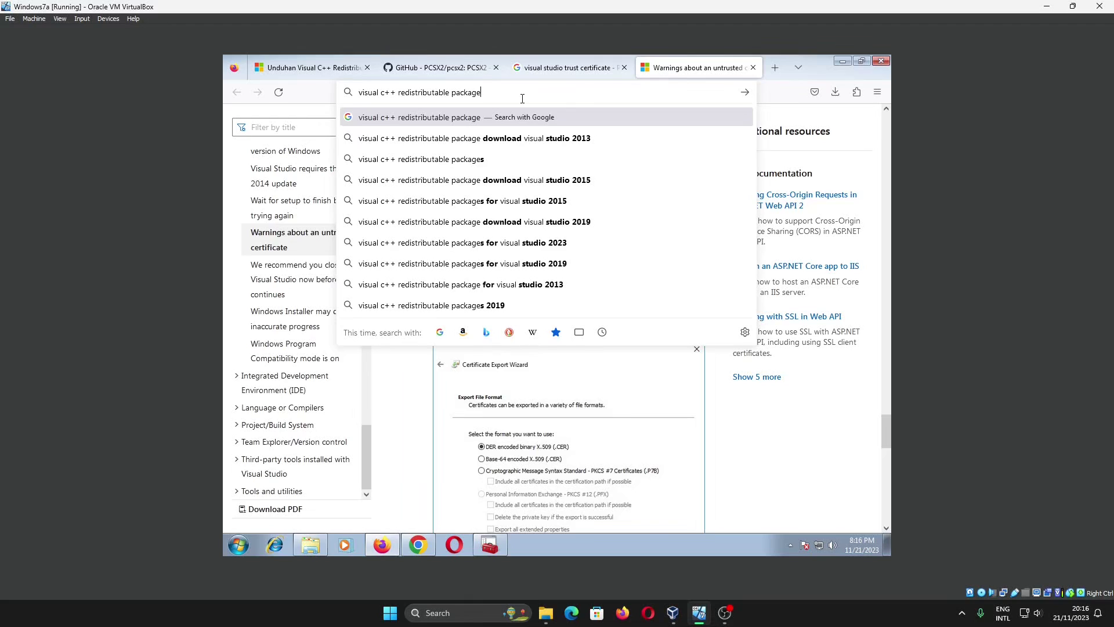
{"action": "type", "text": "s download"}
{"action": "key", "text": "Return"}
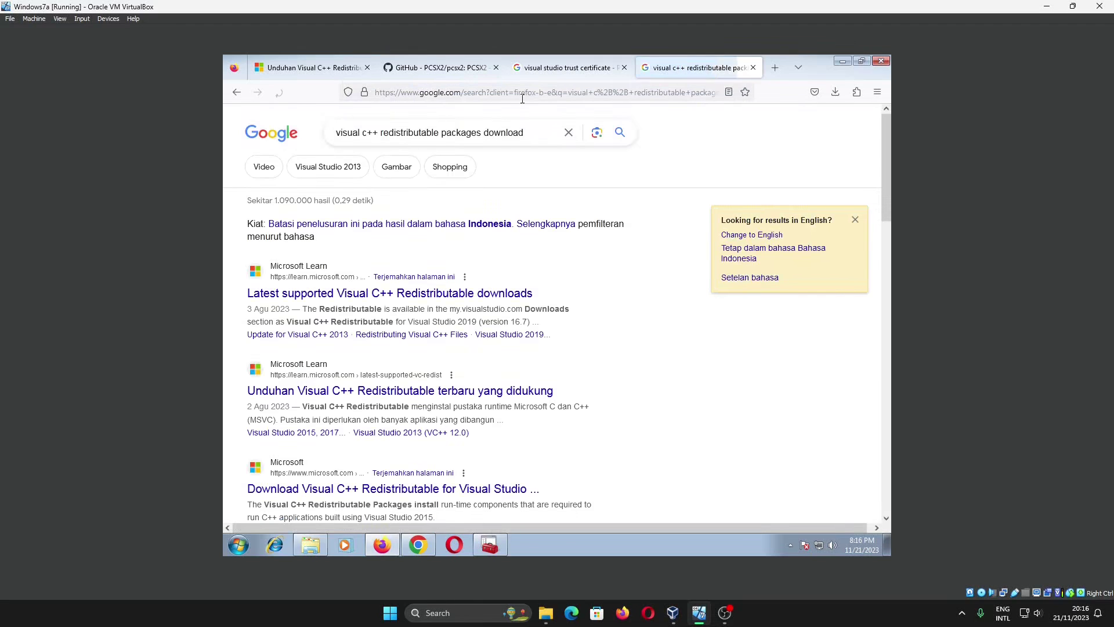
Open TechPowerUp's Visual C++ Redistributable Runtimes All-in-One page and download Visual-C-Runtimes-All-in-One-Nov-2023.zip from the TechPowerUp SG server
{"action": "scroll", "coordinate": [523, 181], "scroll_direction": "down", "scroll_amount": 4}
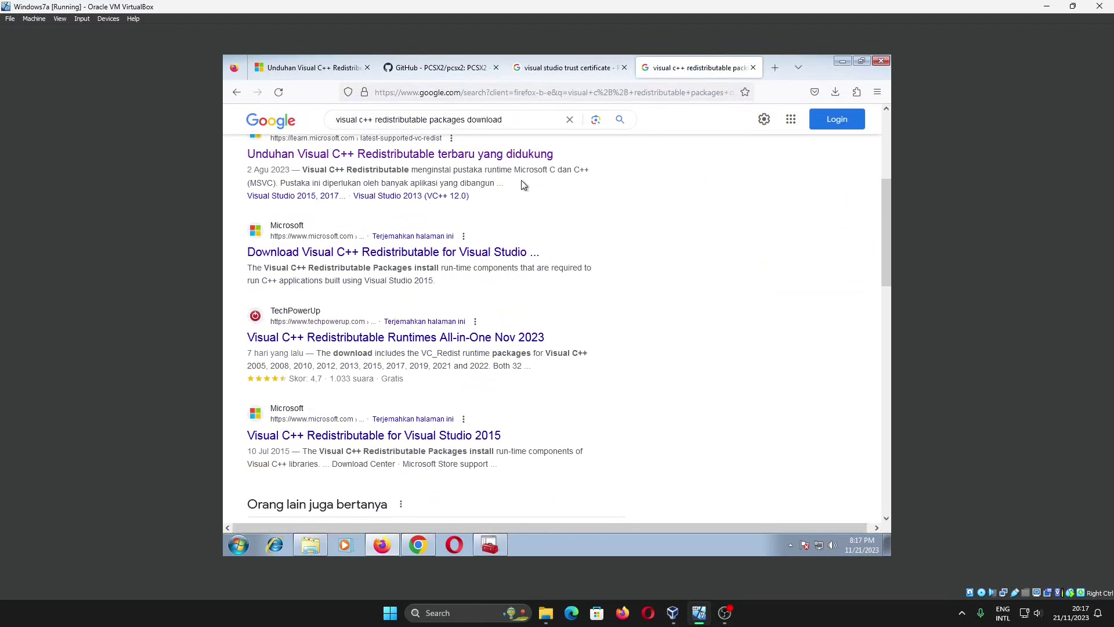
{"action": "left_click", "coordinate": [355, 337]}
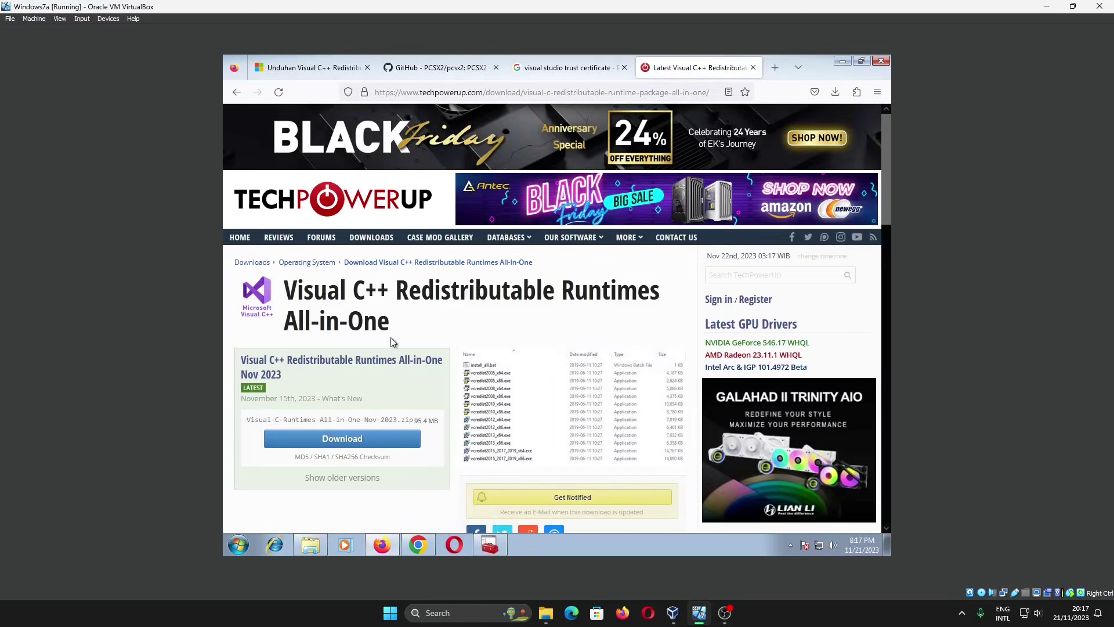
{"action": "left_click", "coordinate": [381, 445]}
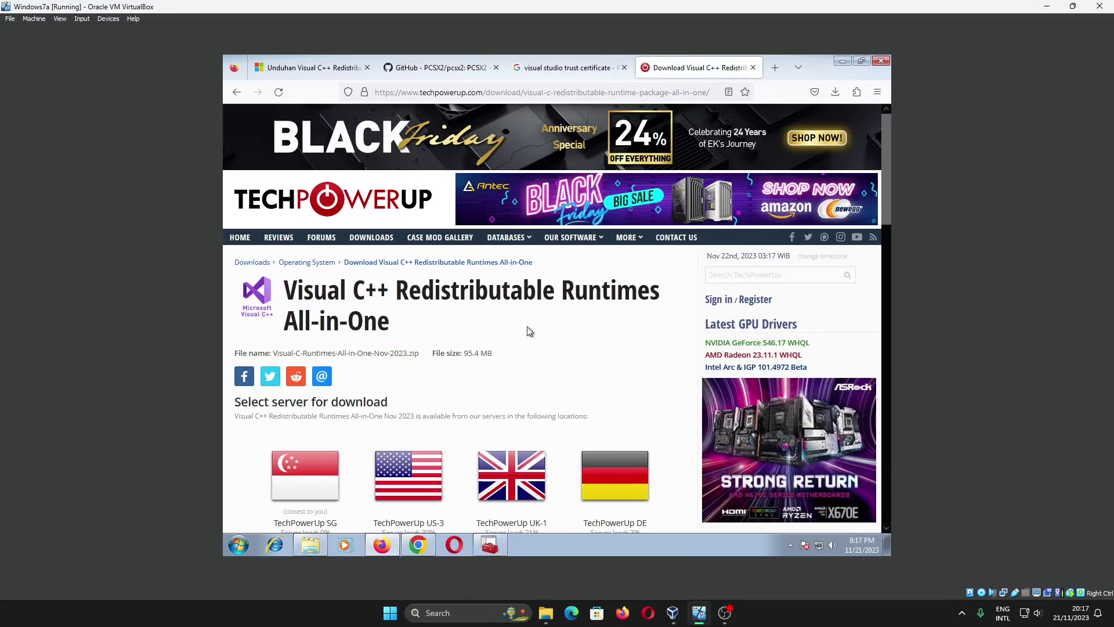
{"action": "scroll", "coordinate": [557, 331], "scroll_direction": "down", "scroll_amount": 2}
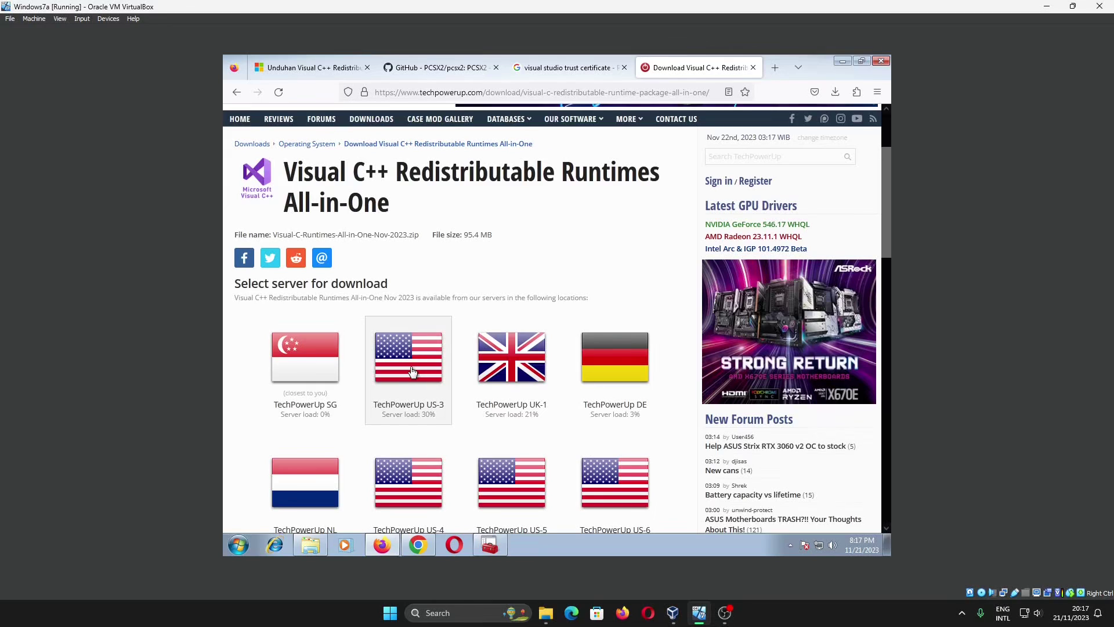
{"action": "left_click", "coordinate": [303, 370]}
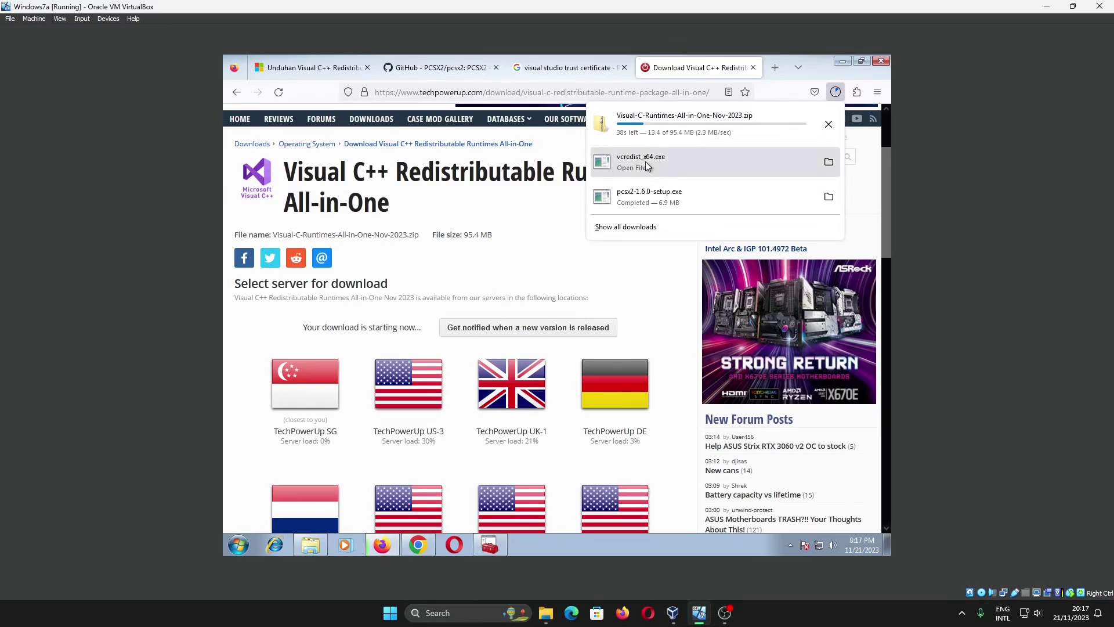
Extract the downloaded Visual-C-Runtimes-All-in-One-Nov-2023 archive into its own folder in Downloads
{"action": "left_click", "coordinate": [843, 61]}
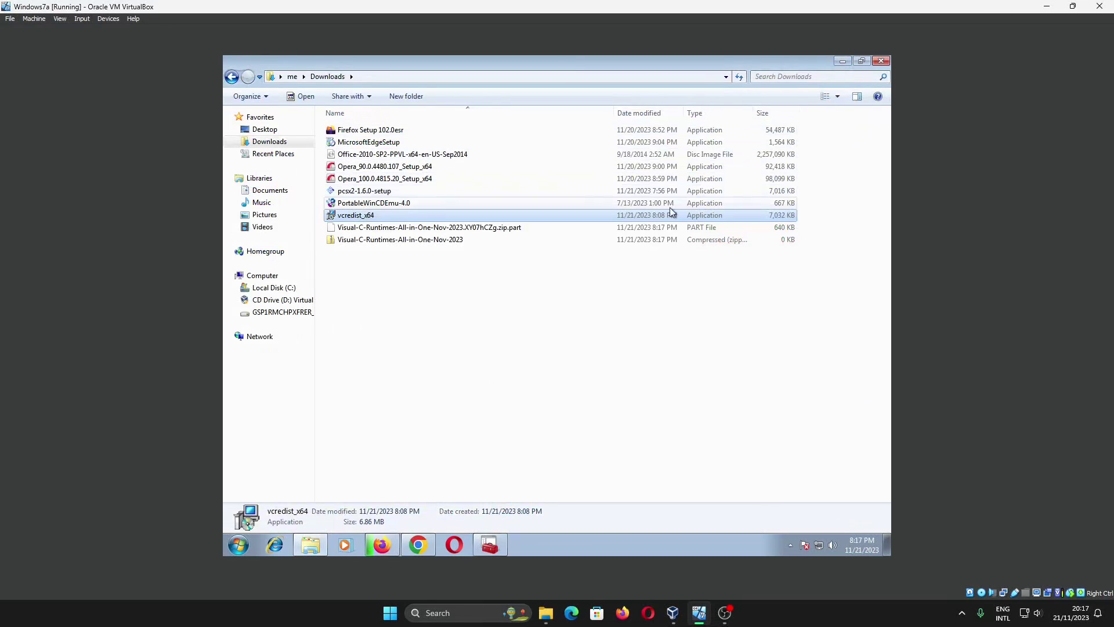
{"action": "mouse_move", "coordinate": [387, 548]}
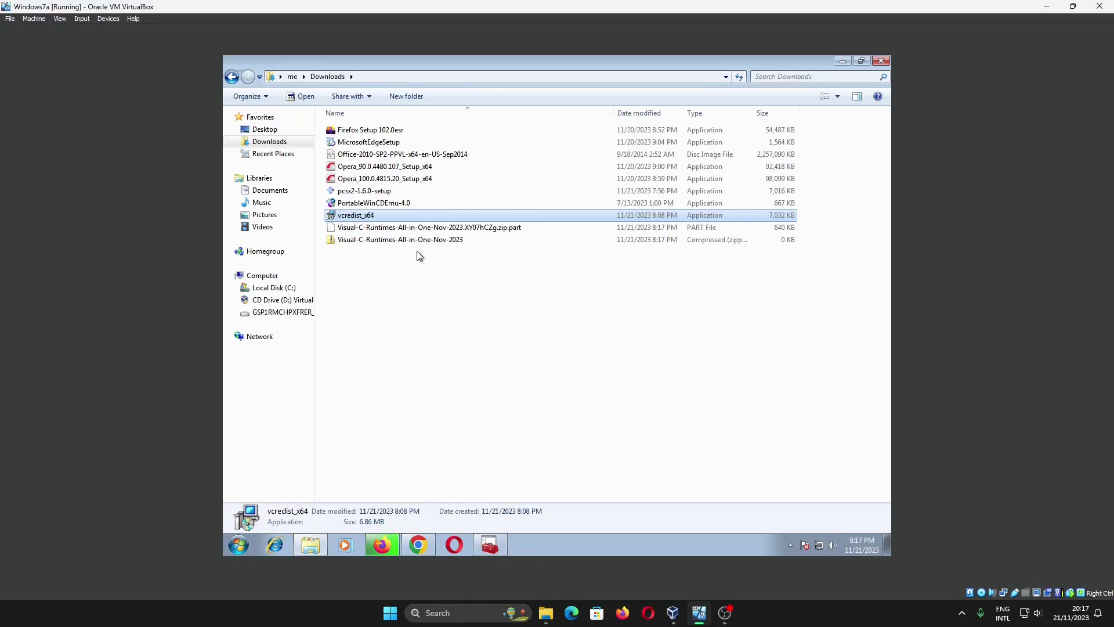
{"action": "right_click", "coordinate": [422, 227]}
{"action": "left_click", "coordinate": [457, 262]}
{"action": "left_click", "coordinate": [656, 408]}
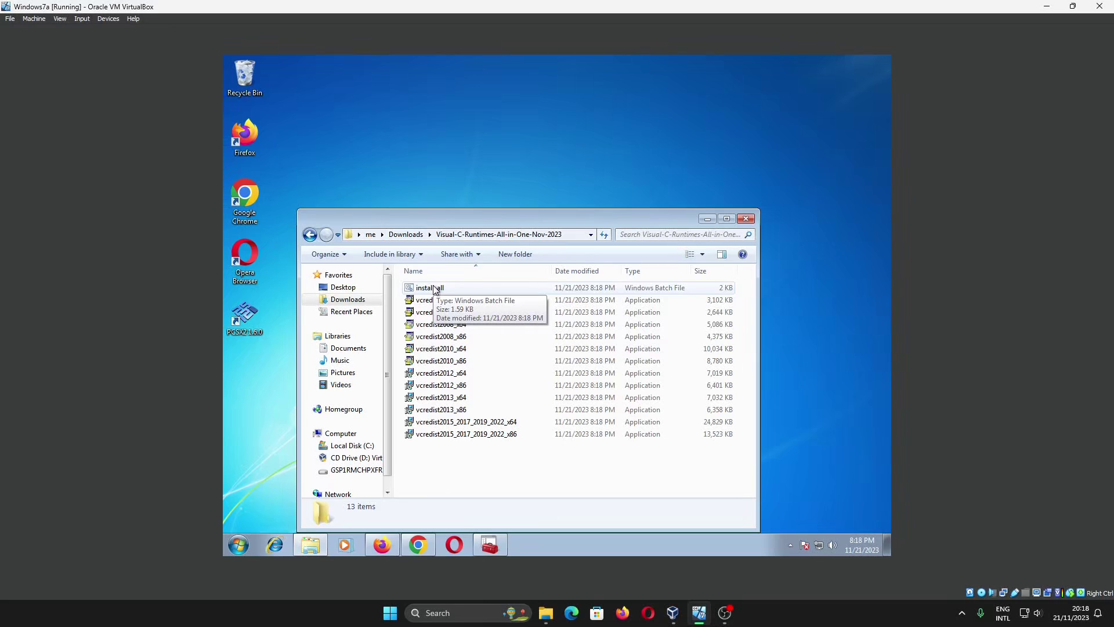
Run the install_all batch file as administrator, allow the changes, and monitor the installation of the Visual C++ runtimes
{"action": "right_click", "coordinate": [440, 290]}
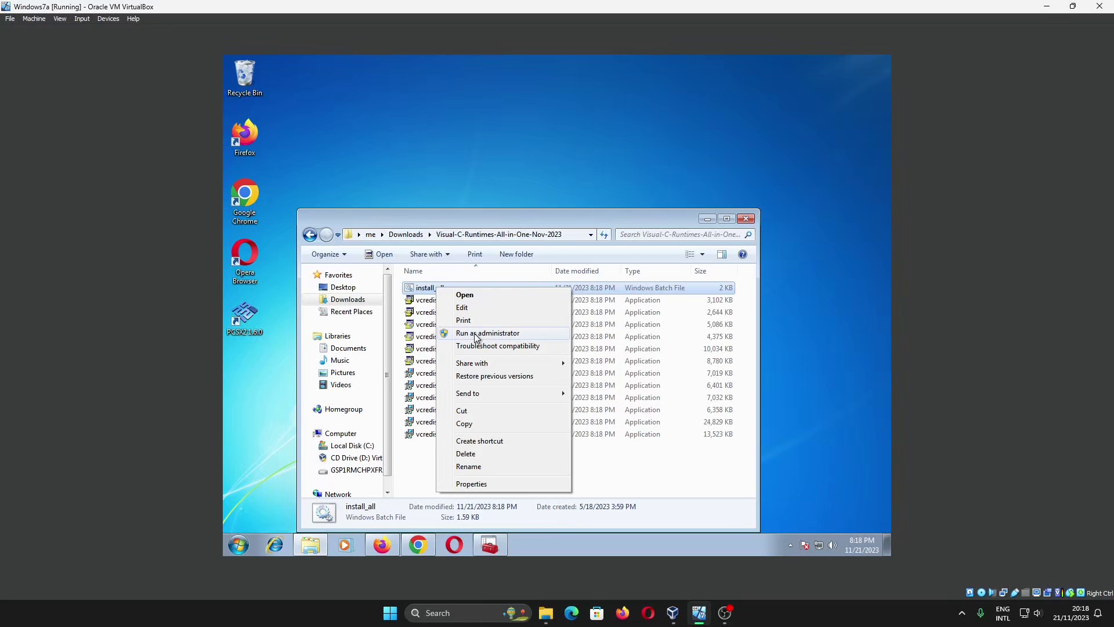
{"action": "left_click", "coordinate": [475, 334]}
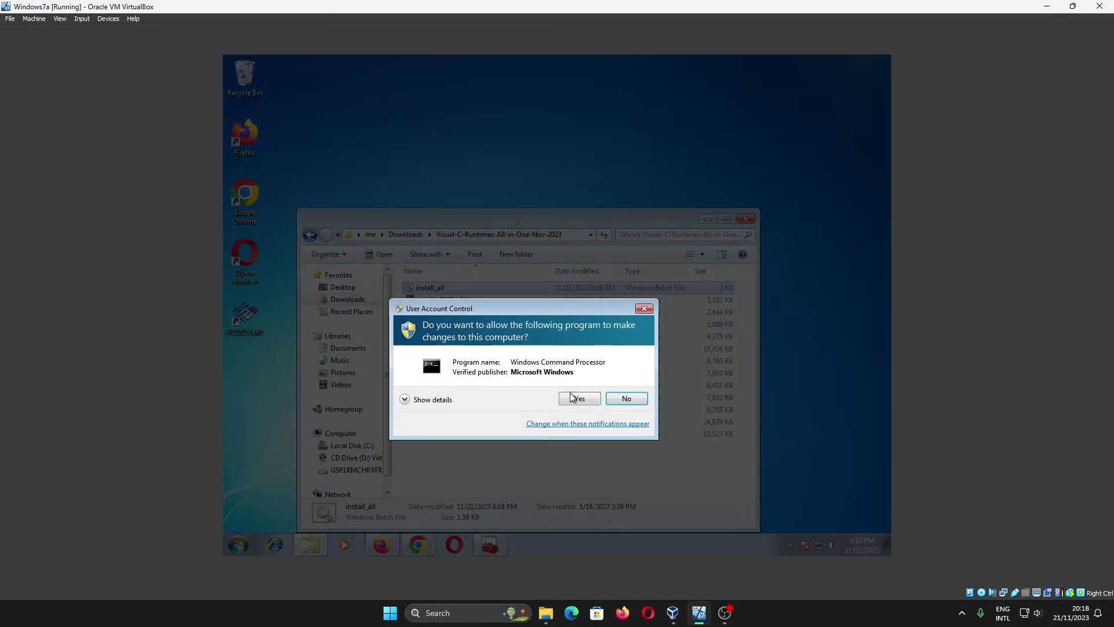
{"action": "left_click", "coordinate": [580, 398]}
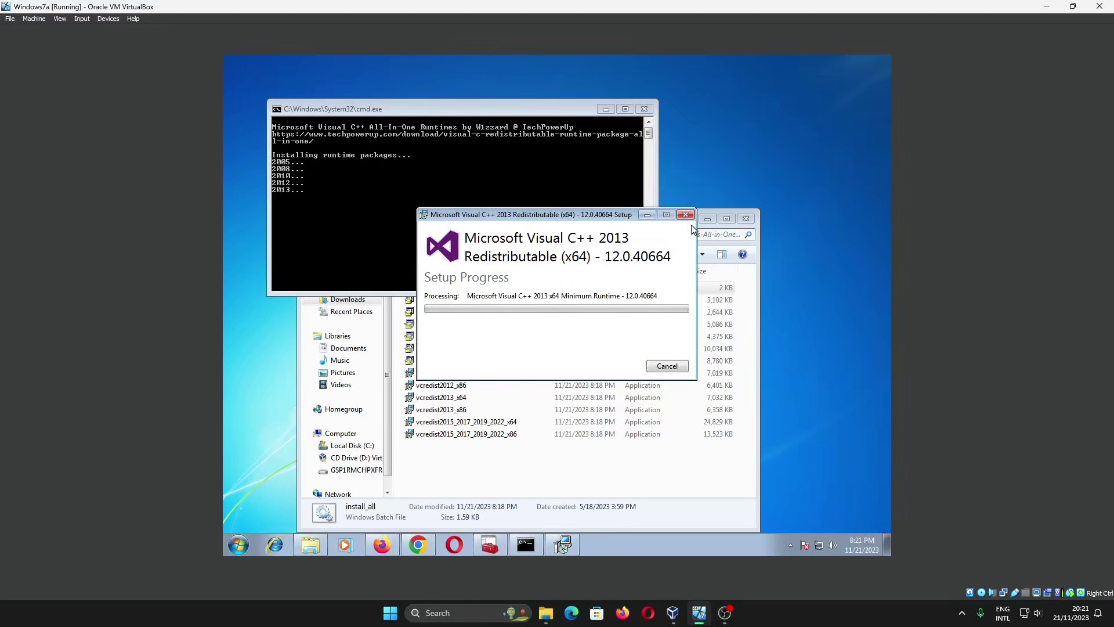
{"action": "left_click", "coordinate": [699, 231]}
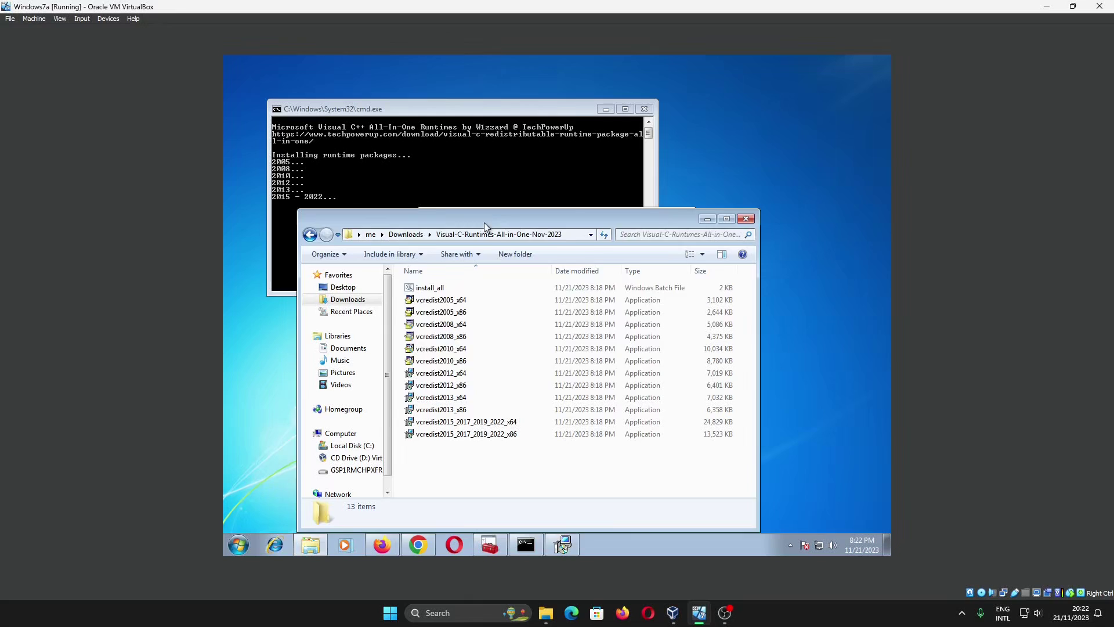
{"action": "left_click", "coordinate": [563, 544]}
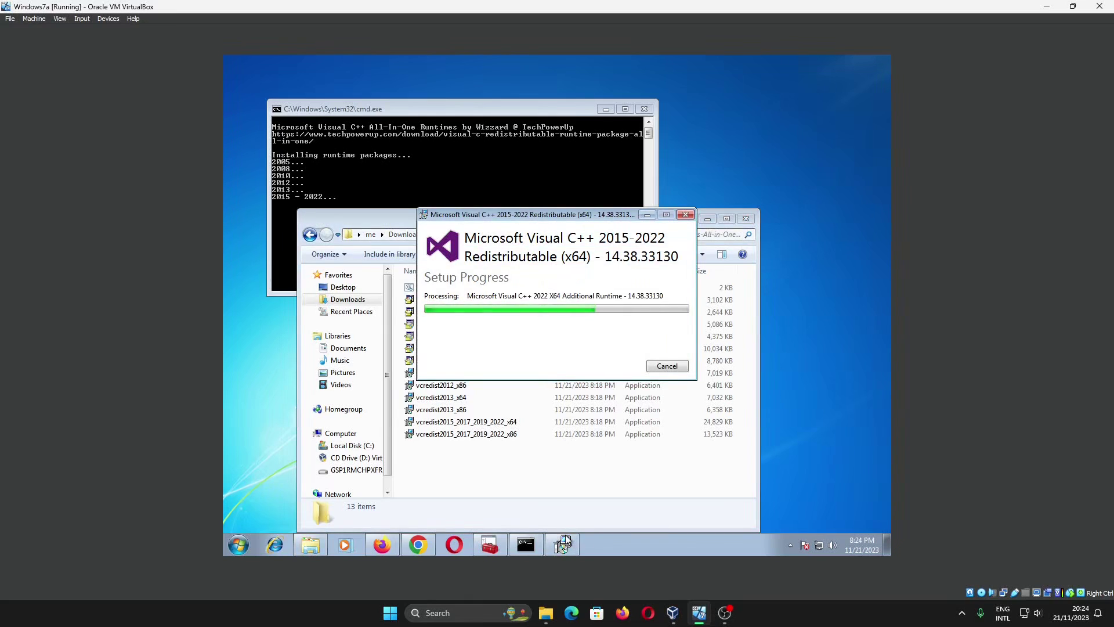
Try to install vcredist2013_x64 individually from the extracted folder, allowing the changes, and close its setup dialog
{"action": "double_click", "coordinate": [456, 400]}
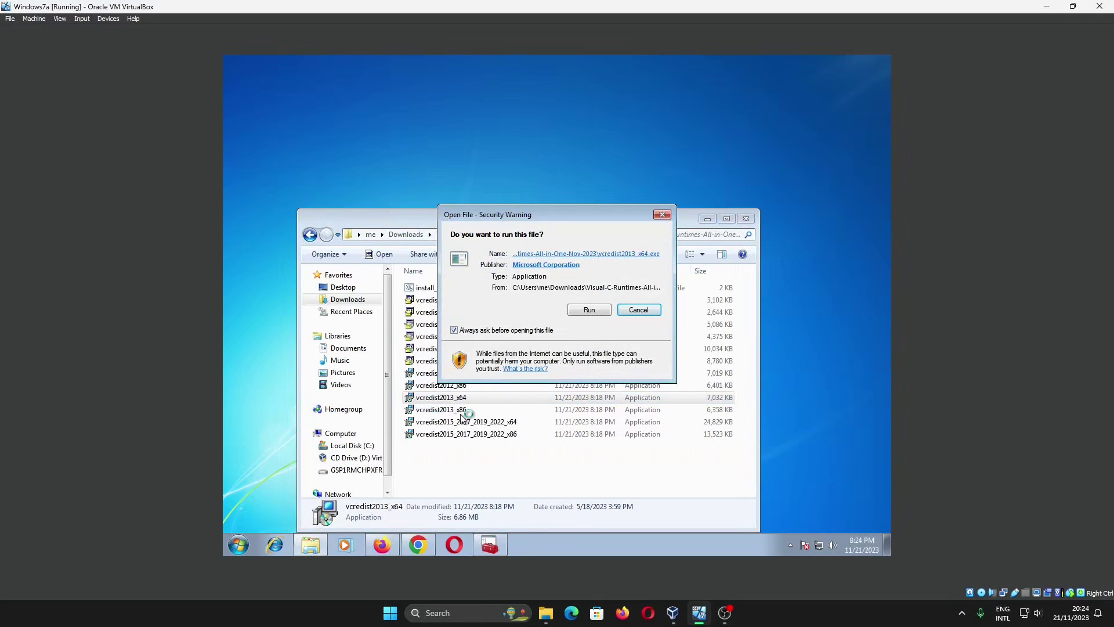
{"action": "left_click", "coordinate": [607, 311]}
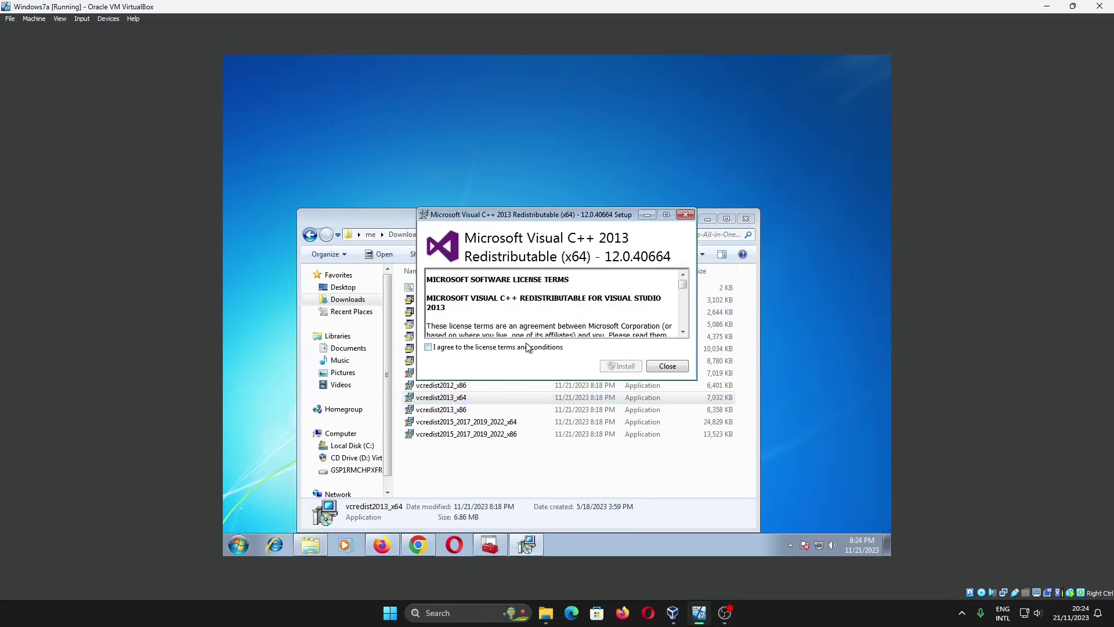
{"action": "left_click", "coordinate": [621, 366]}
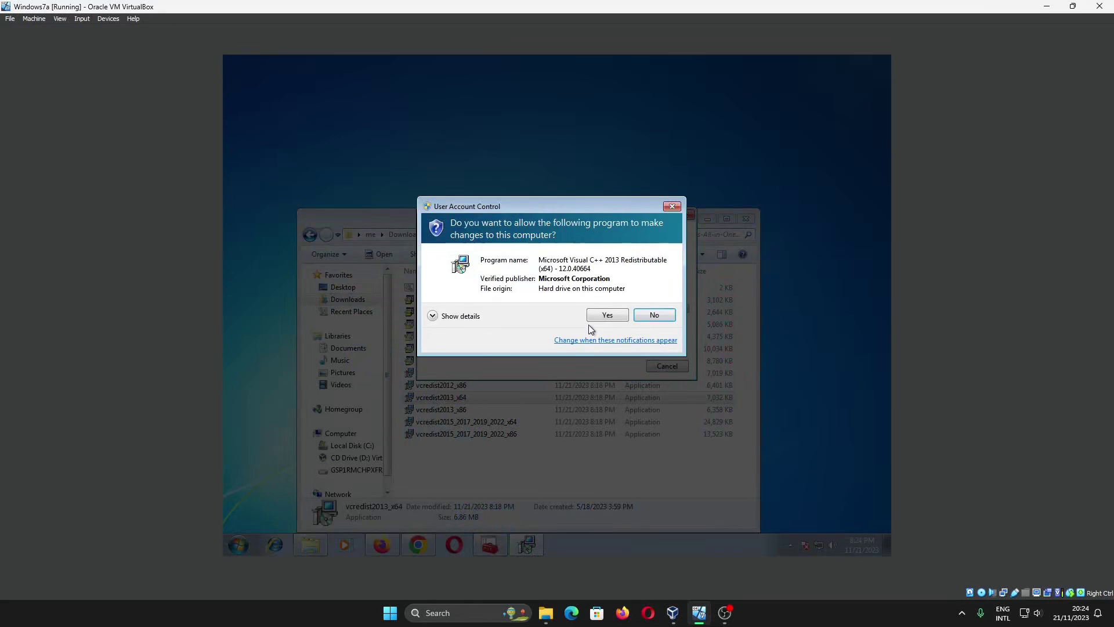
{"action": "left_click", "coordinate": [603, 314]}
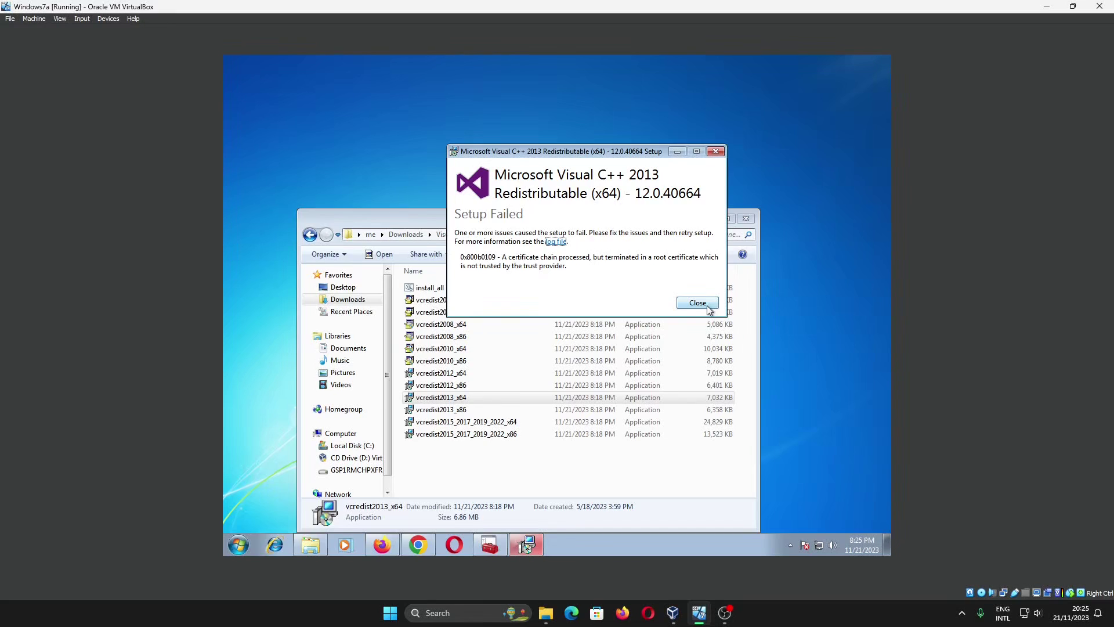
{"action": "left_click", "coordinate": [698, 303]}
Open the list of installed programs in Programs and Features and fit its columns to show the full Visual C++ names
{"action": "key", "text": "super"}
{"action": "type", "text": "add or r"}
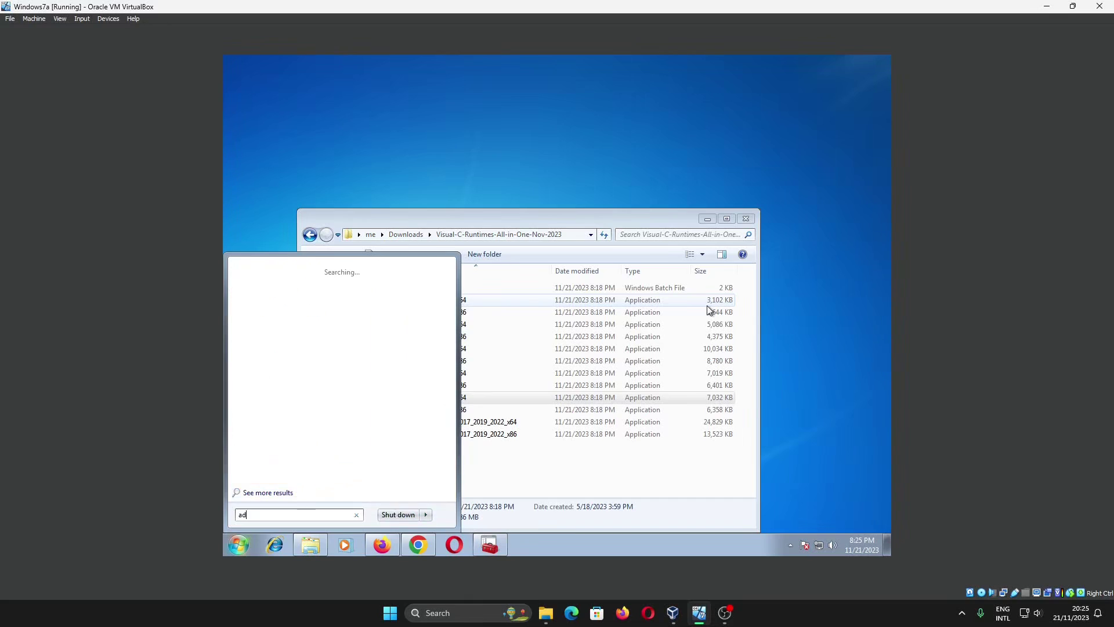
{"action": "key", "text": "Return"}
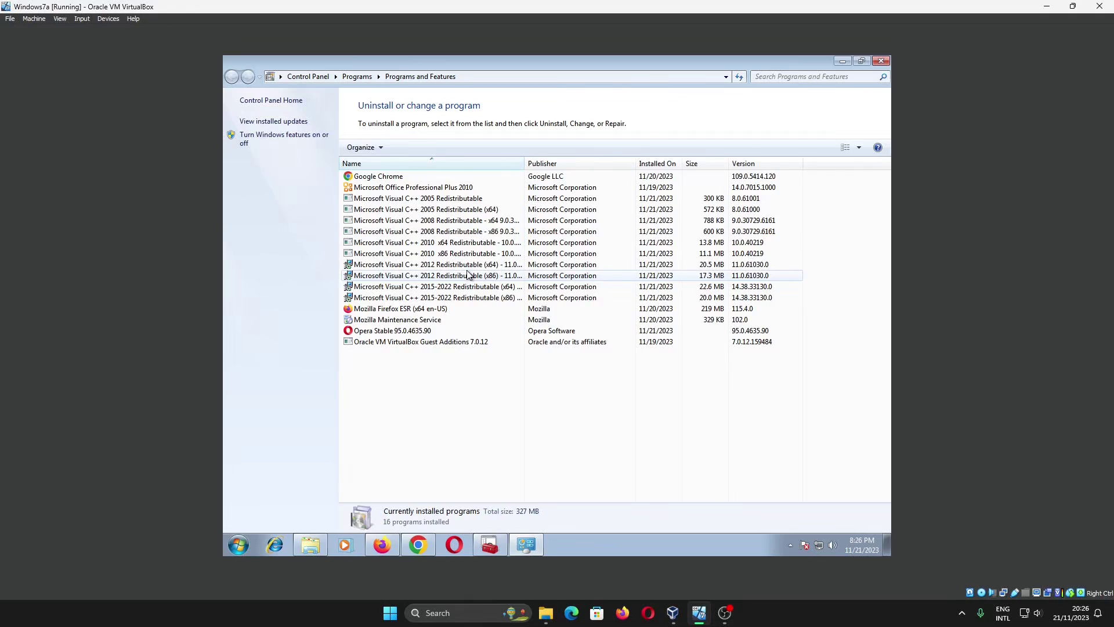
{"action": "key", "text": "ctrl+KP_Add"}
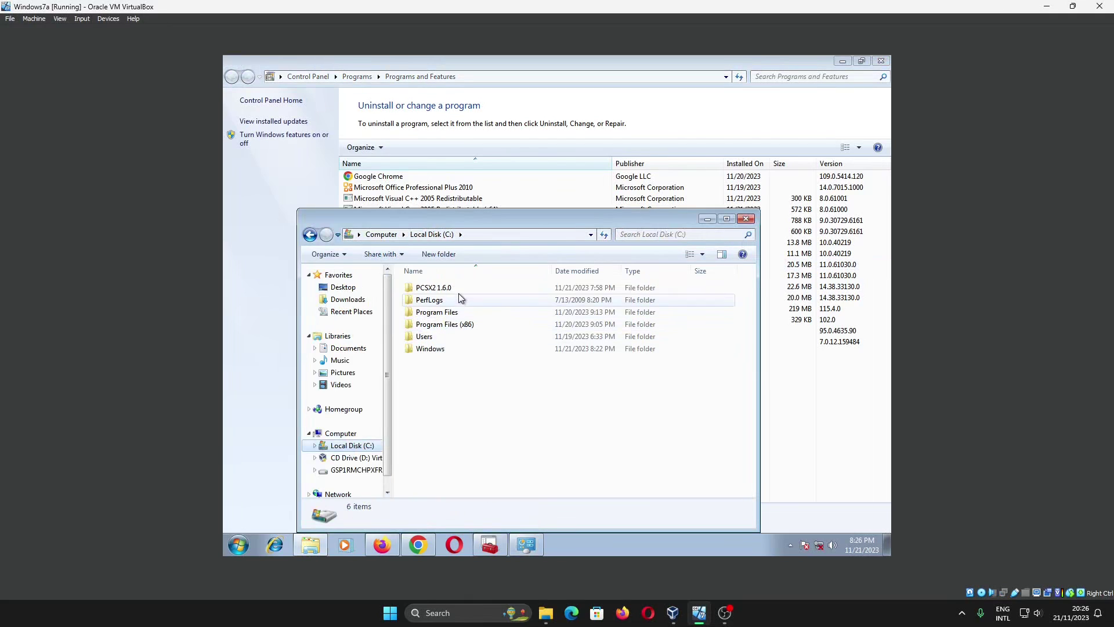
Start pcsx2 from its folder on Local Disk (C:), review the installed Visual C++ packages, and advance First Time Configuration to plugin selection
{"action": "double_click", "coordinate": [446, 361]}
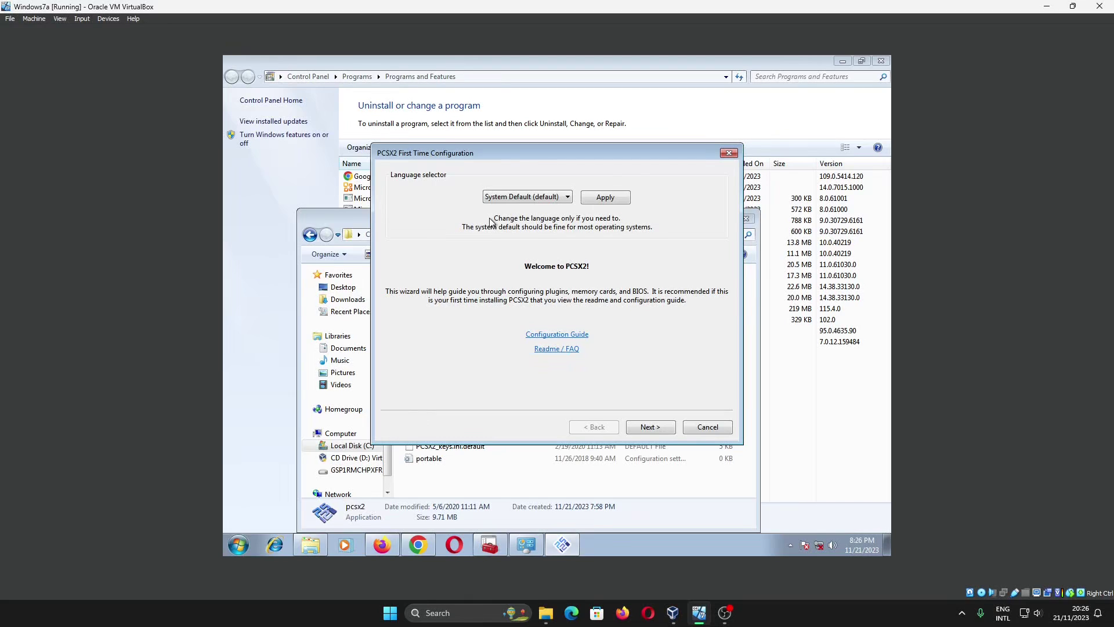
{"action": "key", "text": "alt+Tab"}
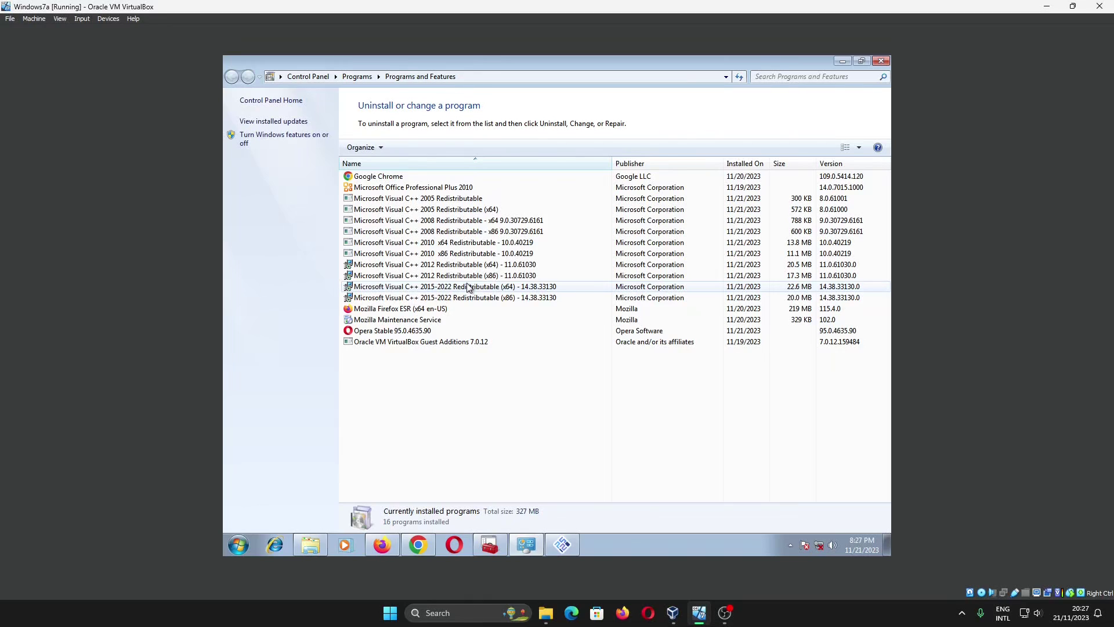
{"action": "left_click", "coordinate": [463, 243]}
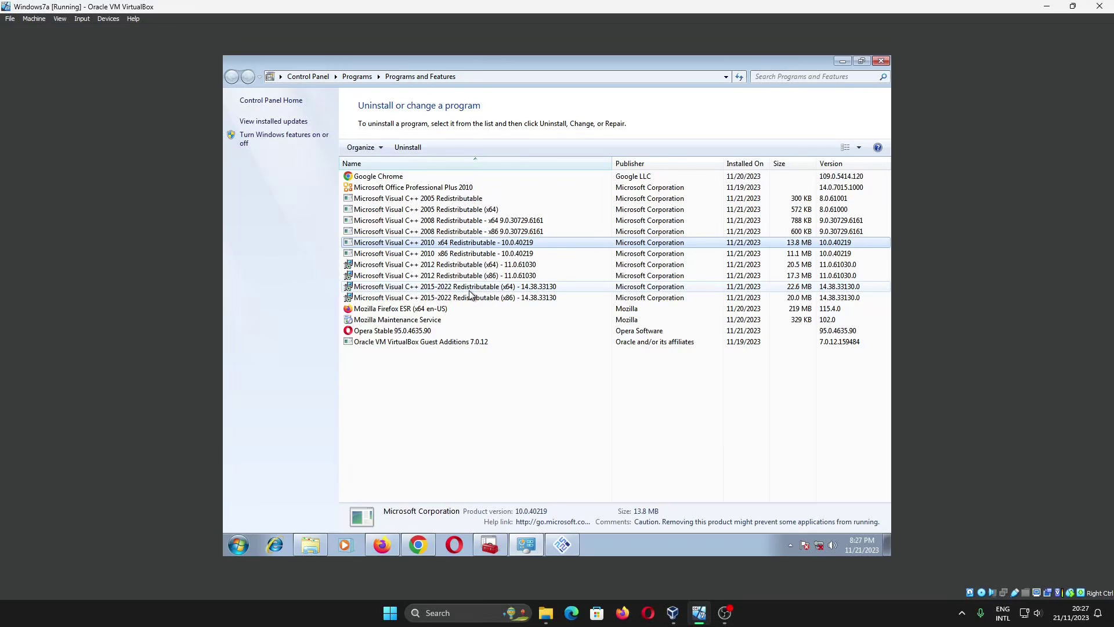
{"action": "left_click", "coordinate": [464, 266]}
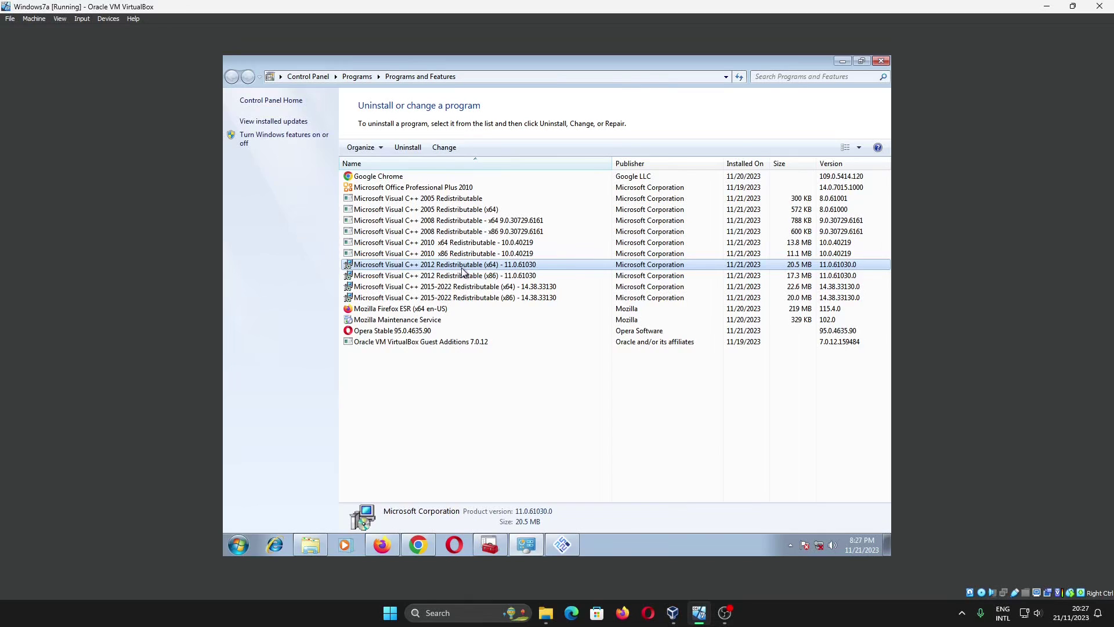
{"action": "left_click", "coordinate": [654, 433]}
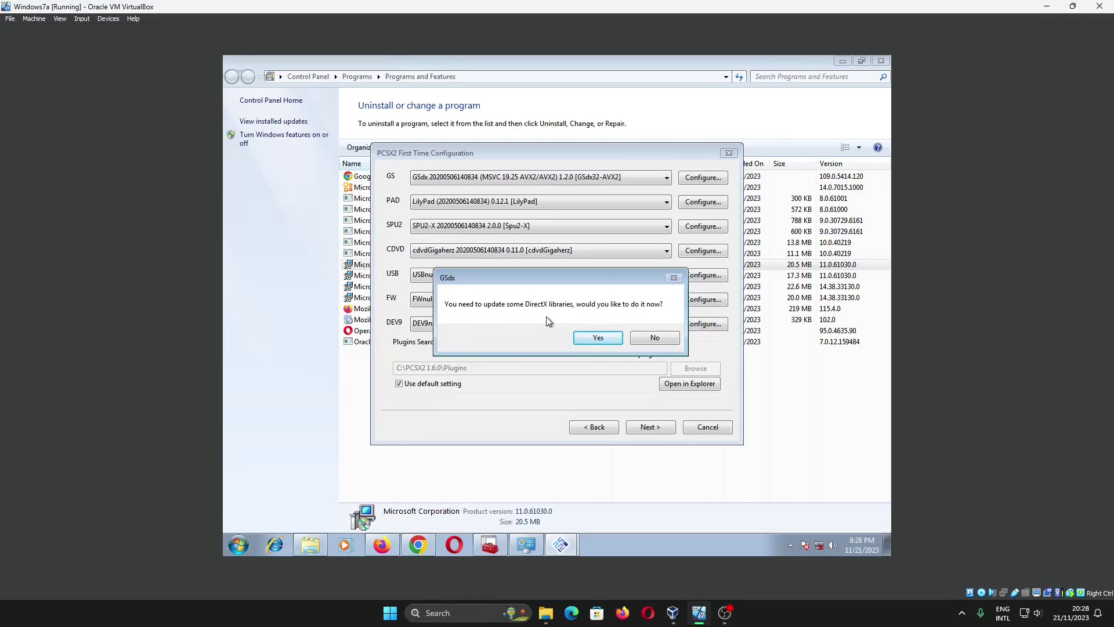
Decline the DirectX library update, dismiss the GS plugin error, retry applying the plugins, and accept the DirectX update
{"action": "left_click", "coordinate": [666, 343]}
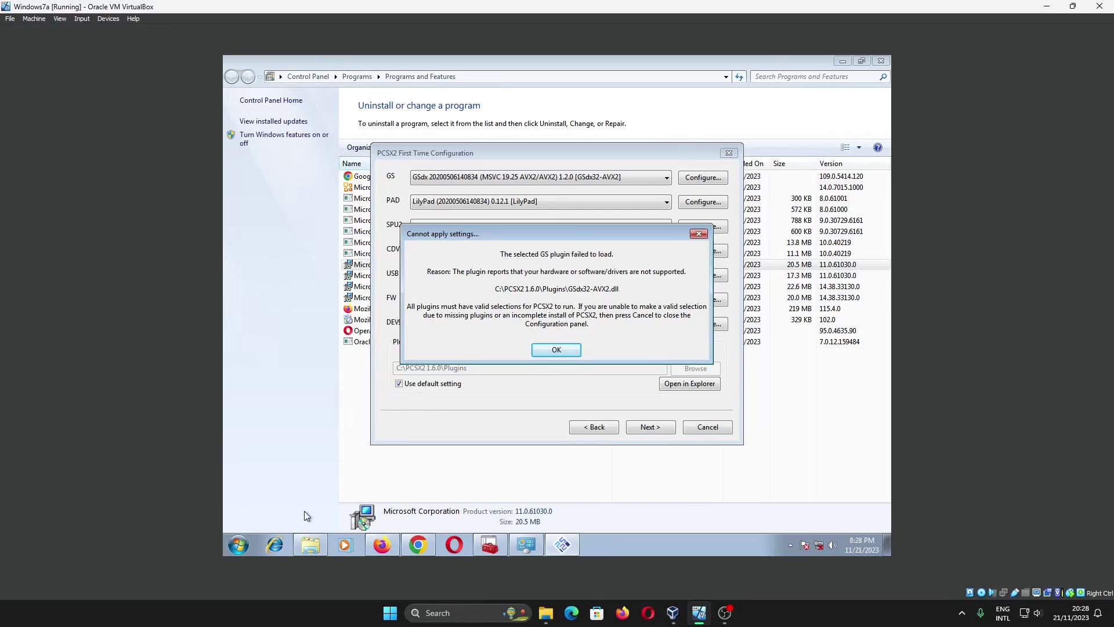
{"action": "left_click", "coordinate": [557, 351]}
{"action": "left_click", "coordinate": [636, 430]}
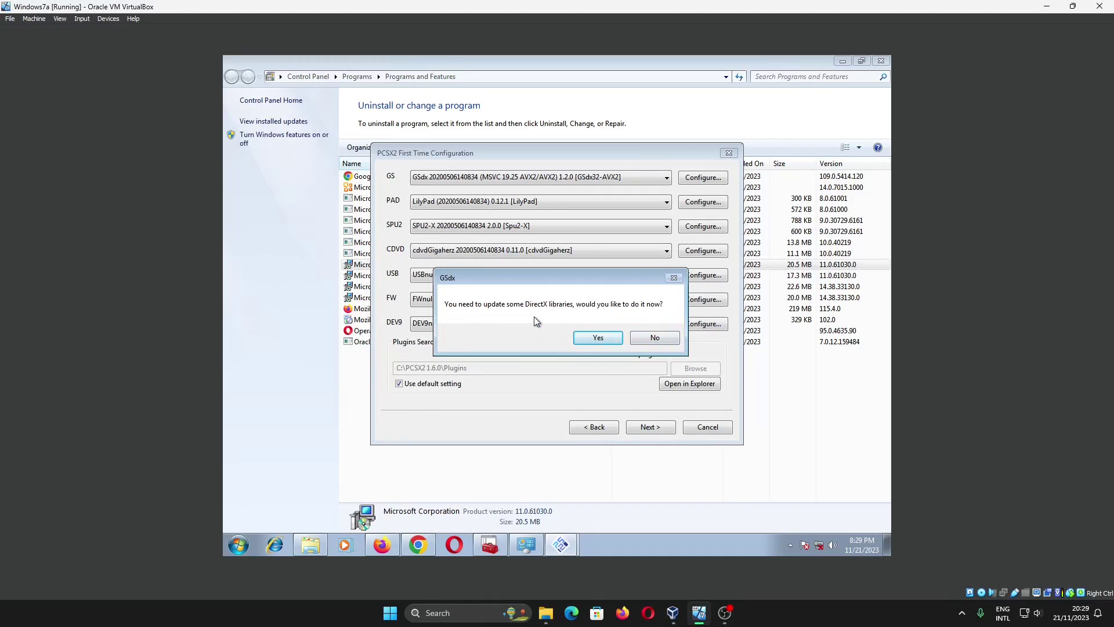
{"action": "left_click", "coordinate": [595, 338]}
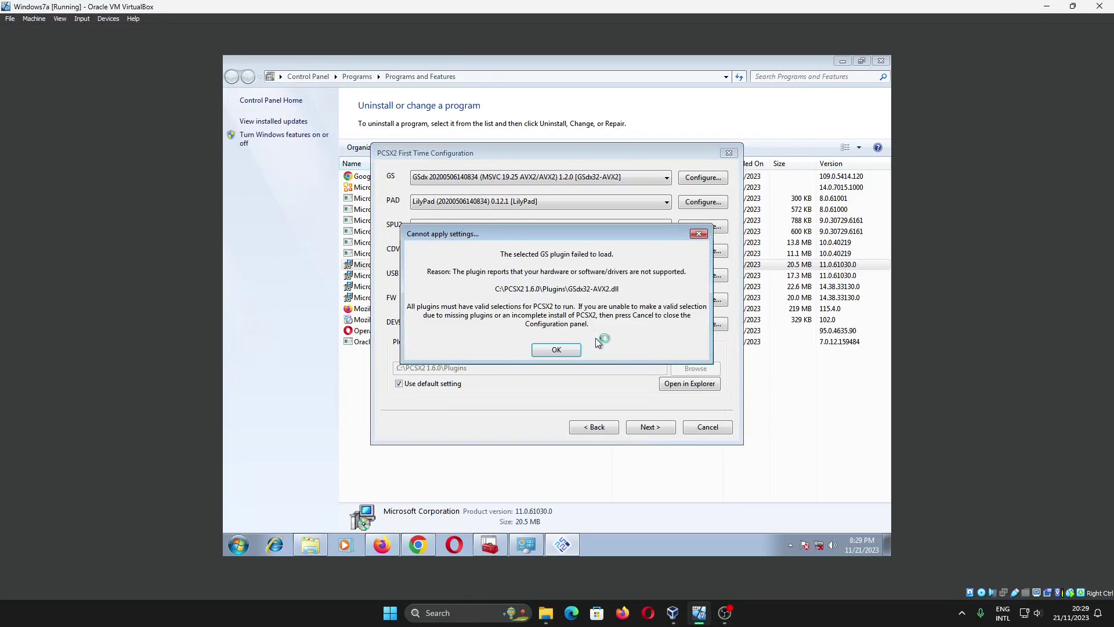
Connect the virtual machine to the network, maximize the Opera window, and reload the Microsoft DirectX download page
{"action": "left_click", "coordinate": [108, 18]}
{"action": "left_click", "coordinate": [688, 131]}
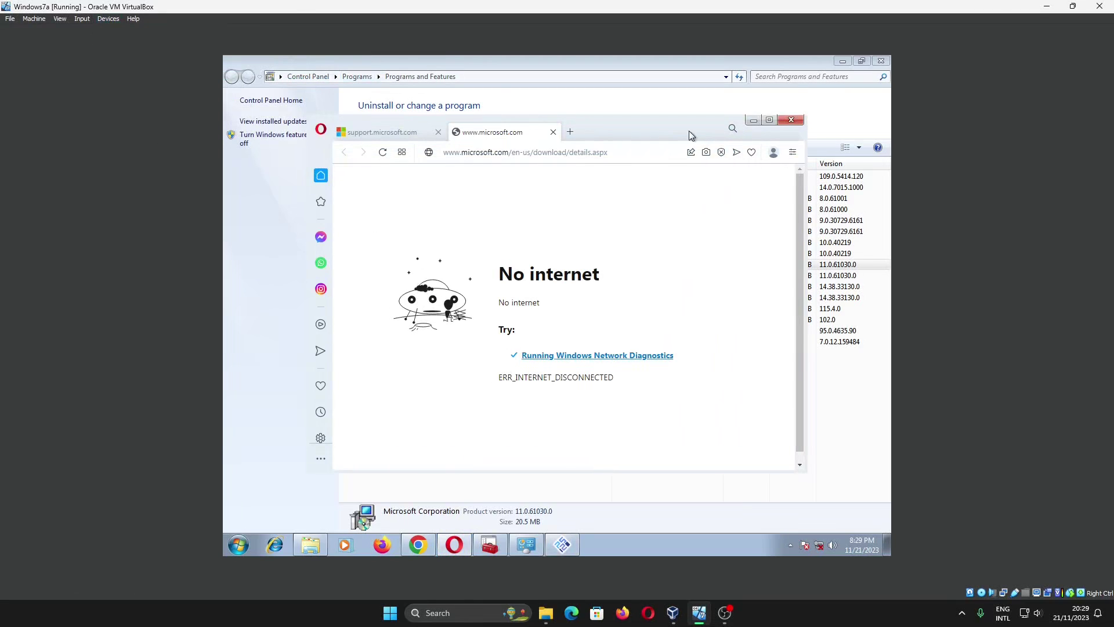
{"action": "left_click", "coordinate": [770, 121]}
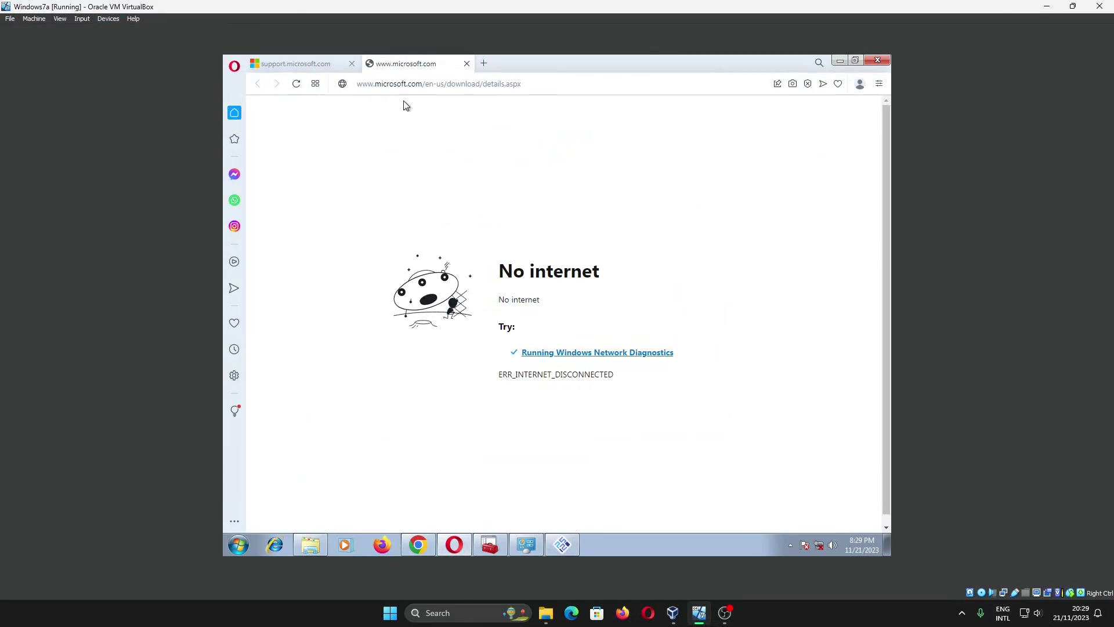
{"action": "left_click", "coordinate": [297, 84]}
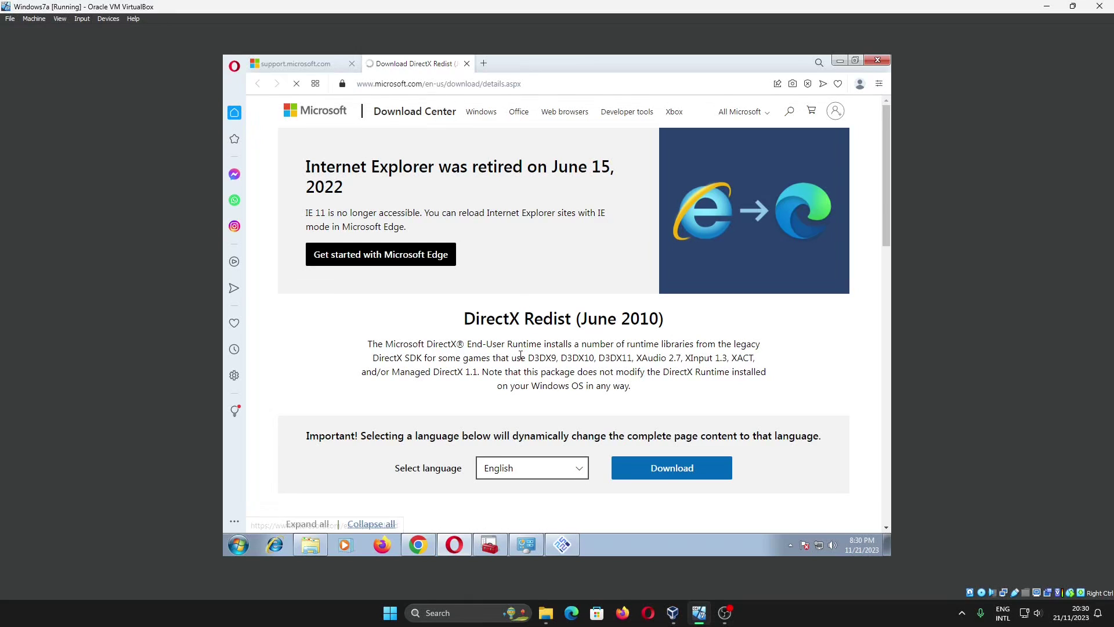
Download the English DirectX Redist (June 2010) package and save directx_Jun2010_redist to the Downloads folder
{"action": "scroll", "coordinate": [521, 355], "scroll_direction": "down", "scroll_amount": 1}
{"action": "scroll", "coordinate": [521, 356], "scroll_direction": "down", "scroll_amount": 3}
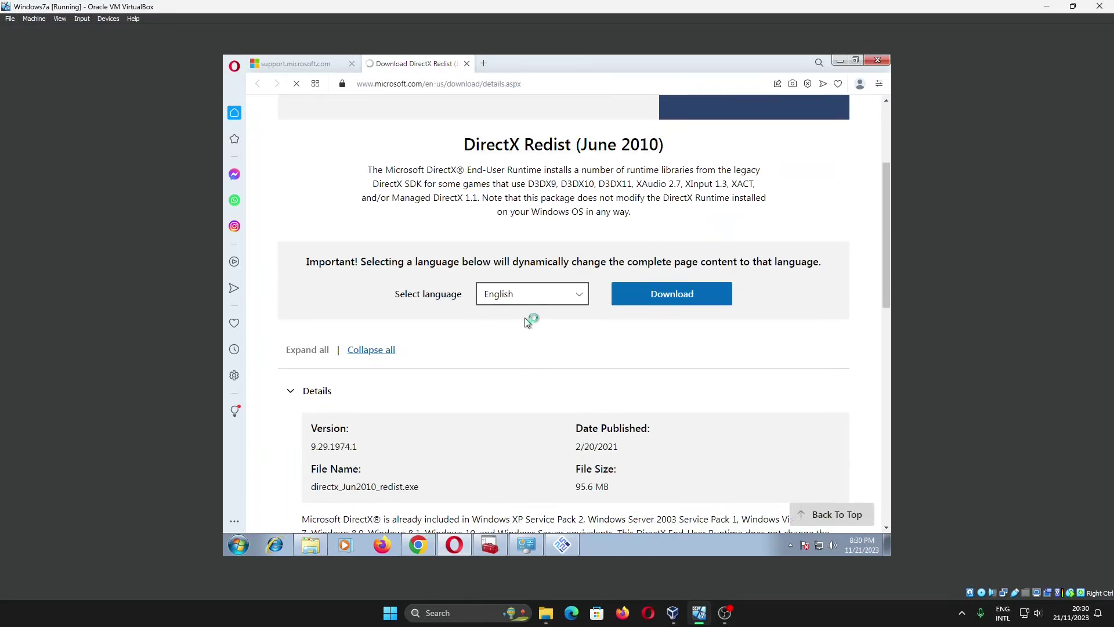
{"action": "left_click", "coordinate": [536, 302]}
{"action": "left_click", "coordinate": [540, 301]}
{"action": "scroll", "coordinate": [646, 298], "scroll_direction": "down", "scroll_amount": 2}
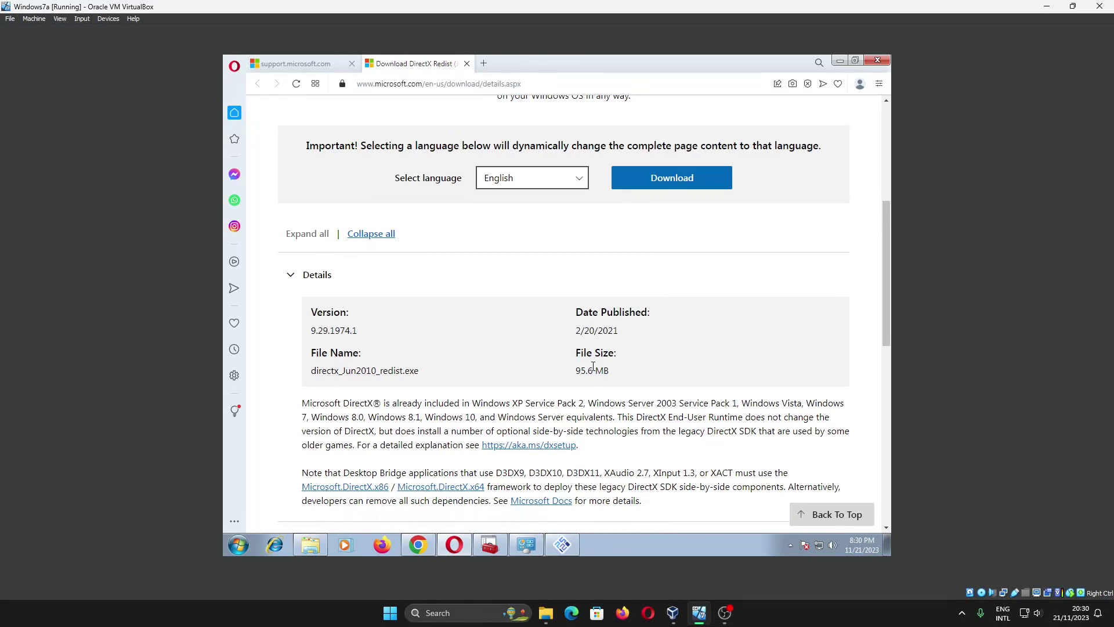
{"action": "scroll", "coordinate": [592, 367], "scroll_direction": "up", "scroll_amount": 2}
{"action": "left_click", "coordinate": [664, 294]}
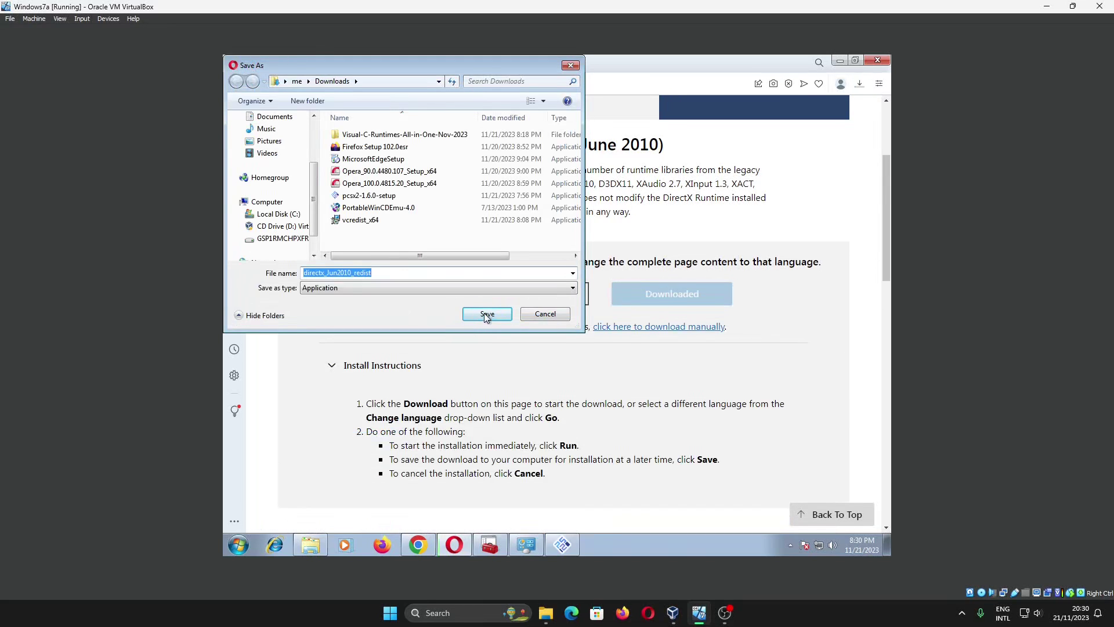
{"action": "left_click", "coordinate": [488, 314]}
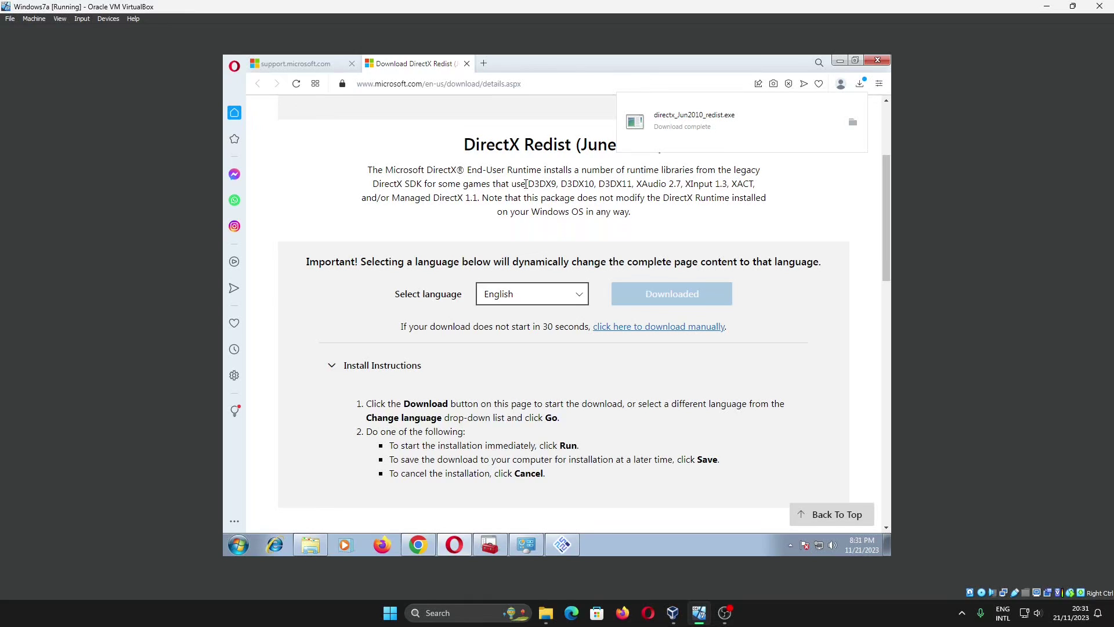
Review the runtime libraries listed in the DirectX Redist (June 2010) description
{"action": "scroll", "coordinate": [526, 183], "scroll_direction": "up", "scroll_amount": 1}
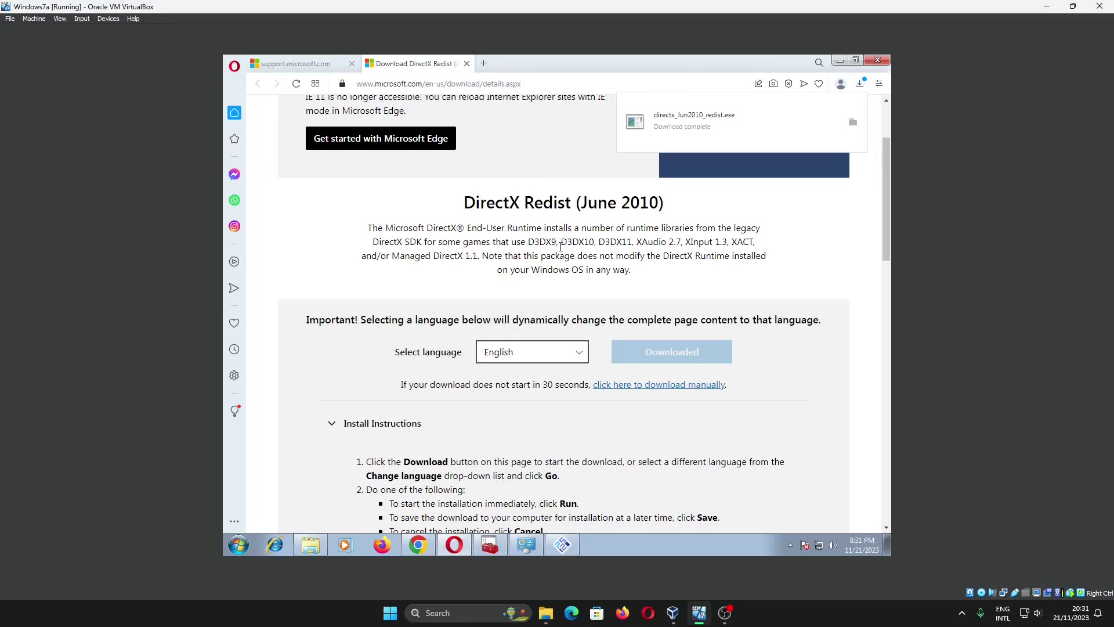
{"action": "left_click_drag", "start_coordinate": [529, 242], "coordinate": [546, 242]}
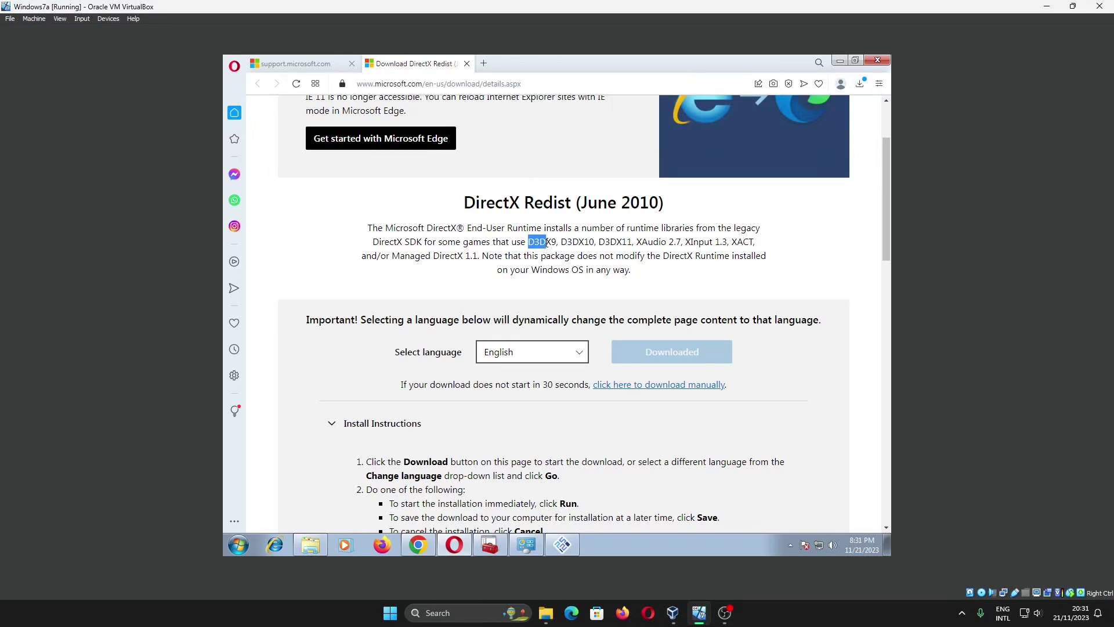
{"action": "left_click", "coordinate": [581, 242]}
{"action": "triple_click", "coordinate": [697, 244]}
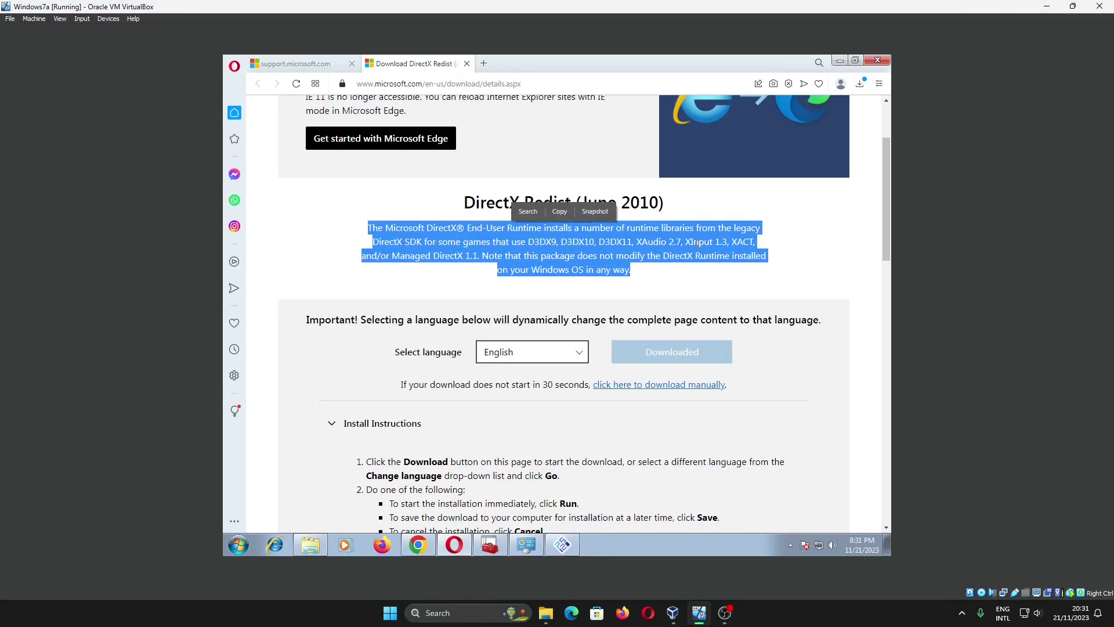
{"action": "double_click", "coordinate": [696, 243]}
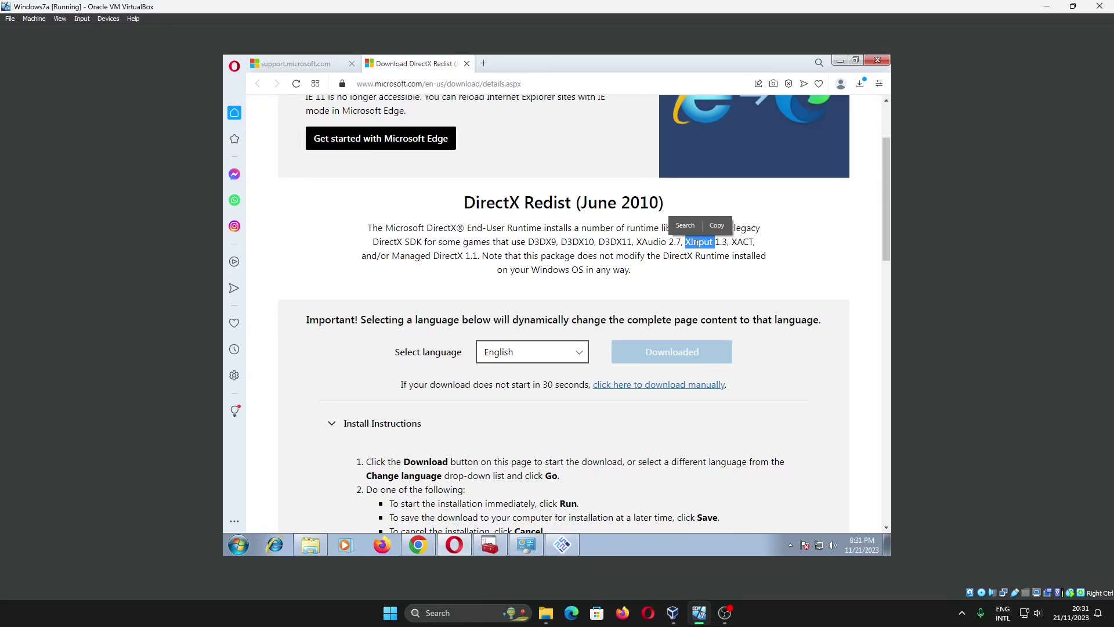
Run directx_Jun2010_redist from the Downloads folder and accept its prompts to reach the extraction location dialog
{"action": "left_click", "coordinate": [311, 544]}
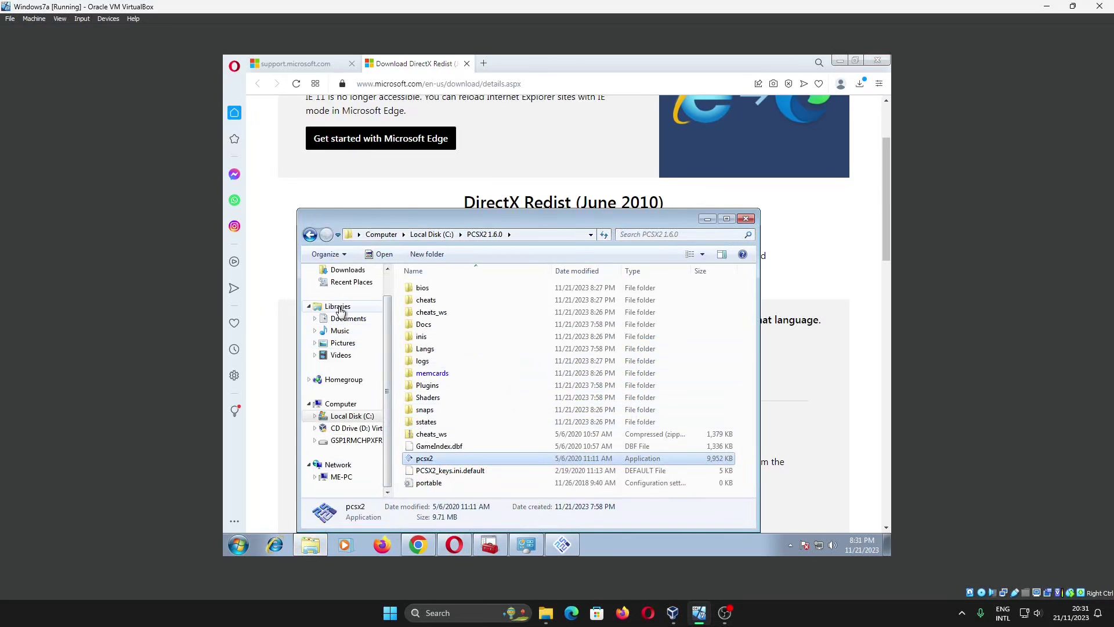
{"action": "left_click", "coordinate": [347, 270]}
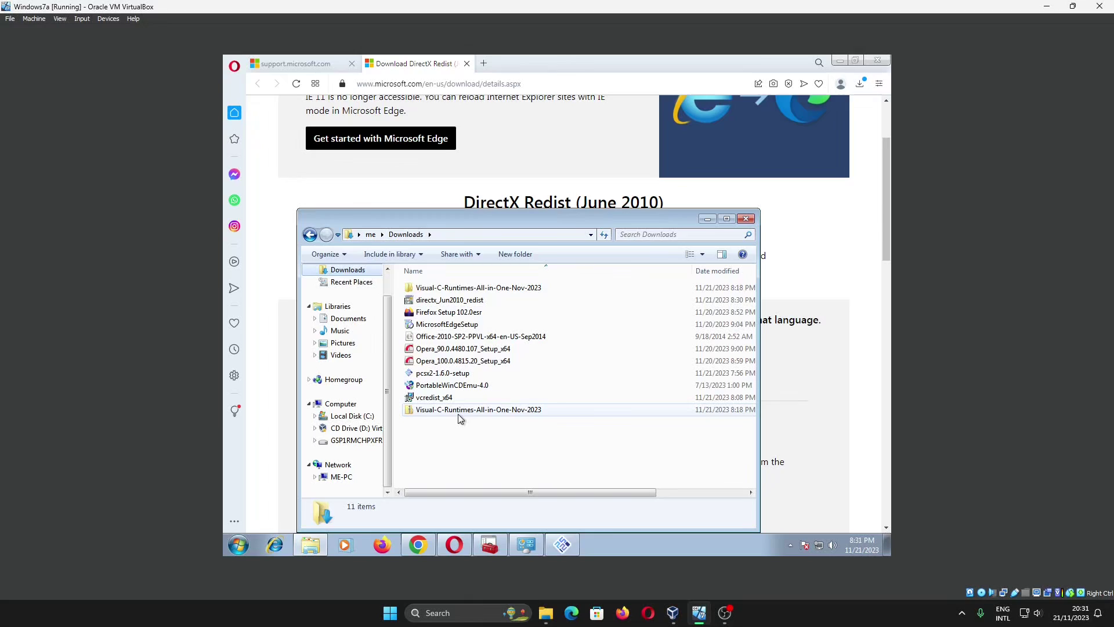
{"action": "right_click", "coordinate": [452, 301]}
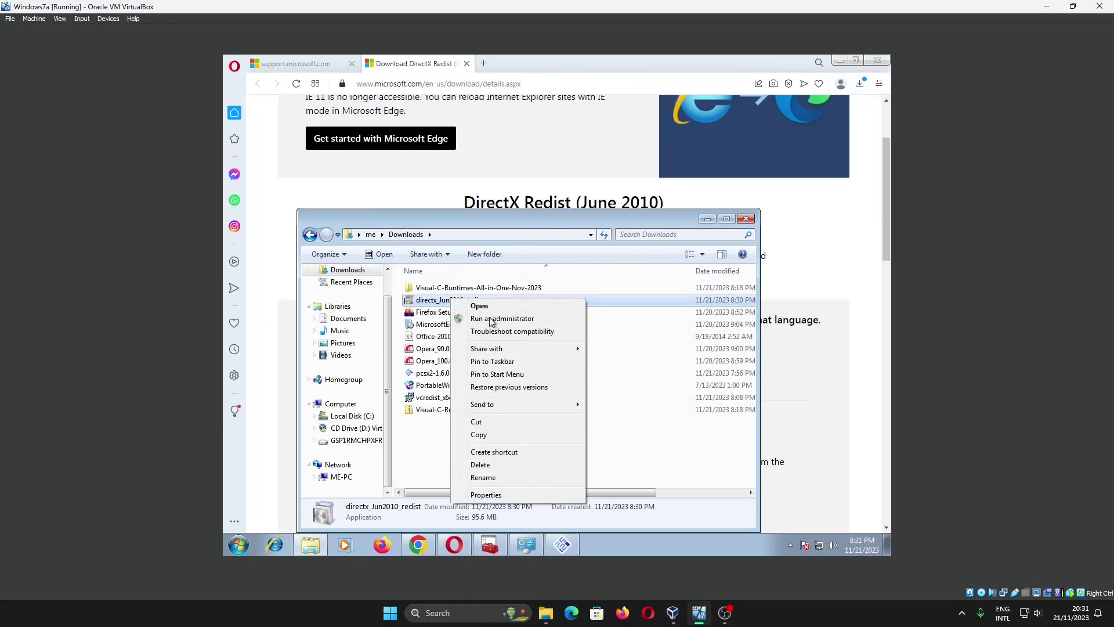
{"action": "double_click", "coordinate": [436, 303]}
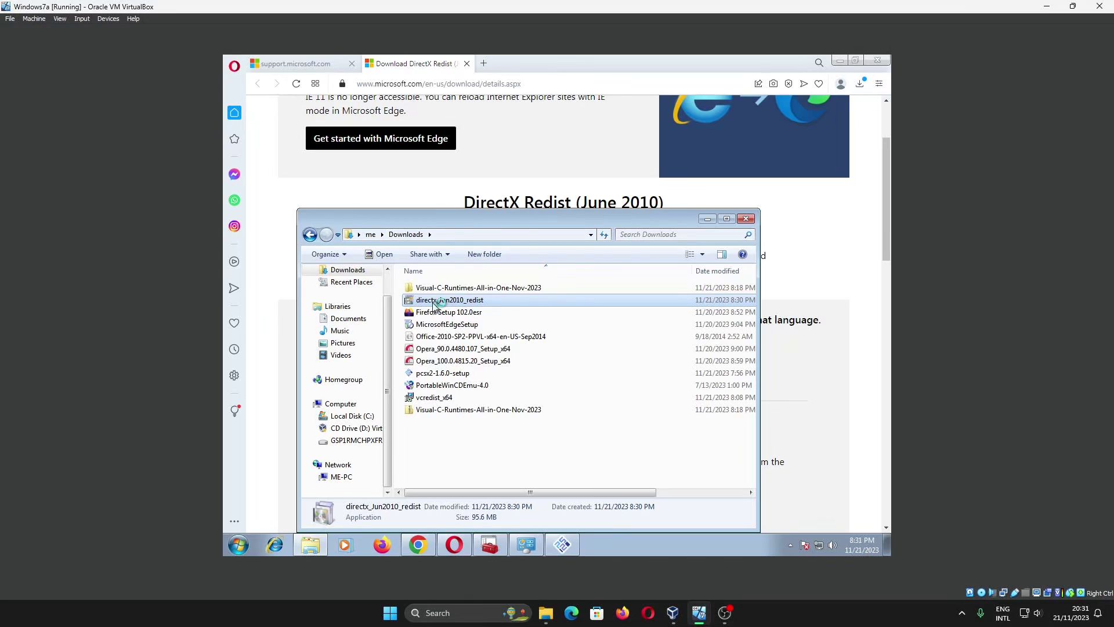
{"action": "left_click", "coordinate": [581, 312]}
{"action": "left_click", "coordinate": [592, 400]}
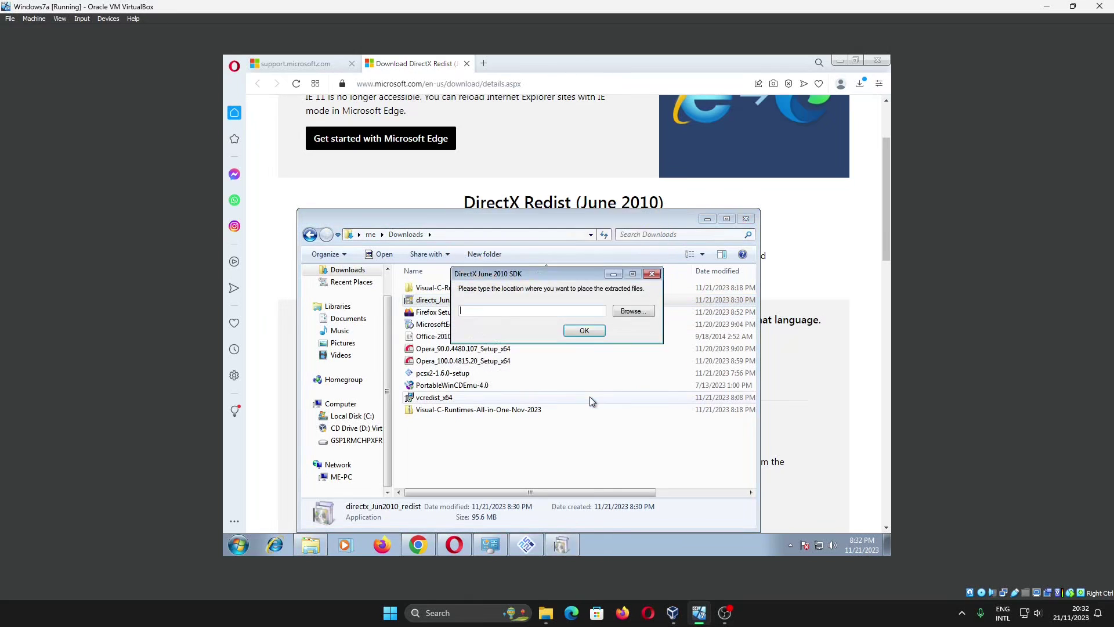
Extract the DirectX June 2010 files into a new subfolder named "a" inside Downloads
{"action": "left_click", "coordinate": [630, 310]}
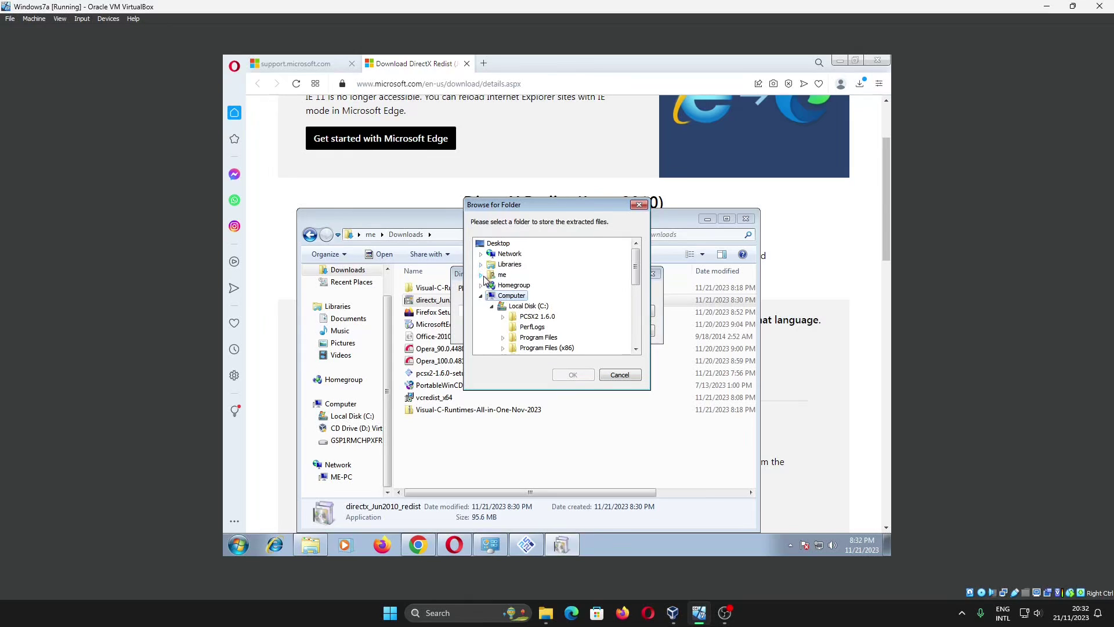
{"action": "left_click", "coordinate": [484, 275]}
{"action": "left_click", "coordinate": [484, 275]}
{"action": "left_click", "coordinate": [482, 275]}
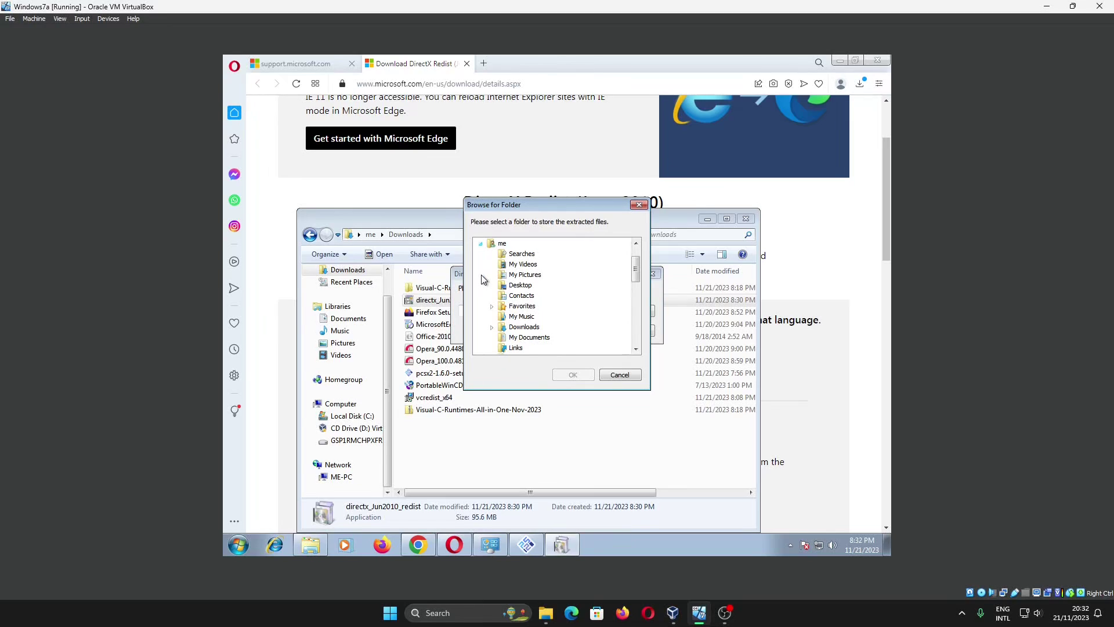
{"action": "left_click", "coordinate": [502, 246]}
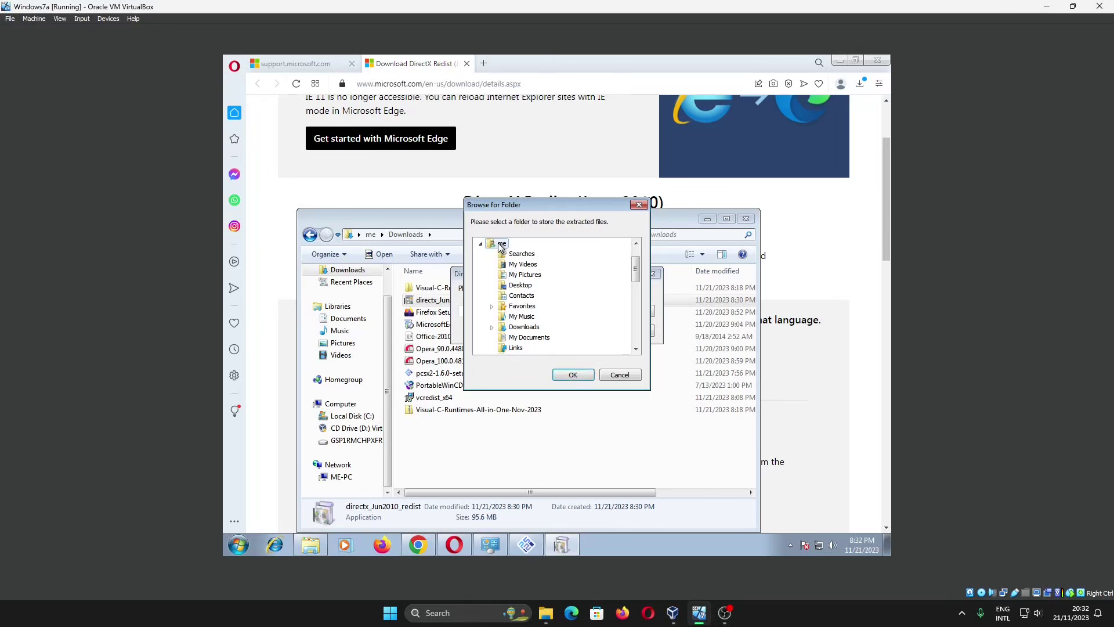
{"action": "left_click", "coordinate": [520, 327]}
{"action": "left_click", "coordinate": [492, 328]}
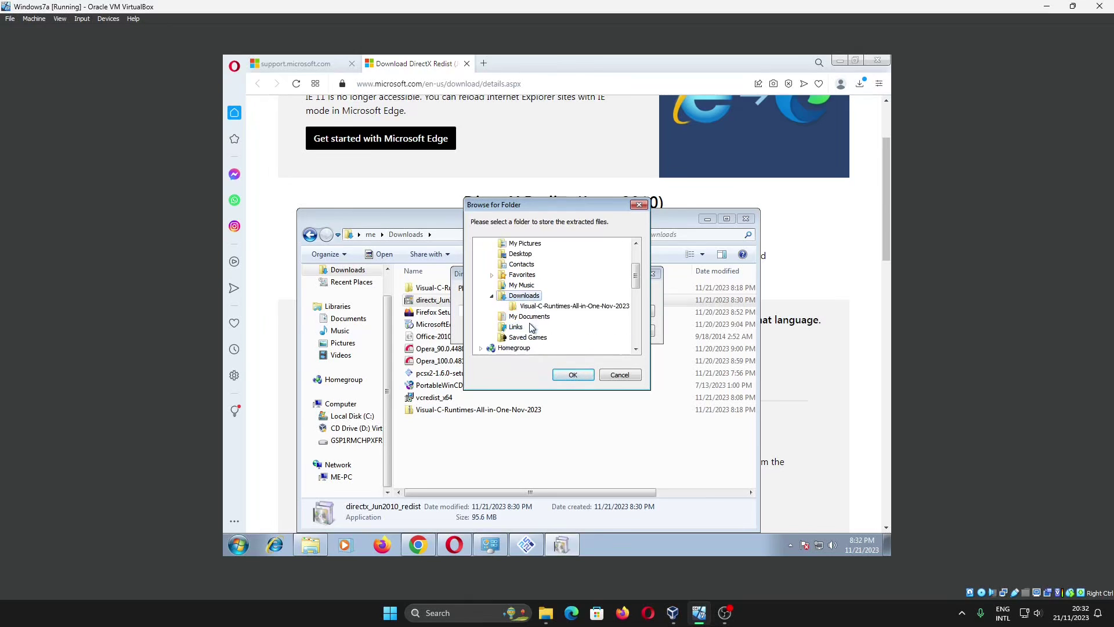
{"action": "left_click", "coordinate": [573, 375]}
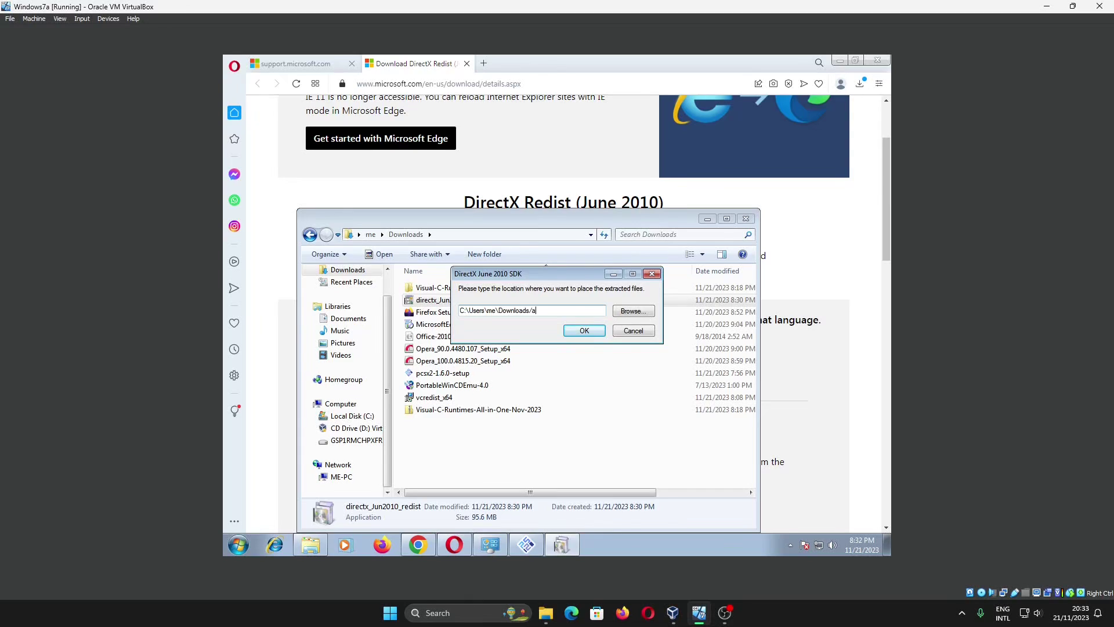
{"action": "key", "text": "Return"}
{"action": "key", "text": "Return"}
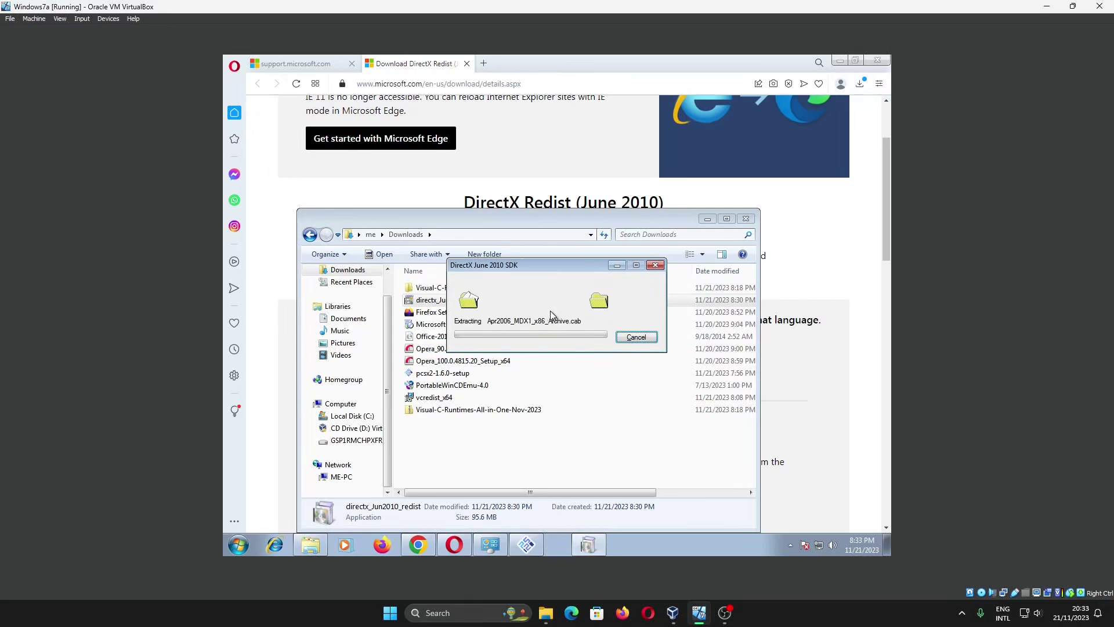
Open the extracted "a" folder in Downloads and run DXSETUP, allowing it to make changes
{"action": "left_click", "coordinate": [307, 550]}
{"action": "left_click", "coordinate": [308, 550]}
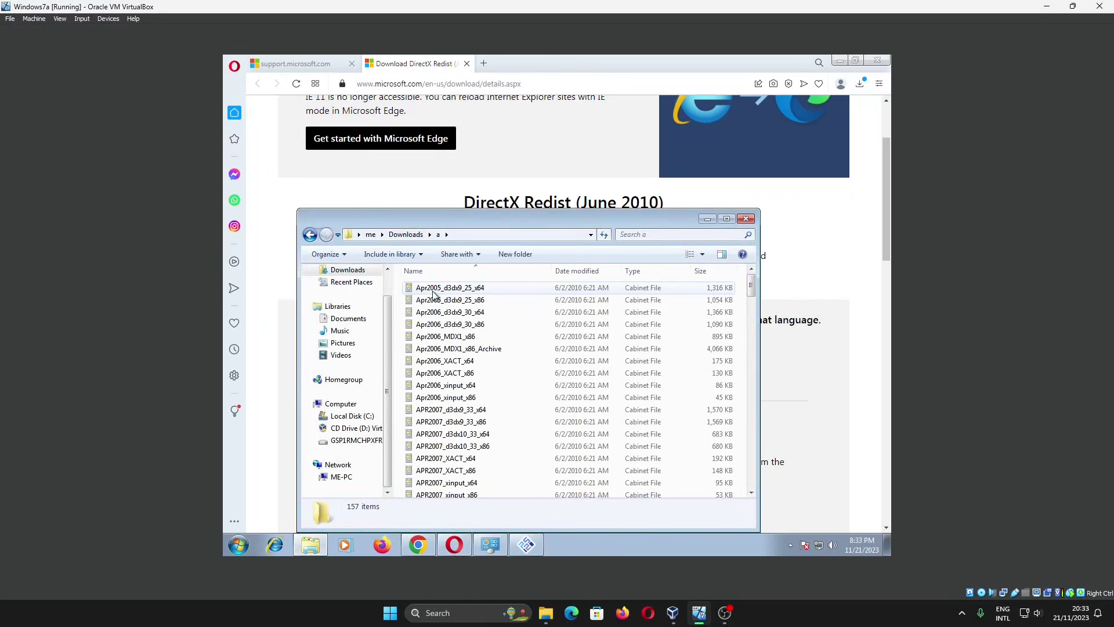
{"action": "scroll", "coordinate": [467, 307], "scroll_direction": "up", "scroll_amount": 5}
{"action": "scroll", "coordinate": [466, 308], "scroll_direction": "down", "scroll_amount": 8}
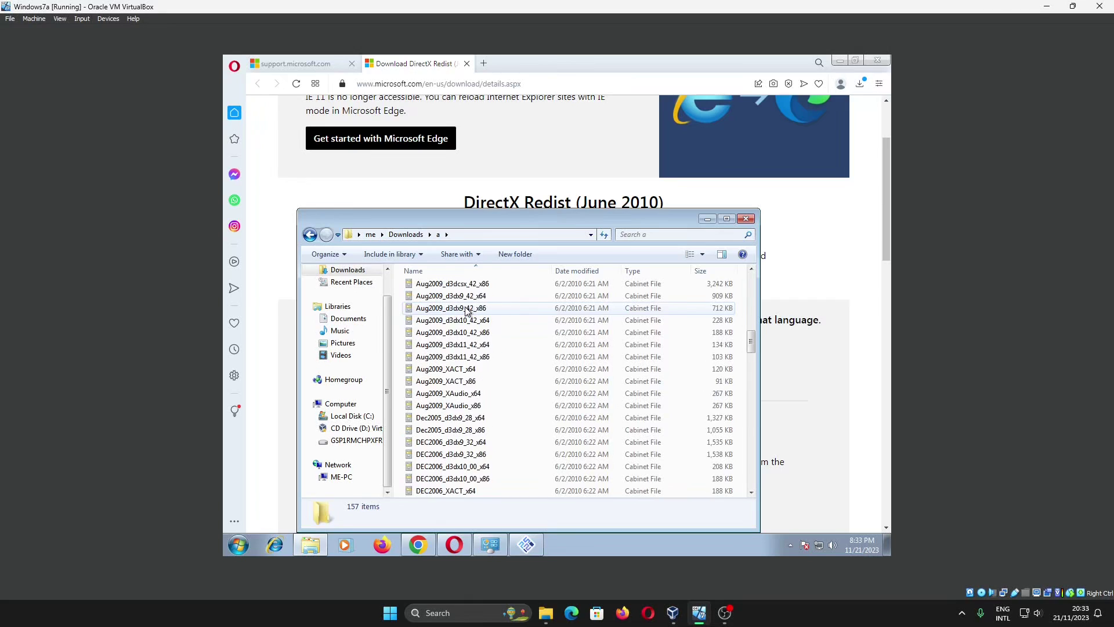
{"action": "double_click", "coordinate": [450, 406]}
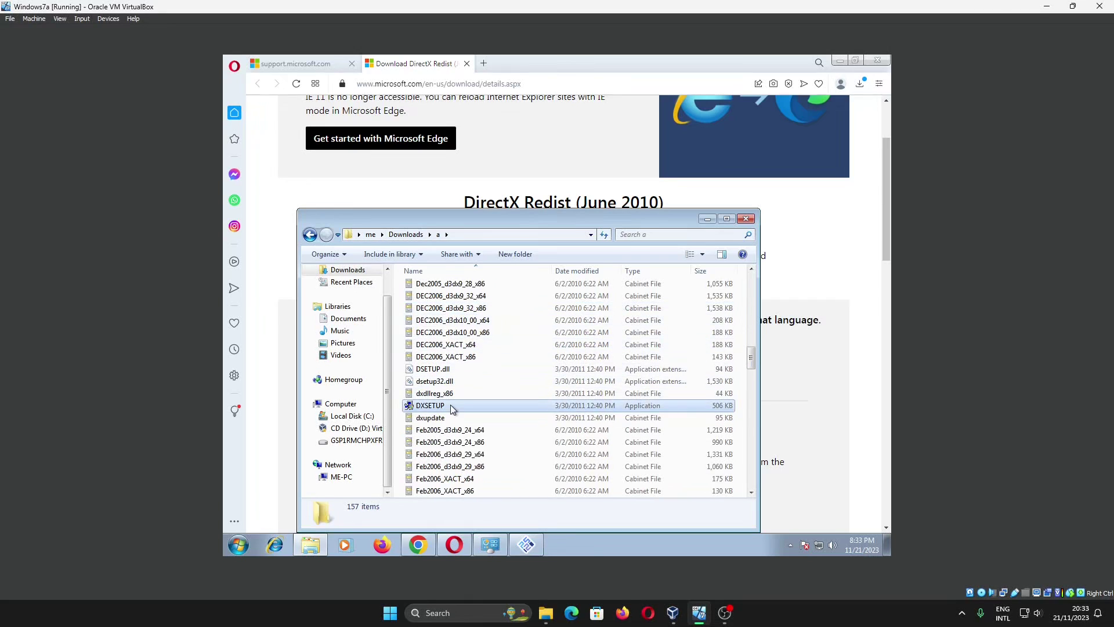
{"action": "left_click", "coordinate": [576, 406]}
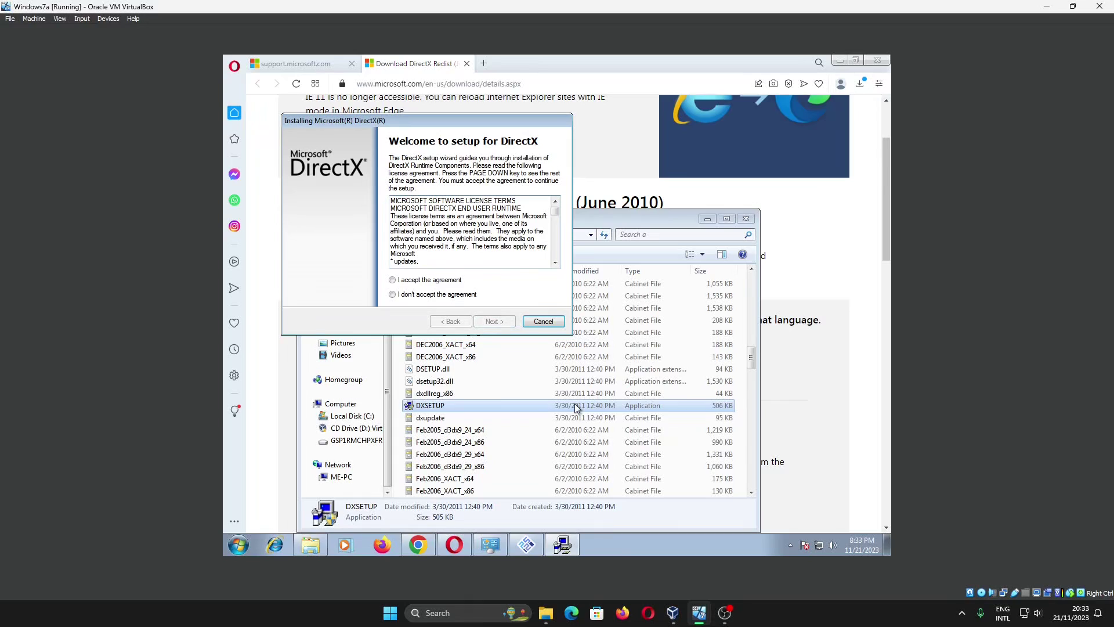
Accept the DirectX license agreement, install the runtime components, and finish the setup wizard
{"action": "left_click", "coordinate": [442, 280]}
{"action": "left_click", "coordinate": [493, 321]}
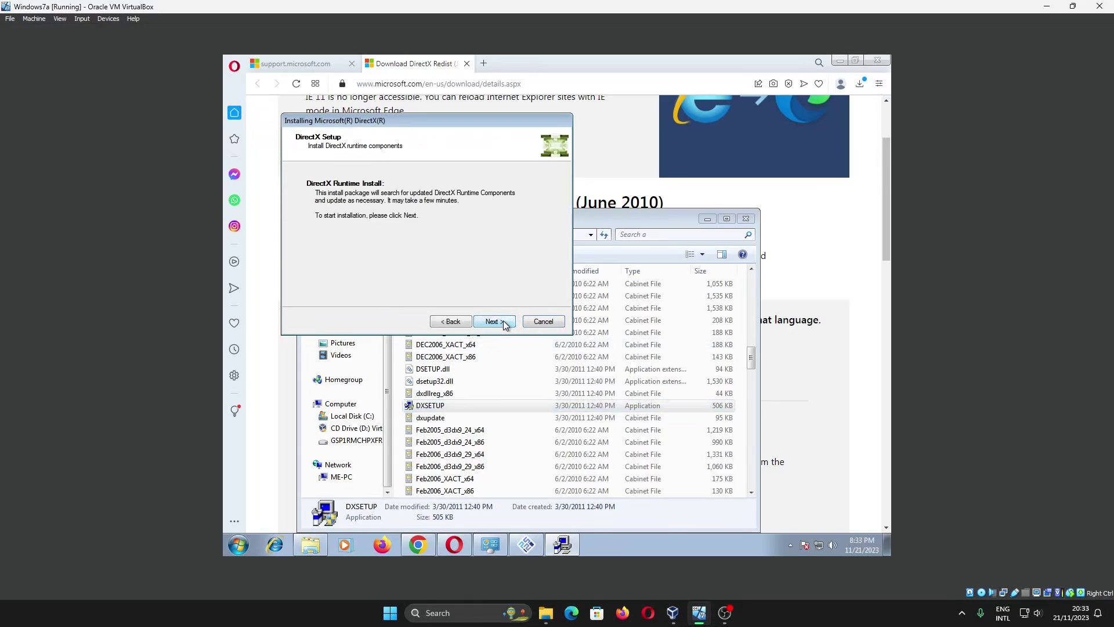
{"action": "left_click", "coordinate": [503, 321]}
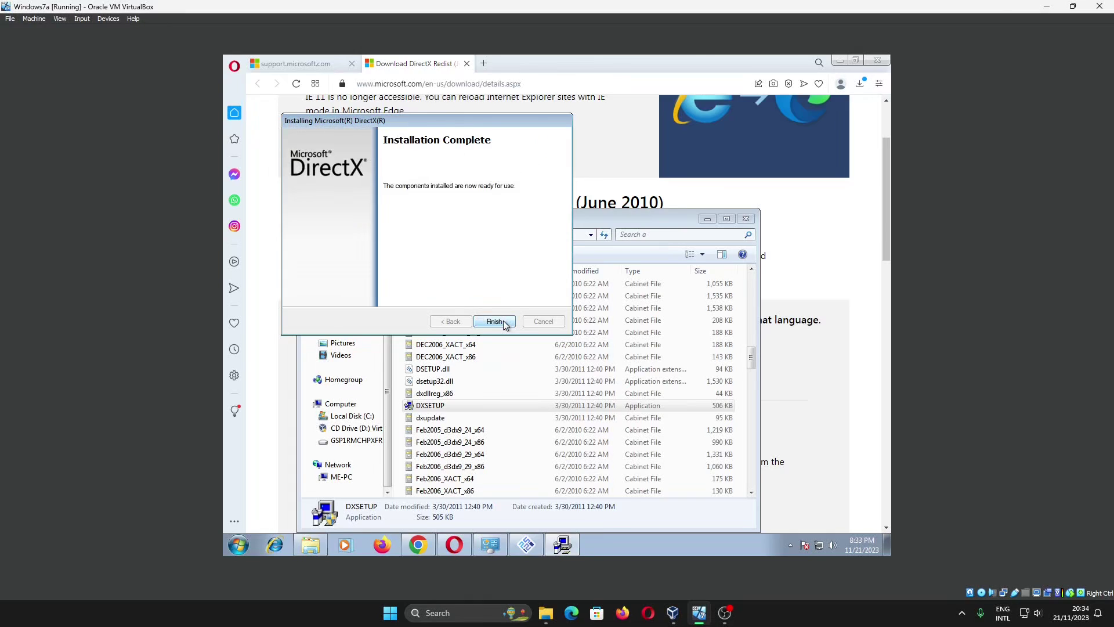
{"action": "left_click", "coordinate": [495, 321]}
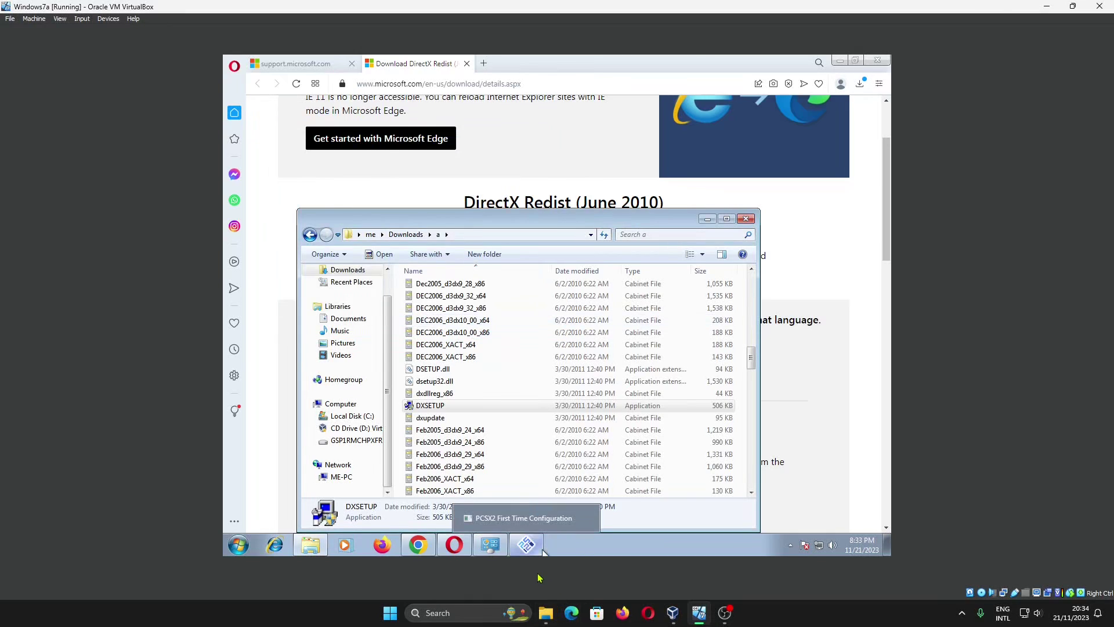
Cancel the open PCSX2 First Time Configuration and restart pcsx2 from the PCSX2 1.6.0 folder on Local Disk (C:)
{"action": "left_click", "coordinate": [526, 545]}
{"action": "left_click", "coordinate": [706, 424]}
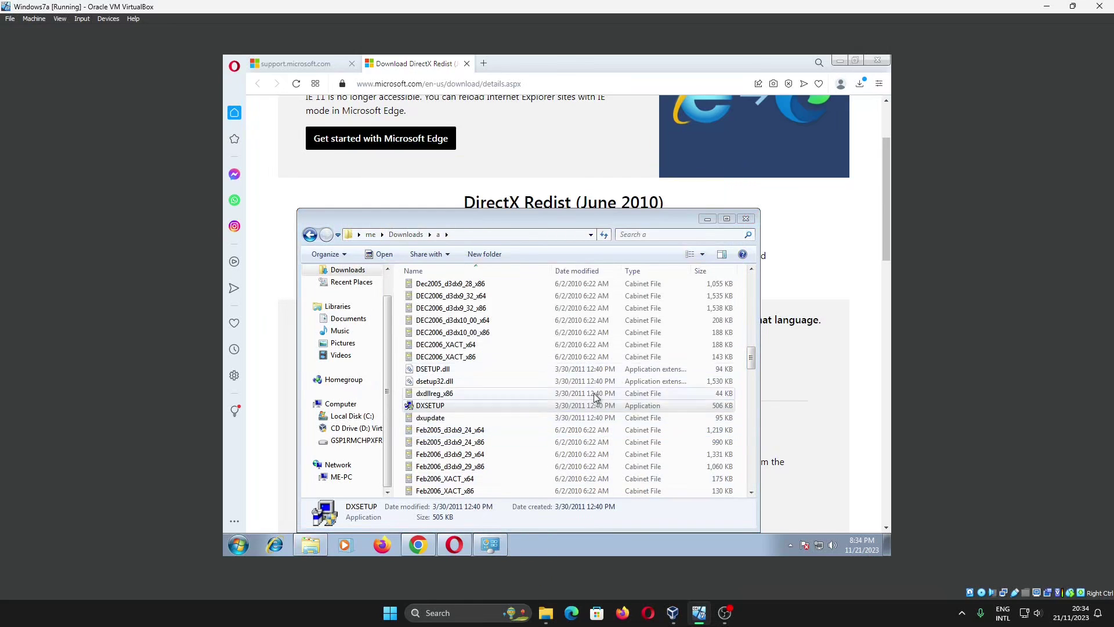
{"action": "left_click", "coordinate": [352, 415]}
{"action": "double_click", "coordinate": [432, 288]}
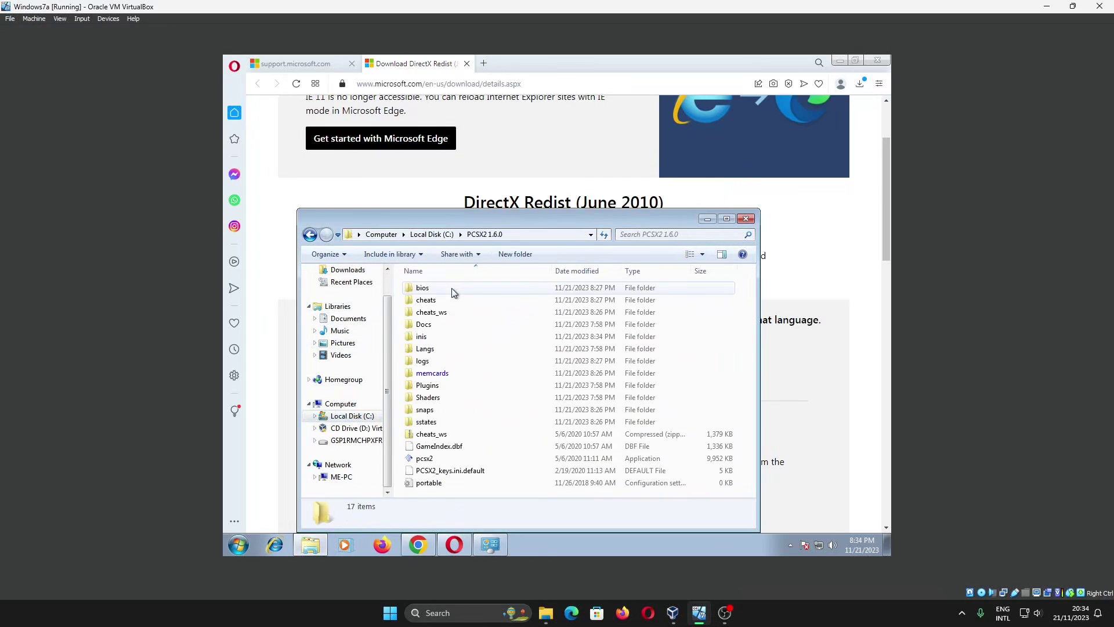
{"action": "double_click", "coordinate": [431, 460]}
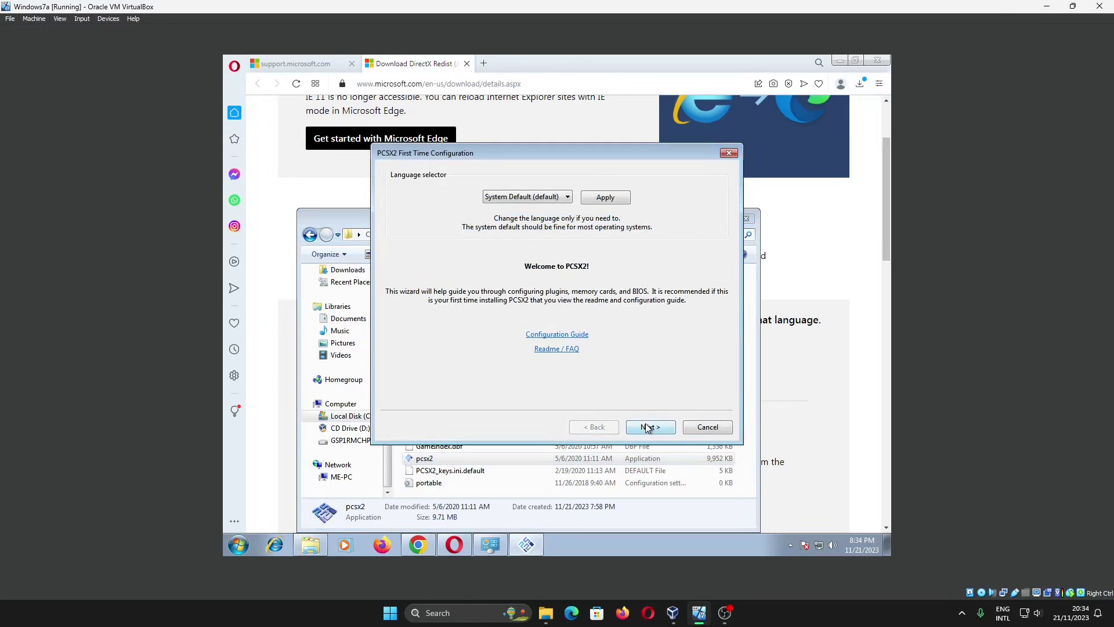
Overwrite the existing settings with PCSX2 defaults, keep the default plugins, and try to finish the configuration without a BIOS
{"action": "left_click", "coordinate": [648, 427]}
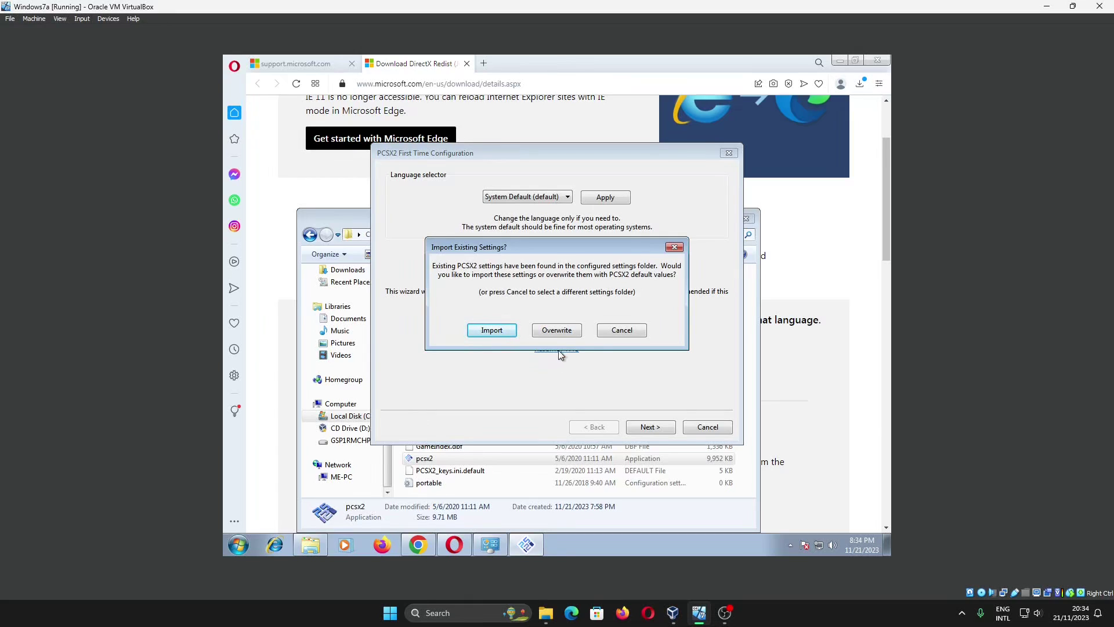
{"action": "left_click", "coordinate": [557, 330]}
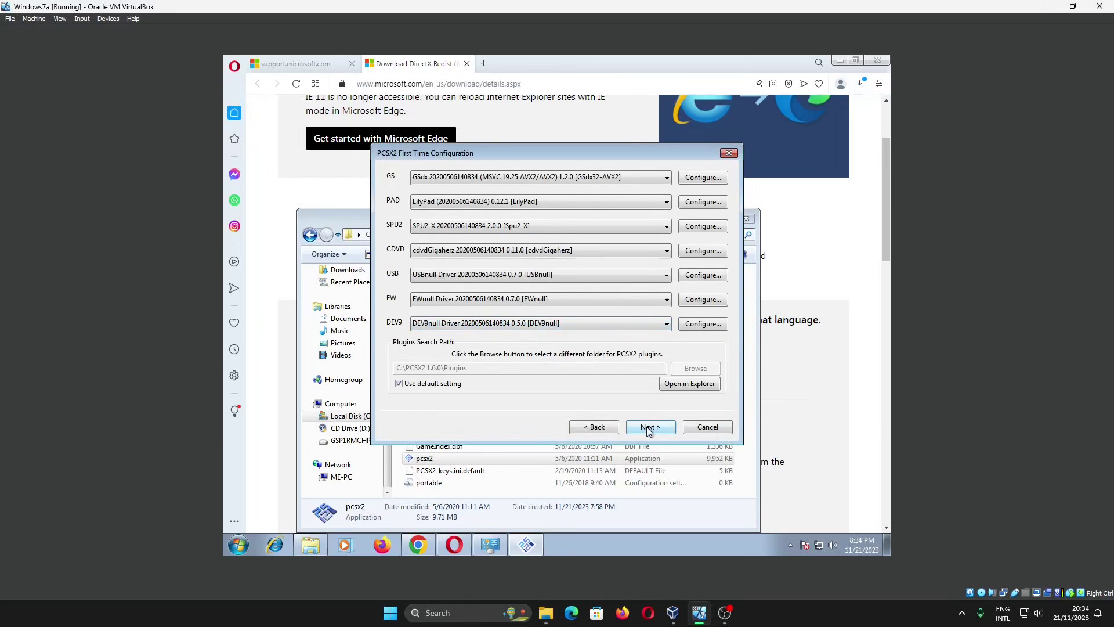
{"action": "left_click", "coordinate": [648, 428]}
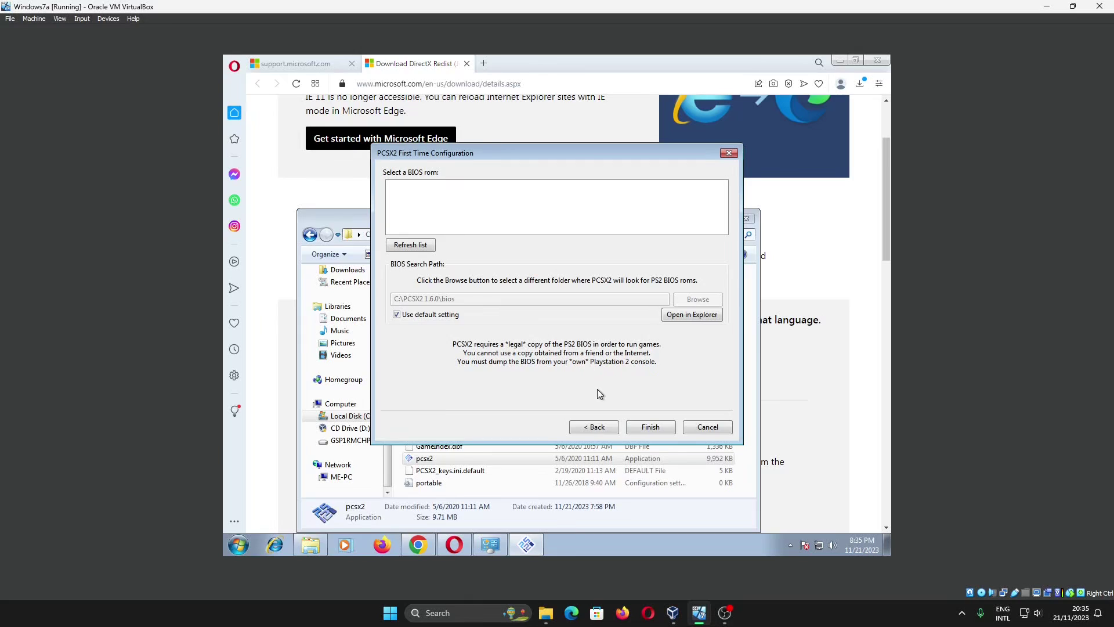
{"action": "left_click", "coordinate": [660, 429]}
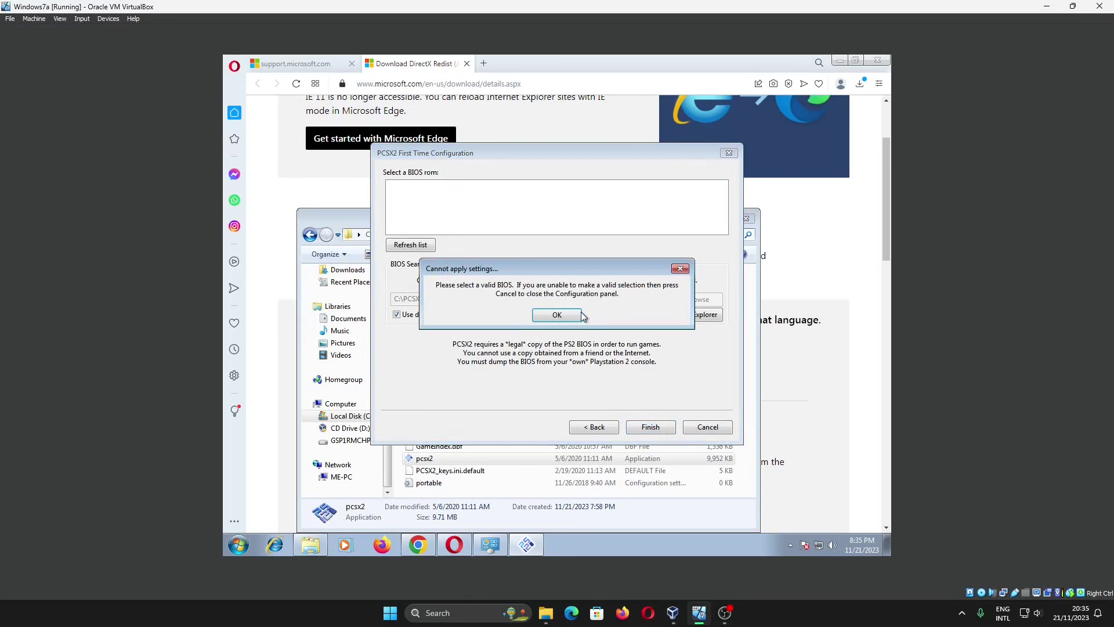
{"action": "left_click", "coordinate": [557, 316]}
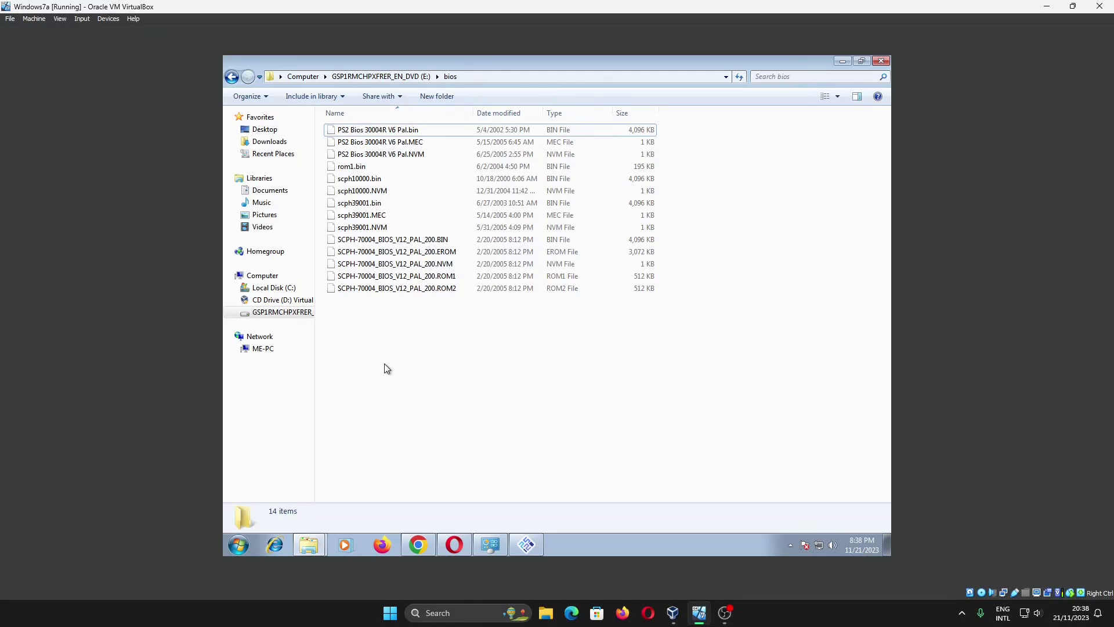
Copy all the BIOS files from the bios folder on drive E: into the bios folder of PCSX2 1.6.0 on Local Disk (C:)
{"action": "left_click_drag", "start_coordinate": [384, 363], "coordinate": [454, 59]}
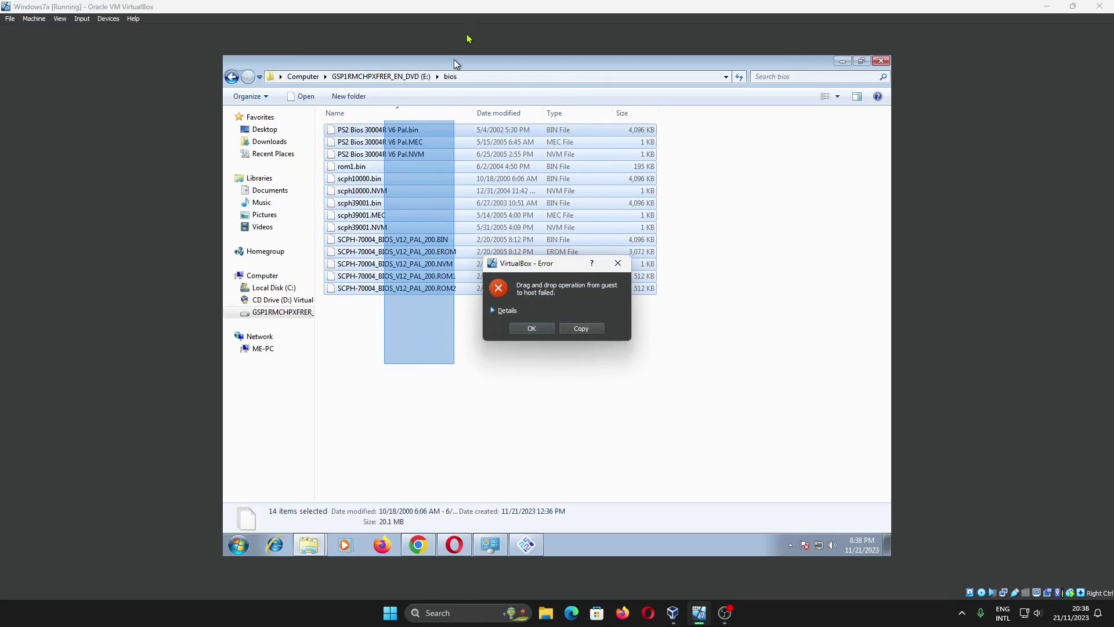
{"action": "left_click", "coordinate": [532, 329]}
{"action": "left_click", "coordinate": [448, 365]}
{"action": "key", "text": "ctrl+a"}
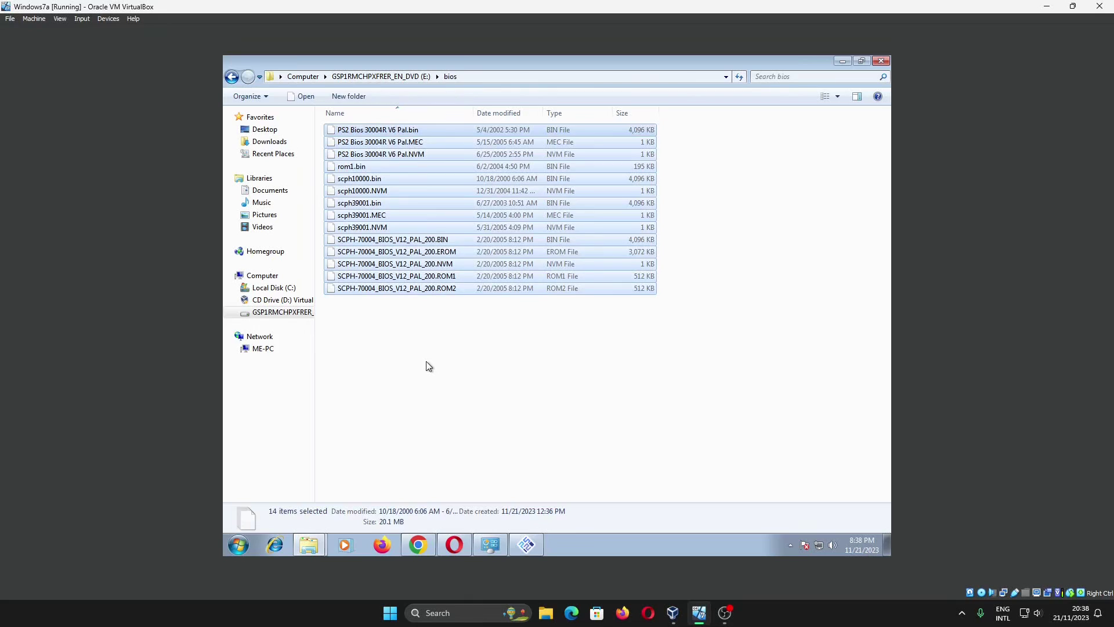
{"action": "left_click", "coordinate": [274, 288]}
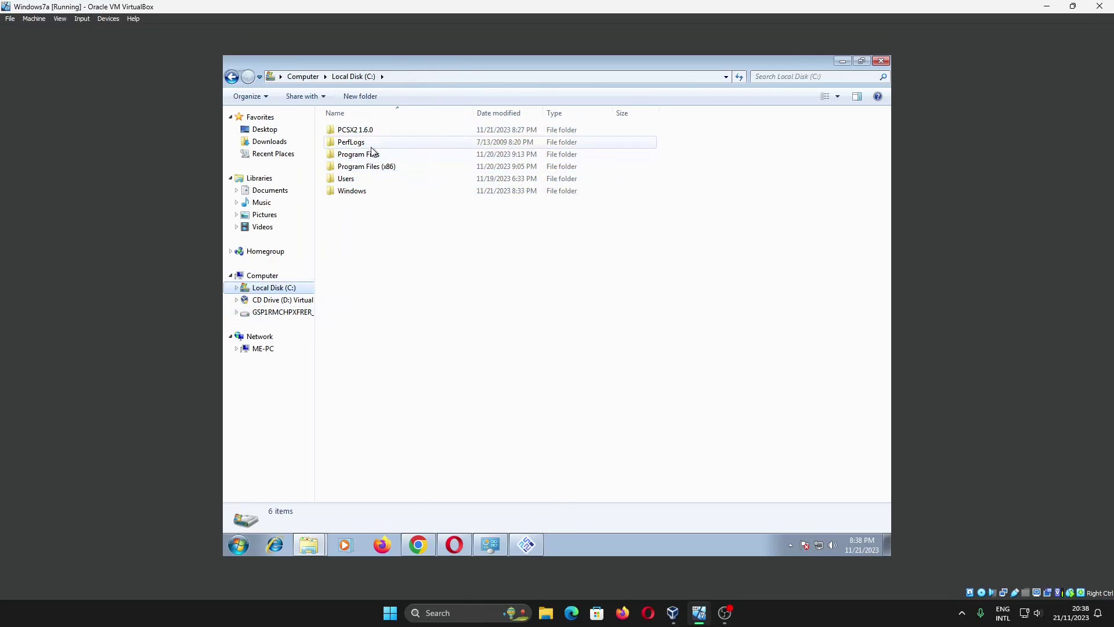
{"action": "double_click", "coordinate": [374, 129]}
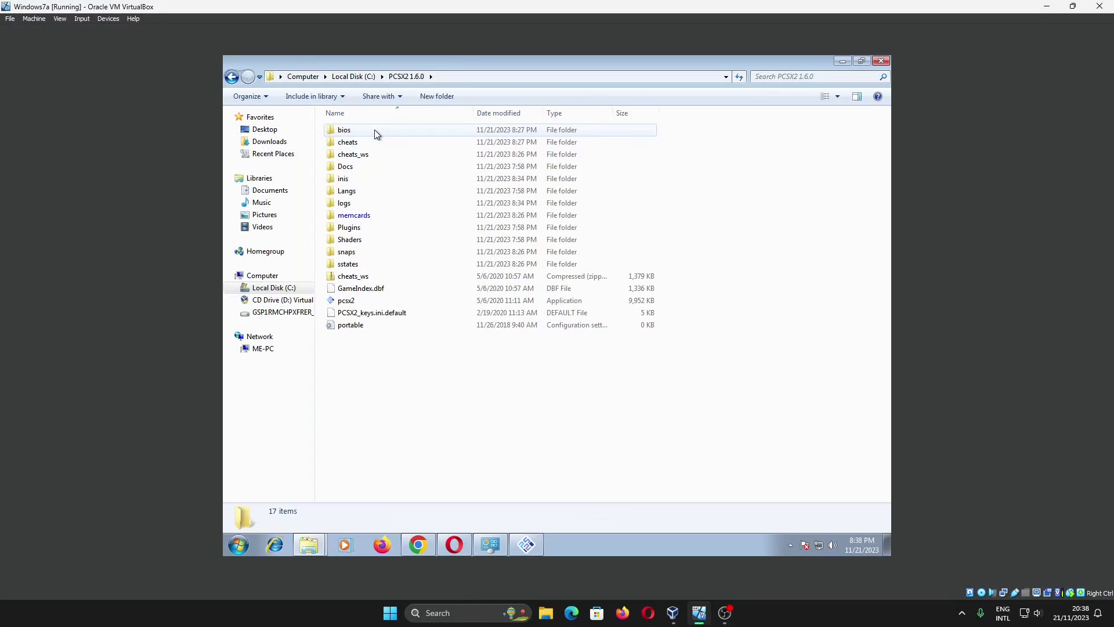
{"action": "double_click", "coordinate": [375, 130]}
{"action": "key", "text": "ctrl+v"}
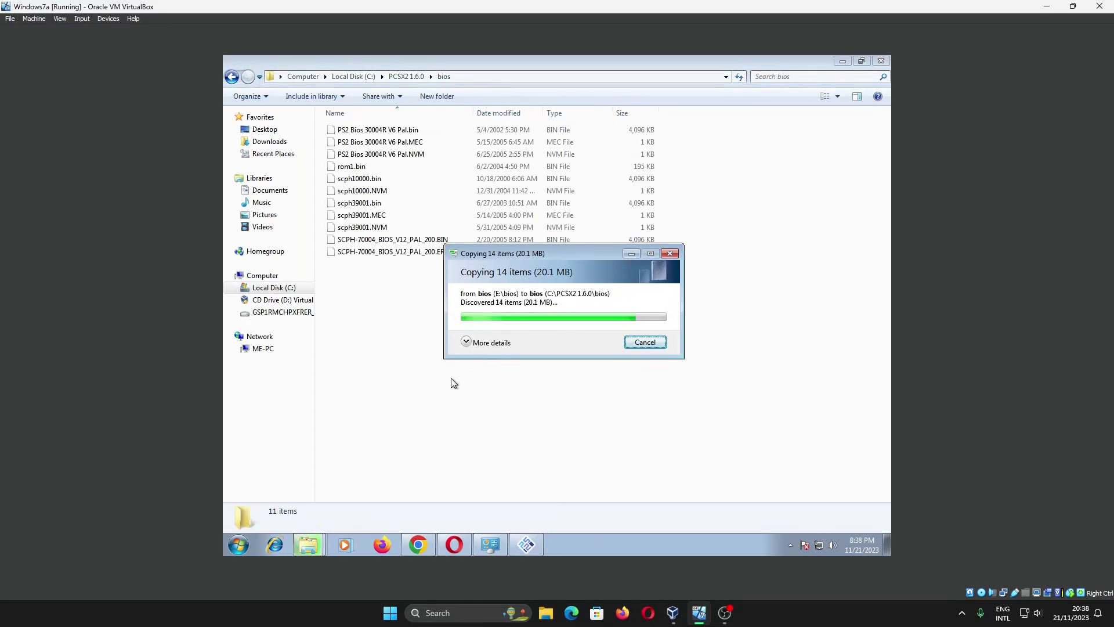
Refresh the BIOS list, select the USA v01.60(07/02/2002) Console rom, and finish the First Time Configuration
{"action": "left_click", "coordinate": [419, 247]}
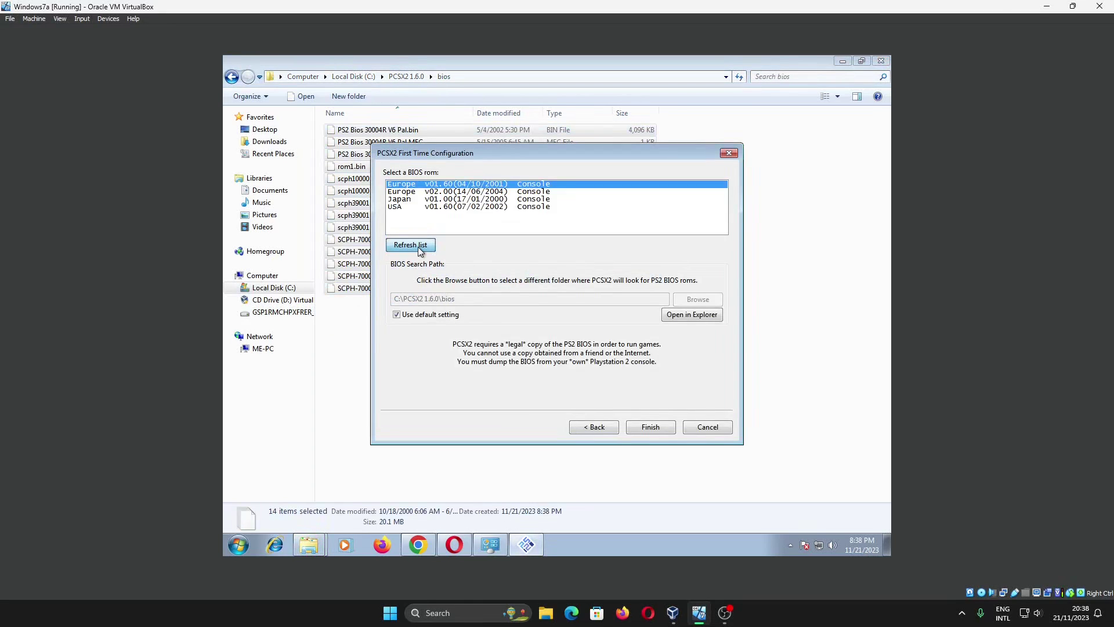
{"action": "left_click", "coordinate": [410, 208]}
{"action": "left_click", "coordinate": [650, 428]}
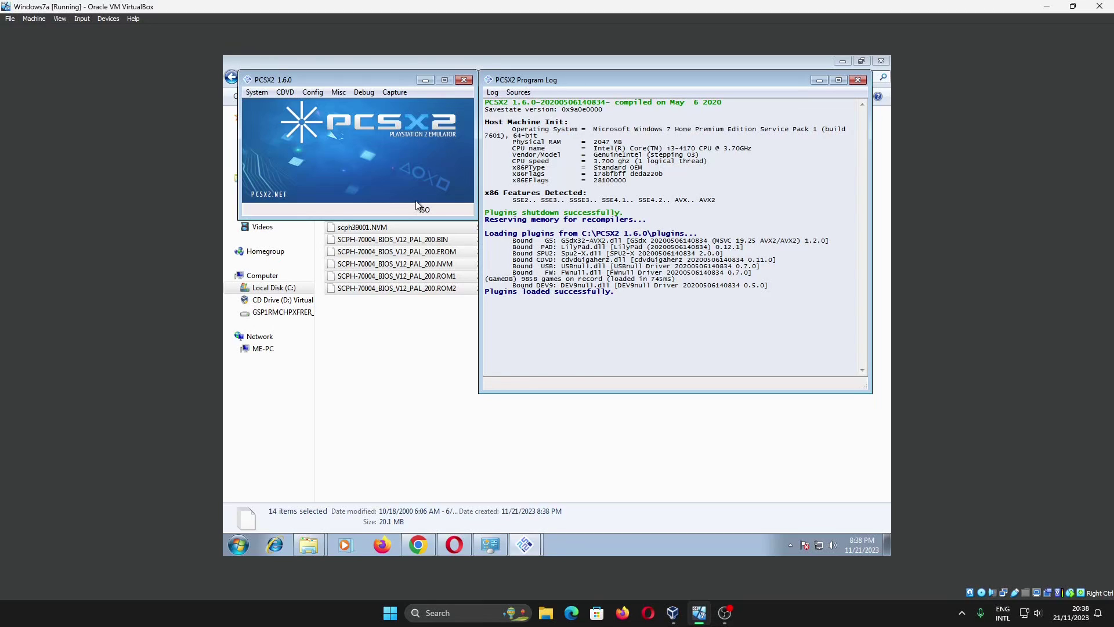
View the ISO Selector's disc image browser, cancel it without choosing a file, and show the System boot options
{"action": "left_click", "coordinate": [286, 92]}
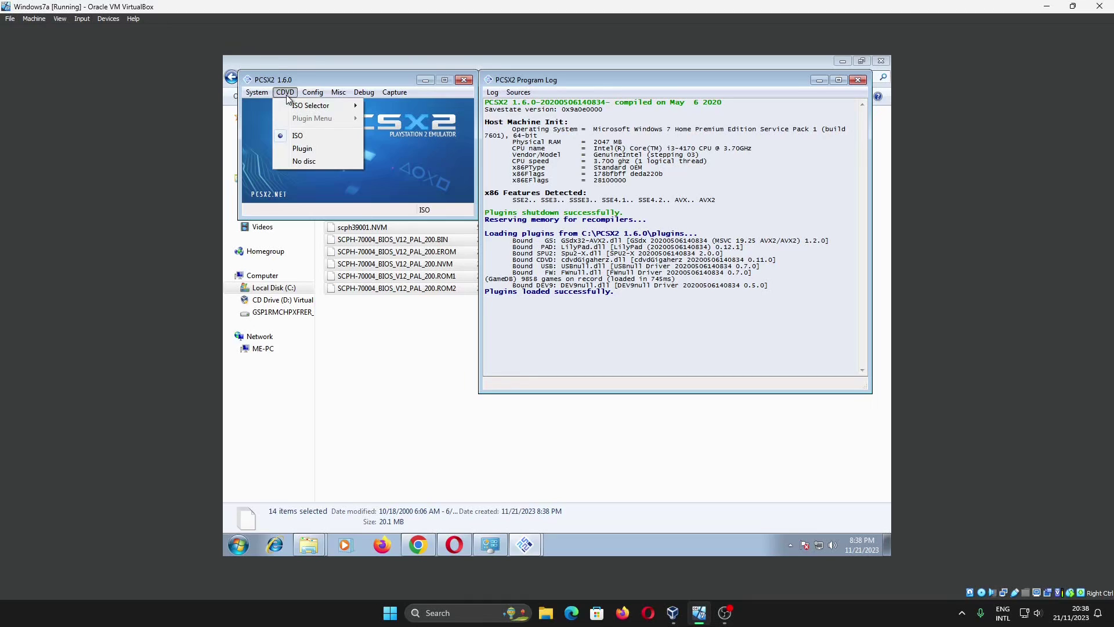
{"action": "mouse_move", "coordinate": [291, 109]}
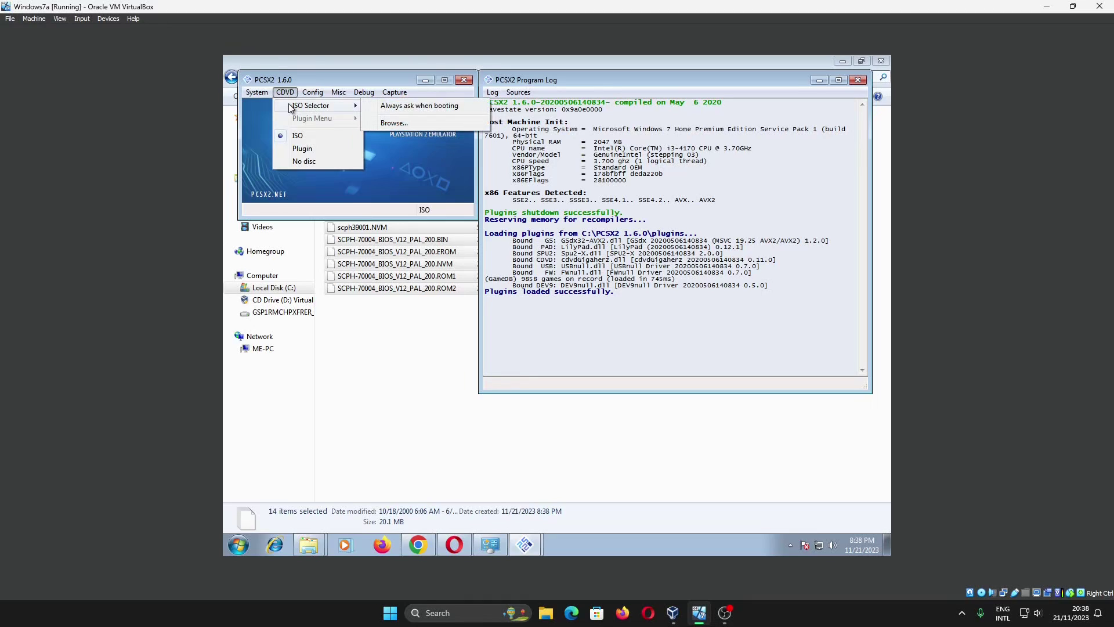
{"action": "left_click", "coordinate": [394, 123]}
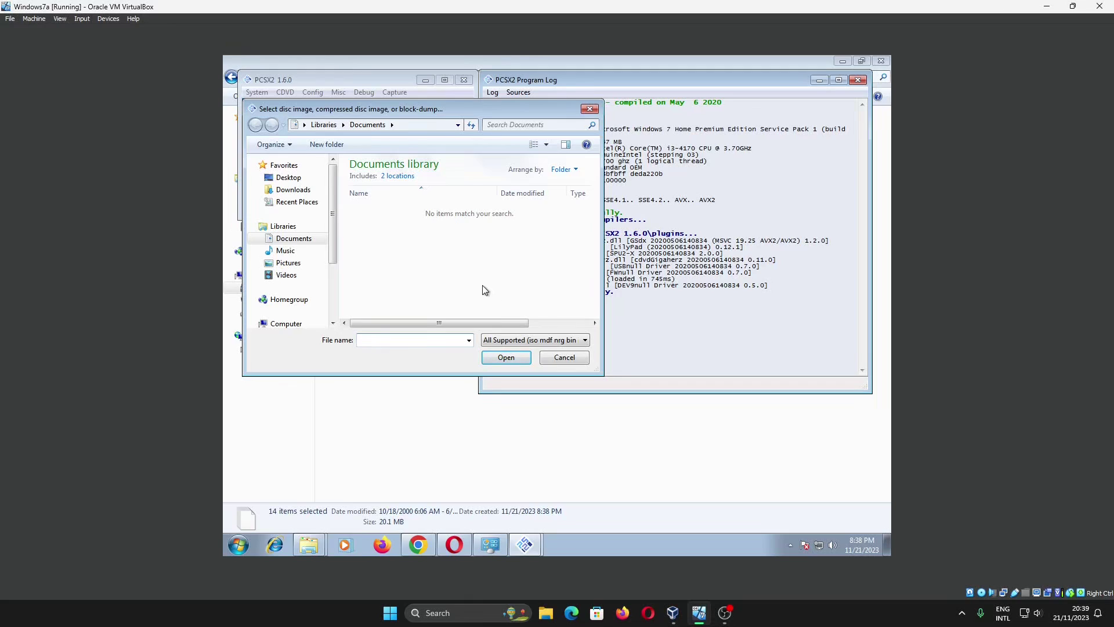
{"action": "left_click", "coordinate": [570, 359]}
{"action": "left_click", "coordinate": [255, 91]}
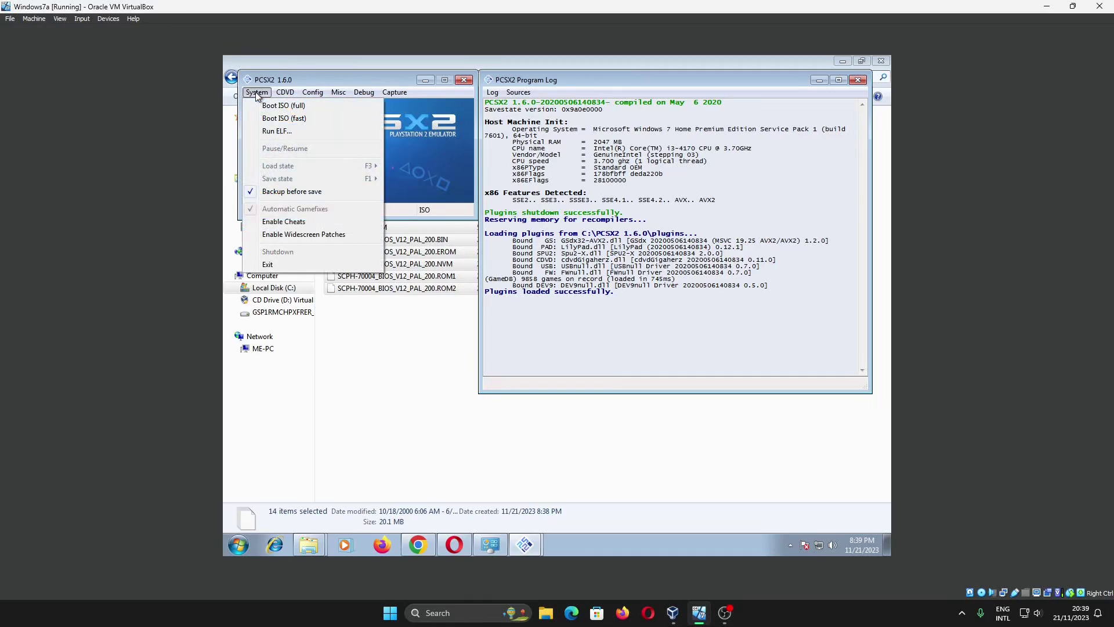